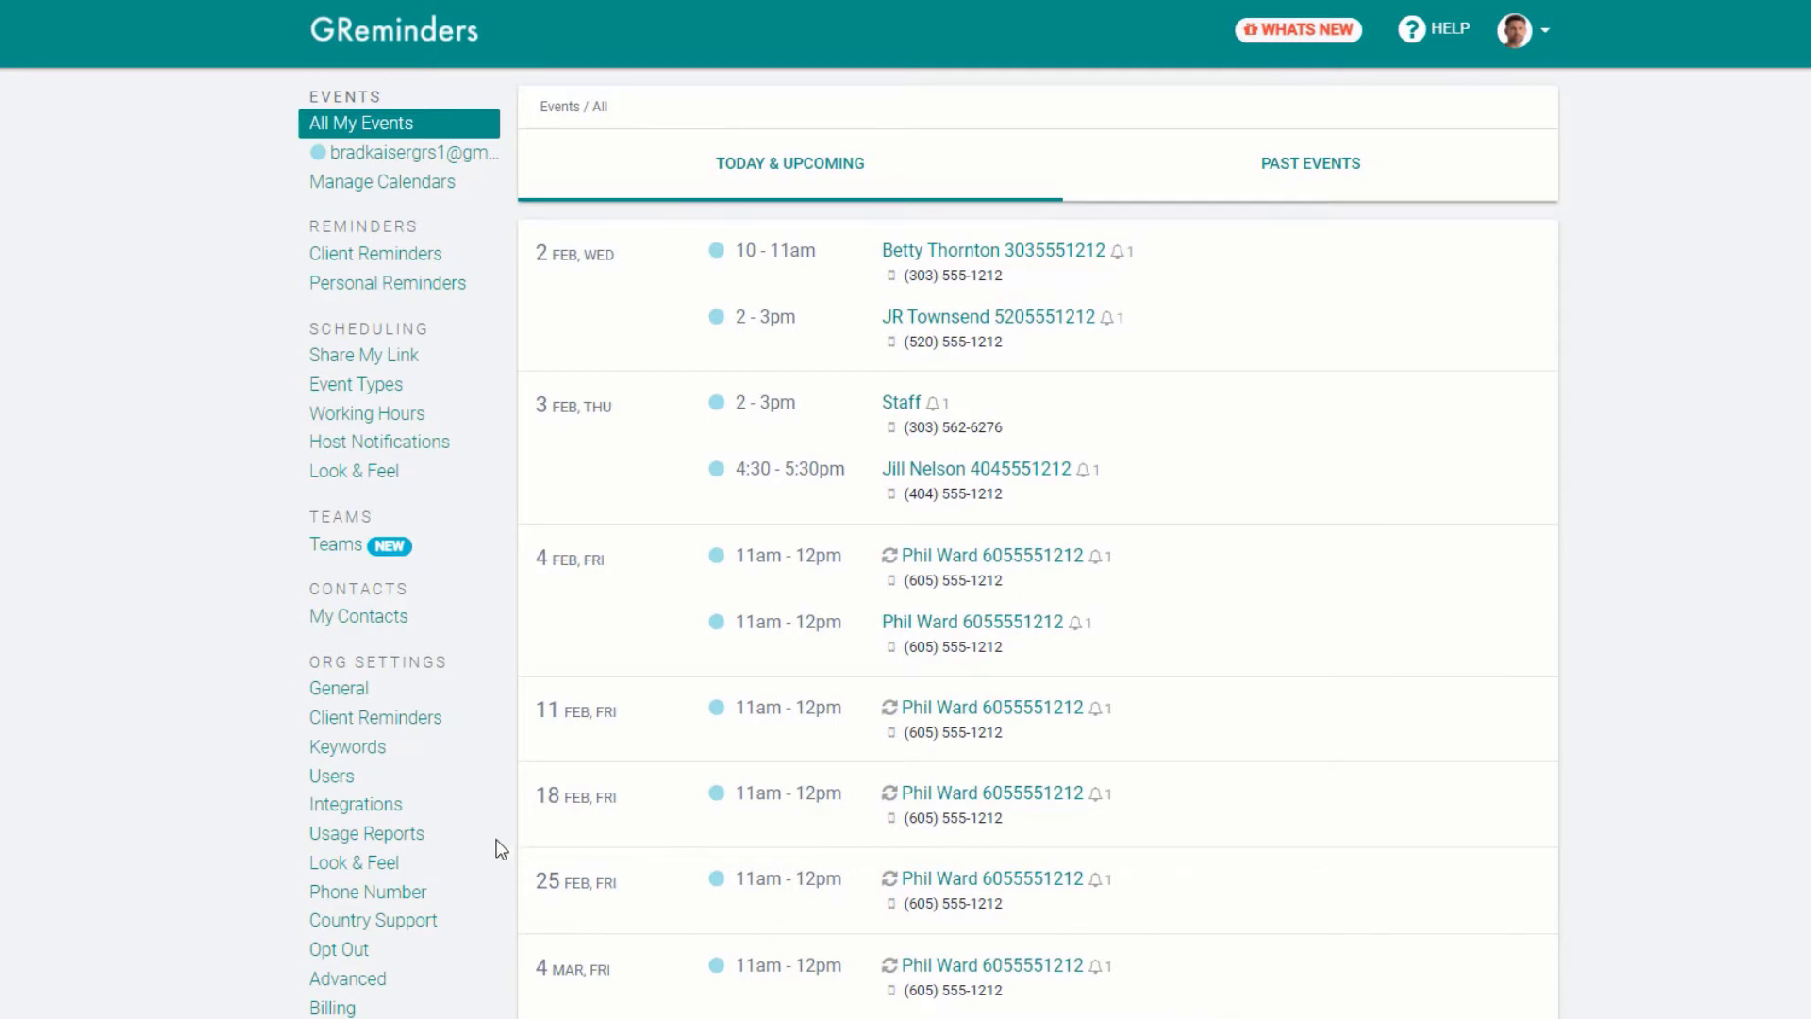
# - Go through the organization's users list to the Teams page, which shows no teams yet
pyautogui.click(321, 777)
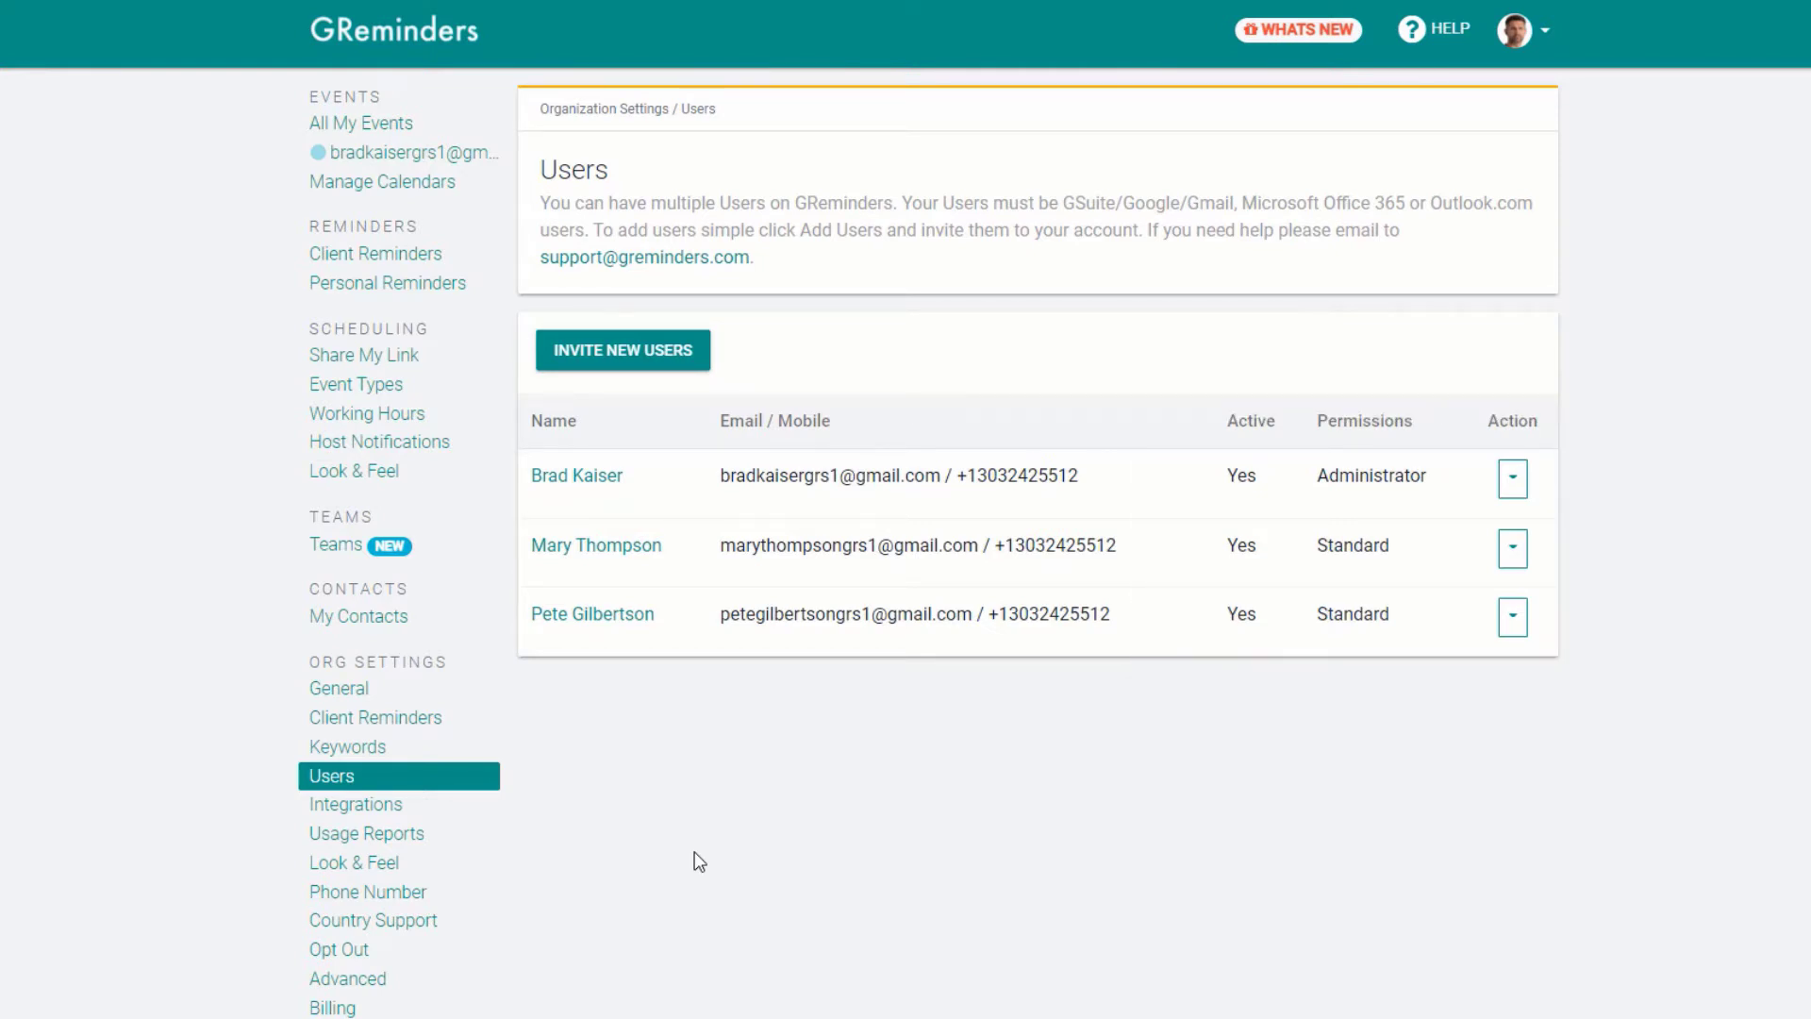
pyautogui.click(335, 547)
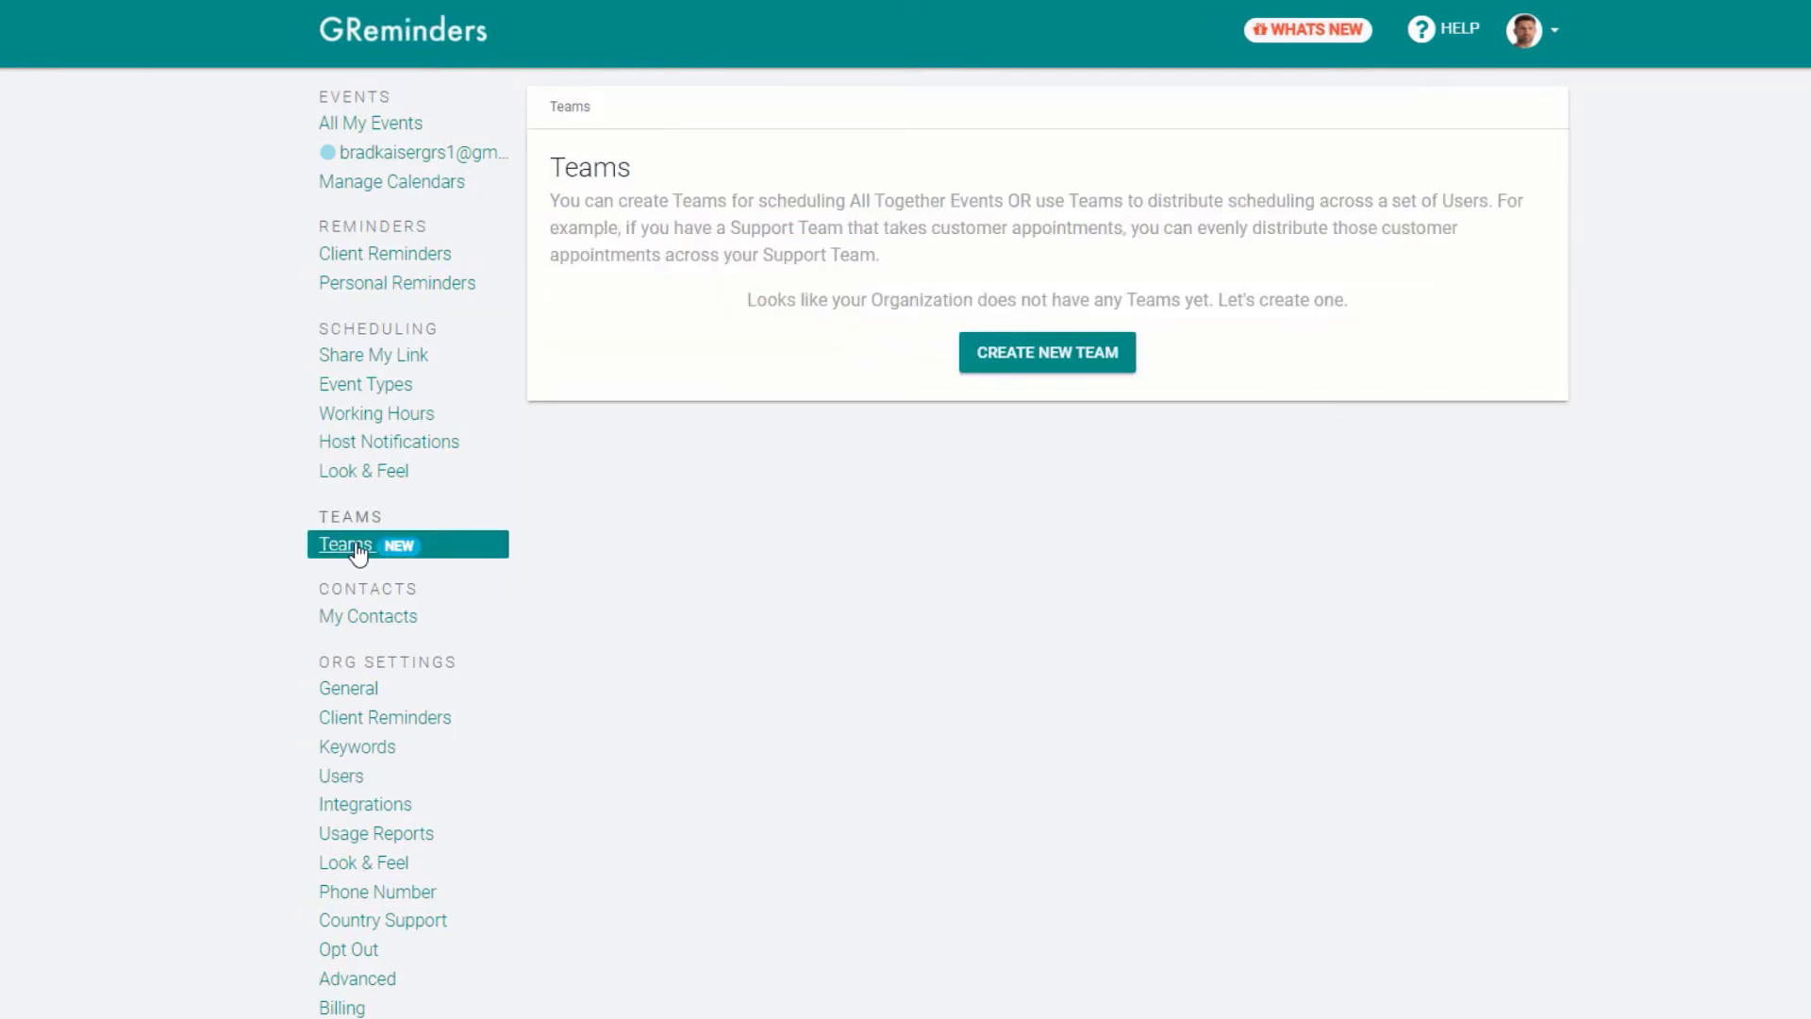
# - Create a team named 'A Team' with all three users as members
pyautogui.click(1038, 356)
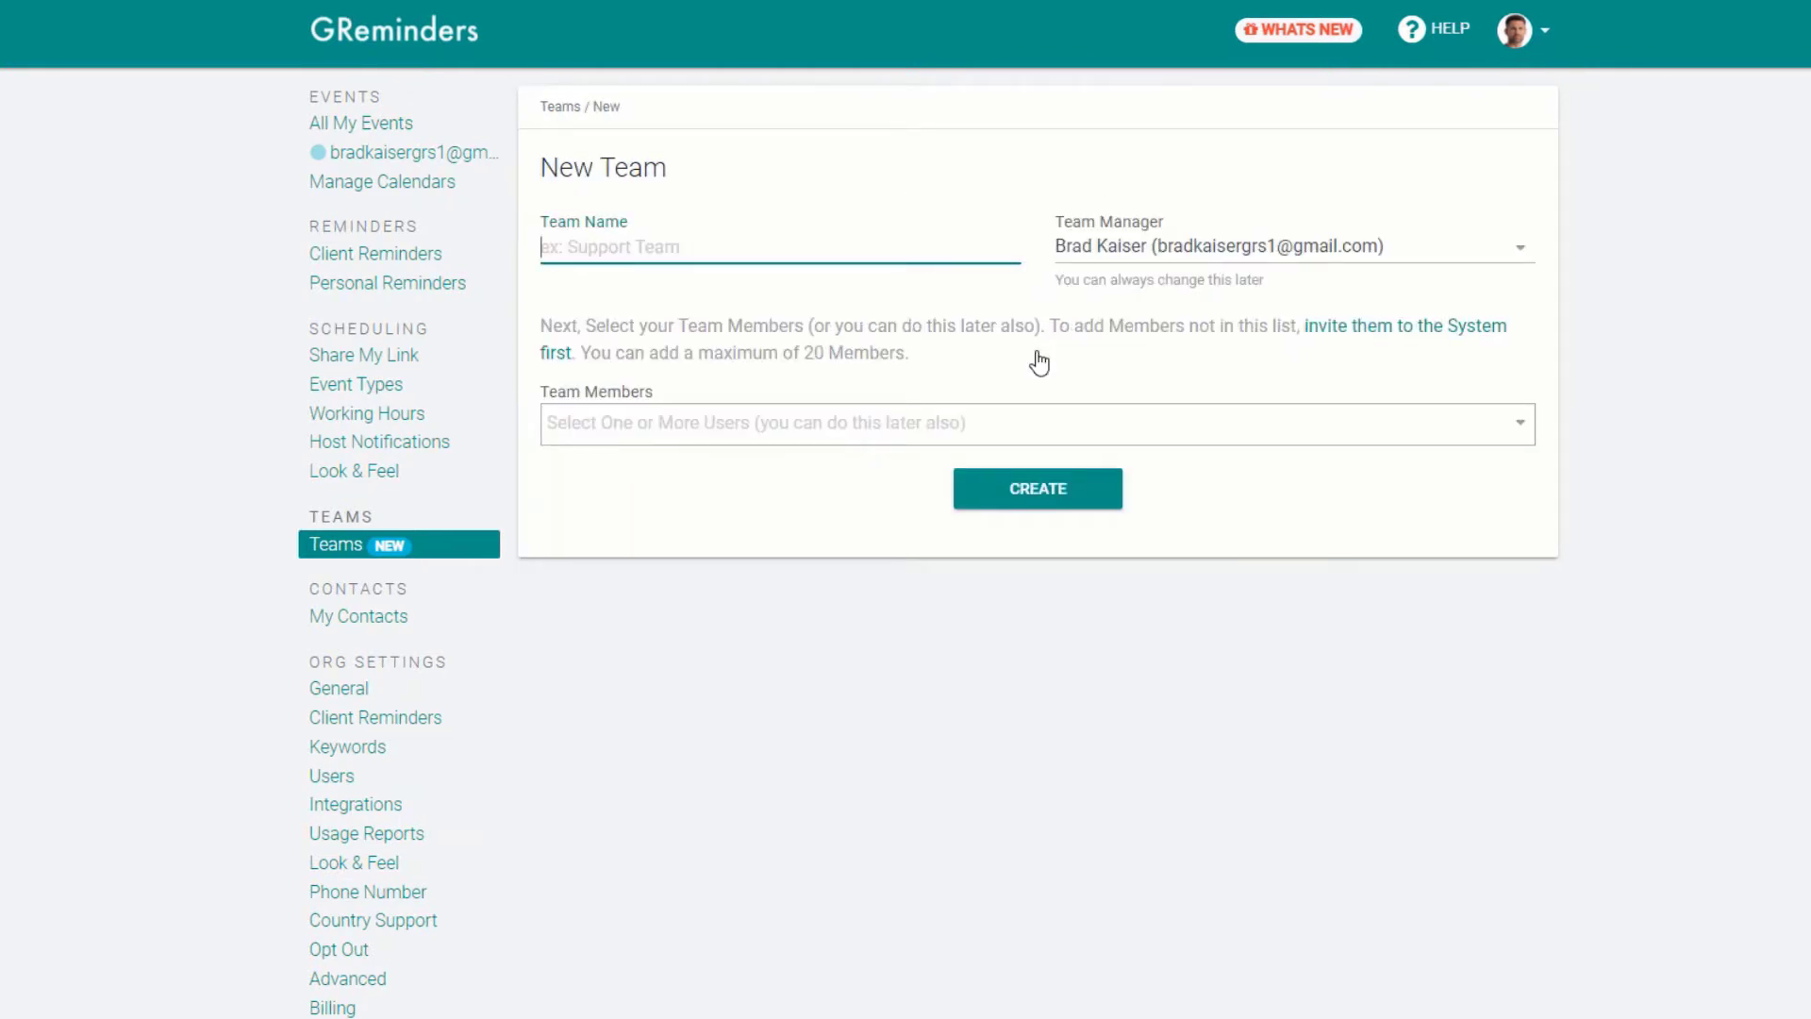
pyautogui.write('A Team')
pyautogui.click(715, 422)
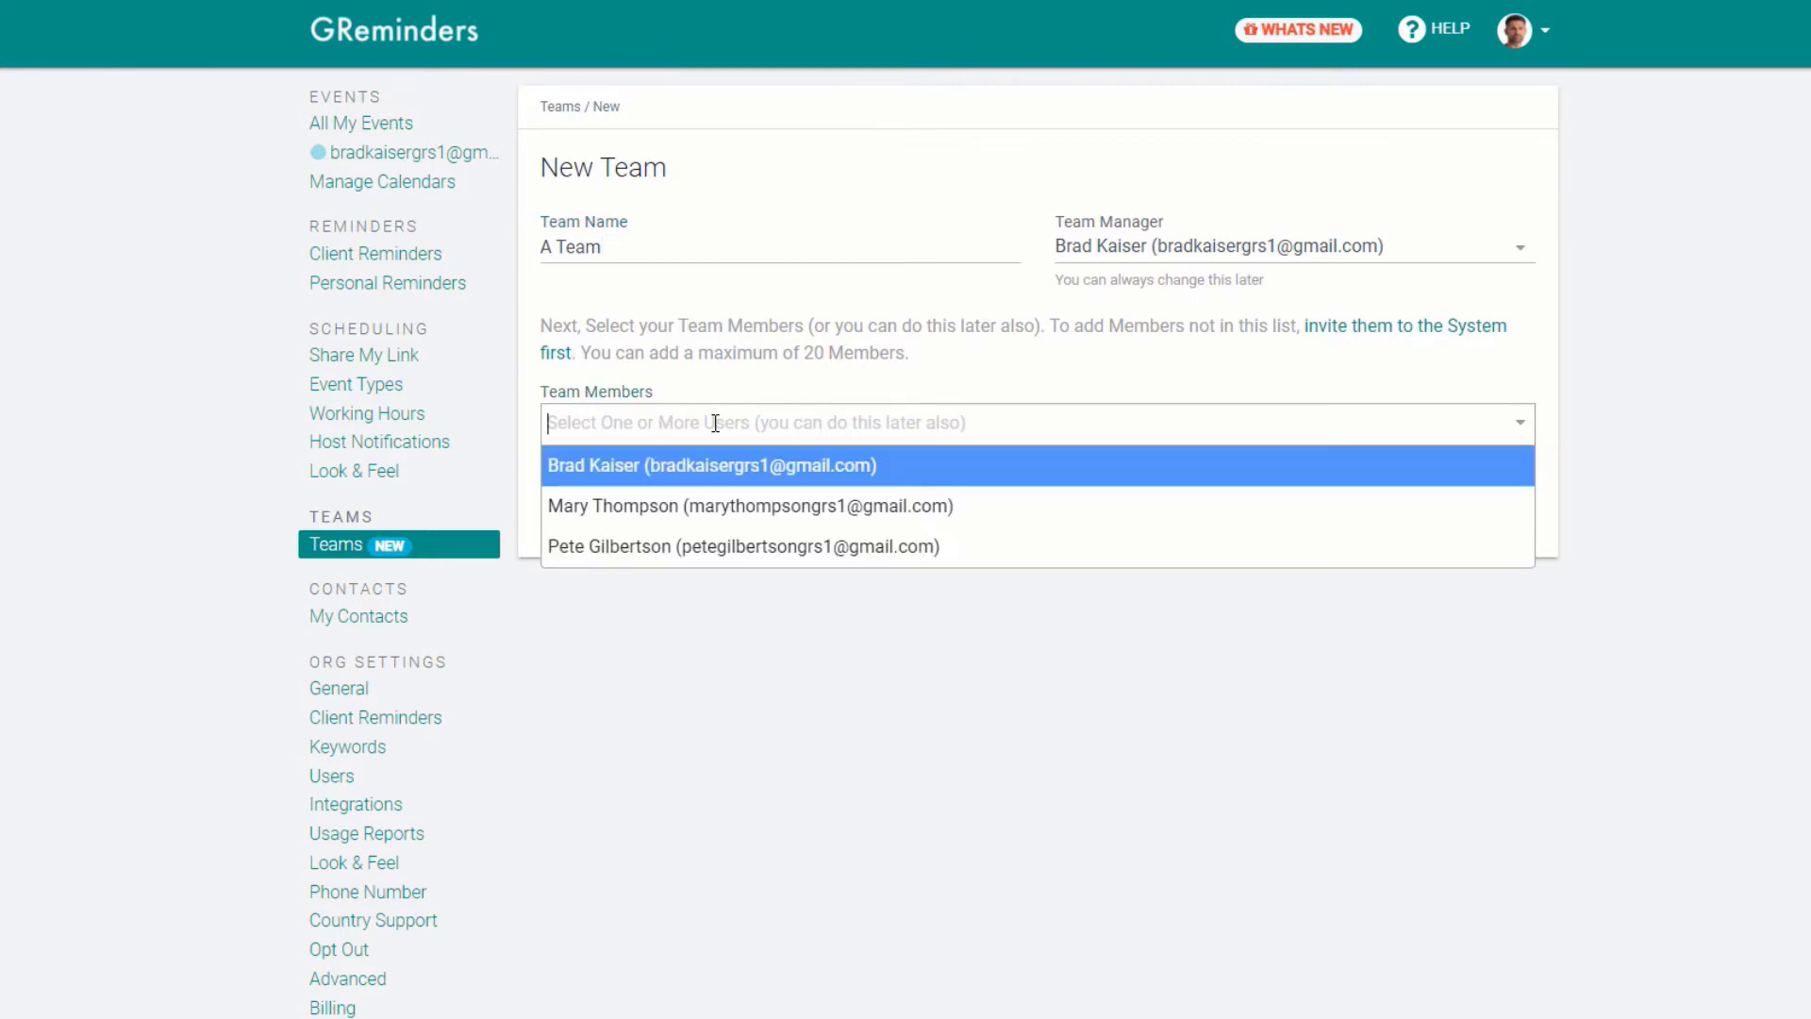
pyautogui.click(700, 481)
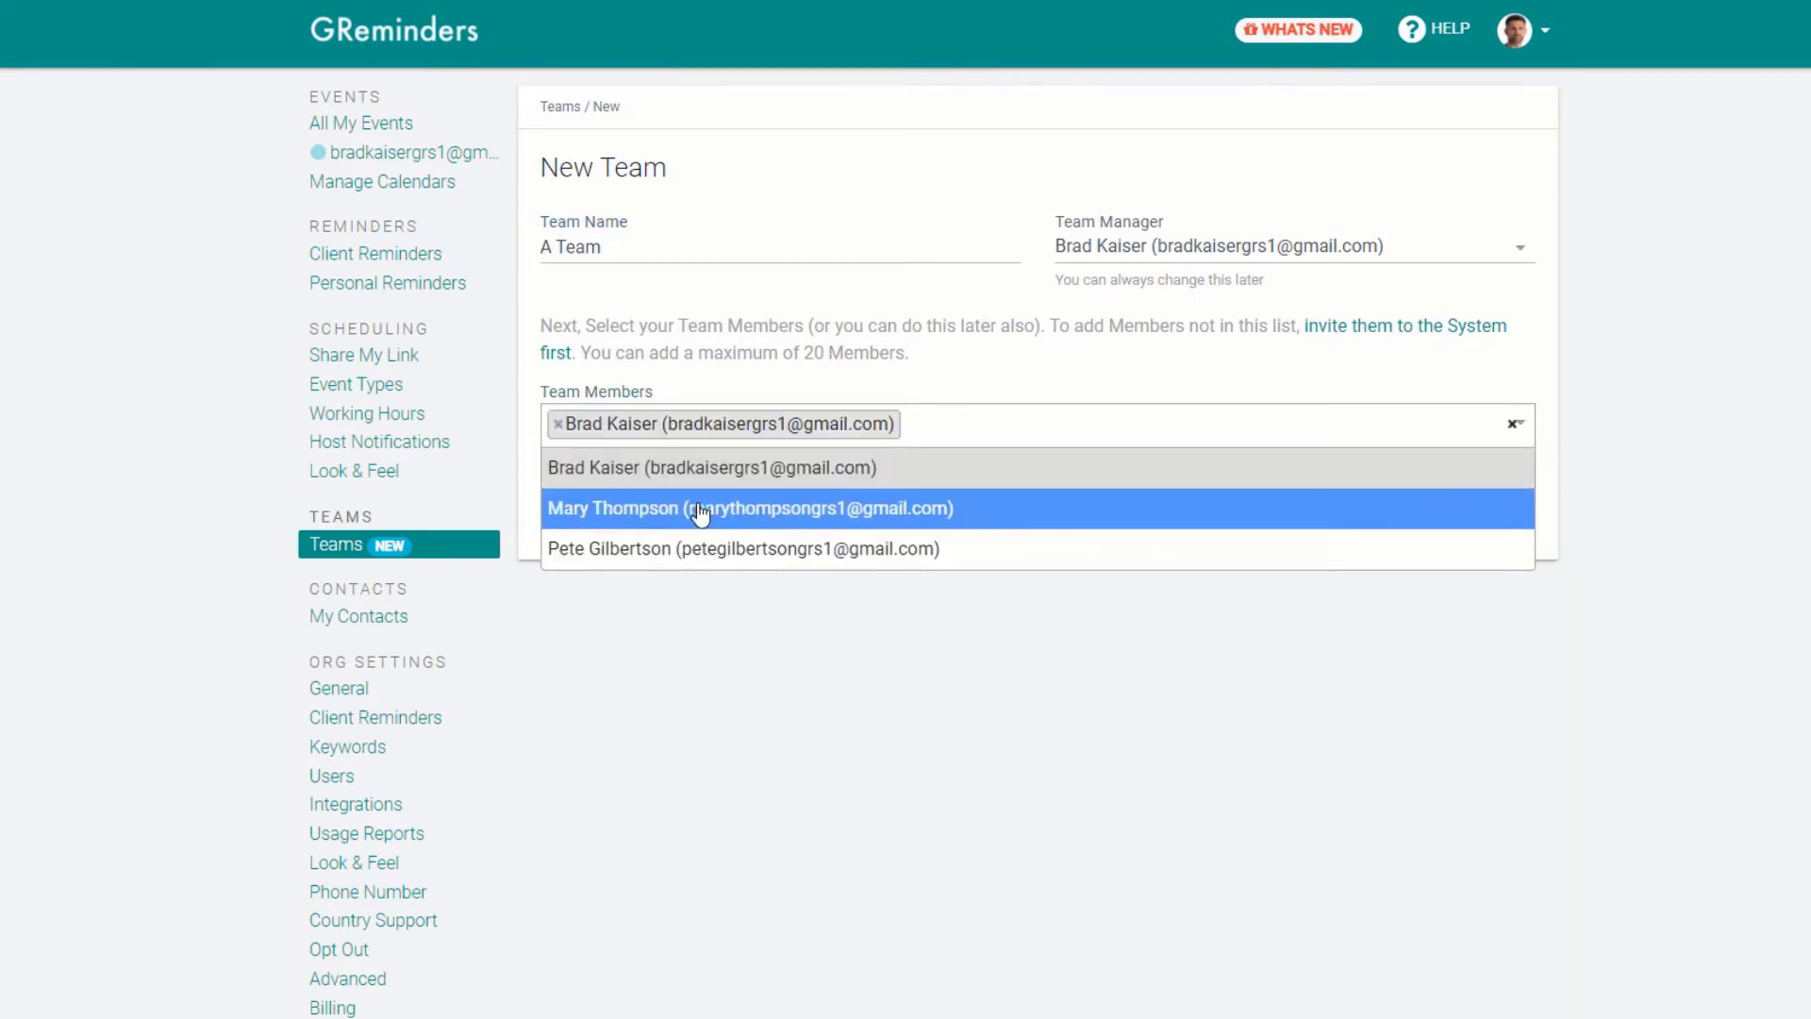
pyautogui.click(696, 509)
pyautogui.click(697, 549)
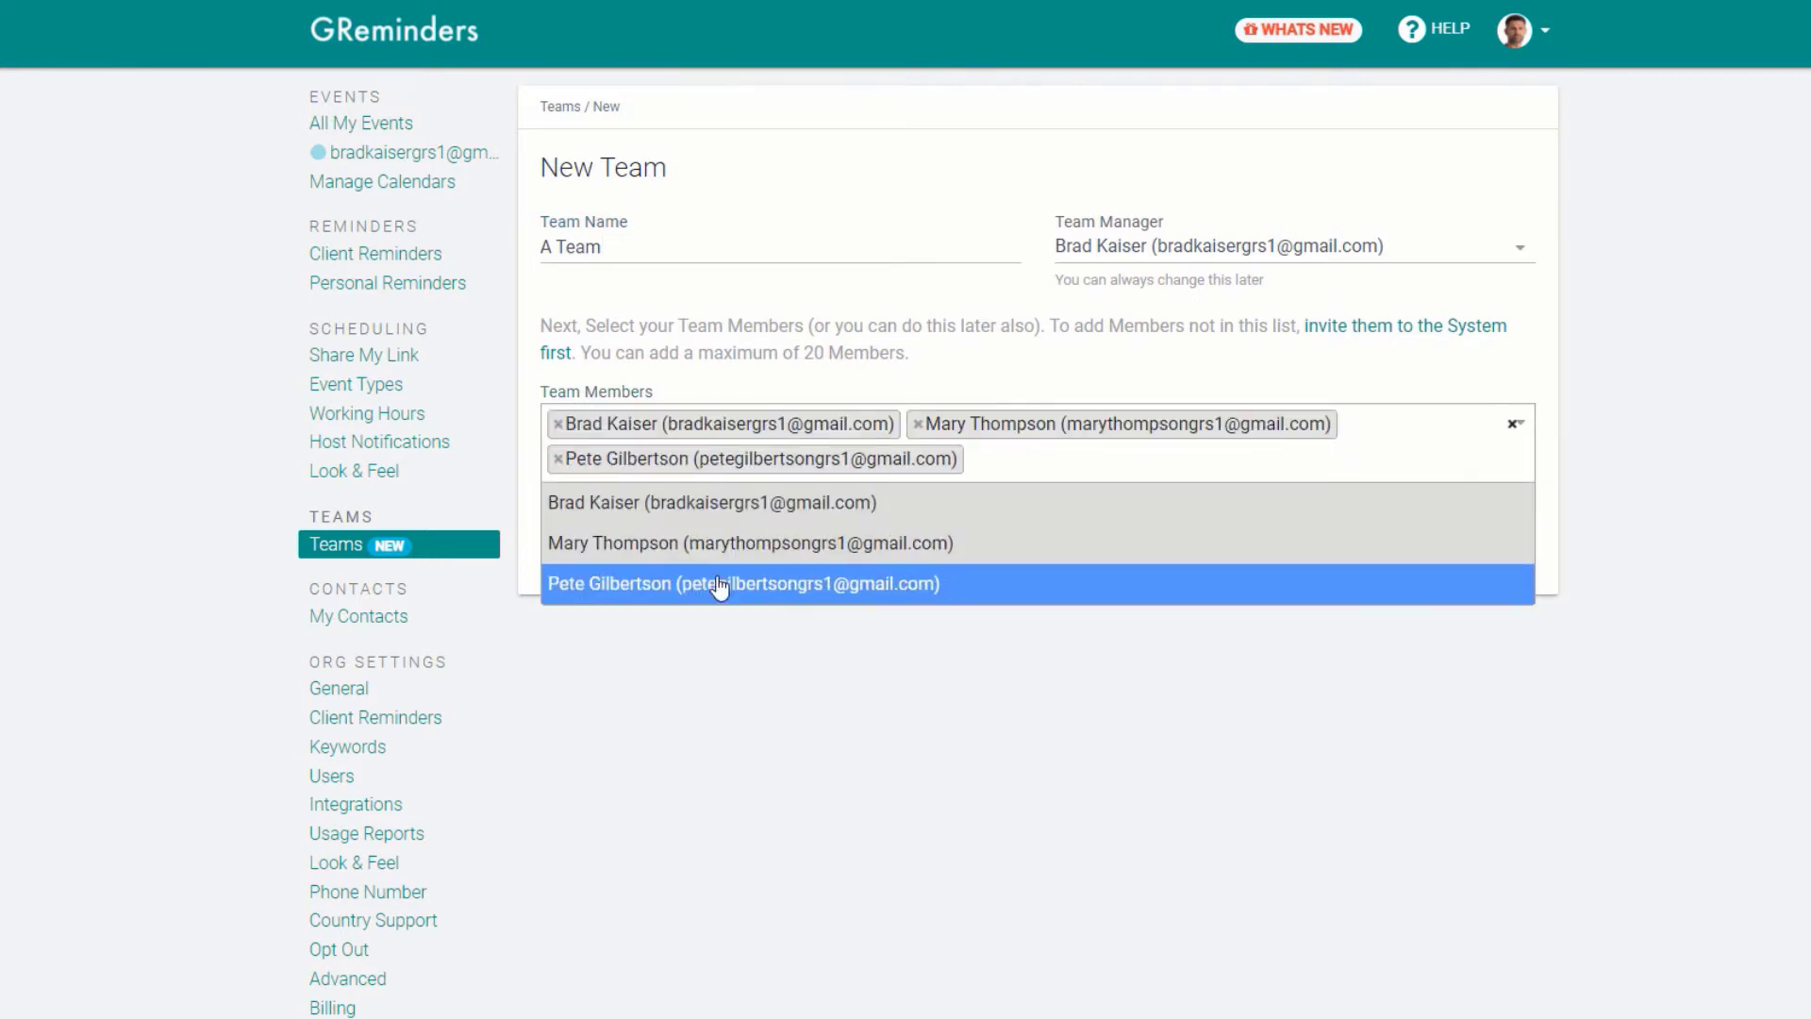
pyautogui.click(980, 672)
pyautogui.click(1028, 535)
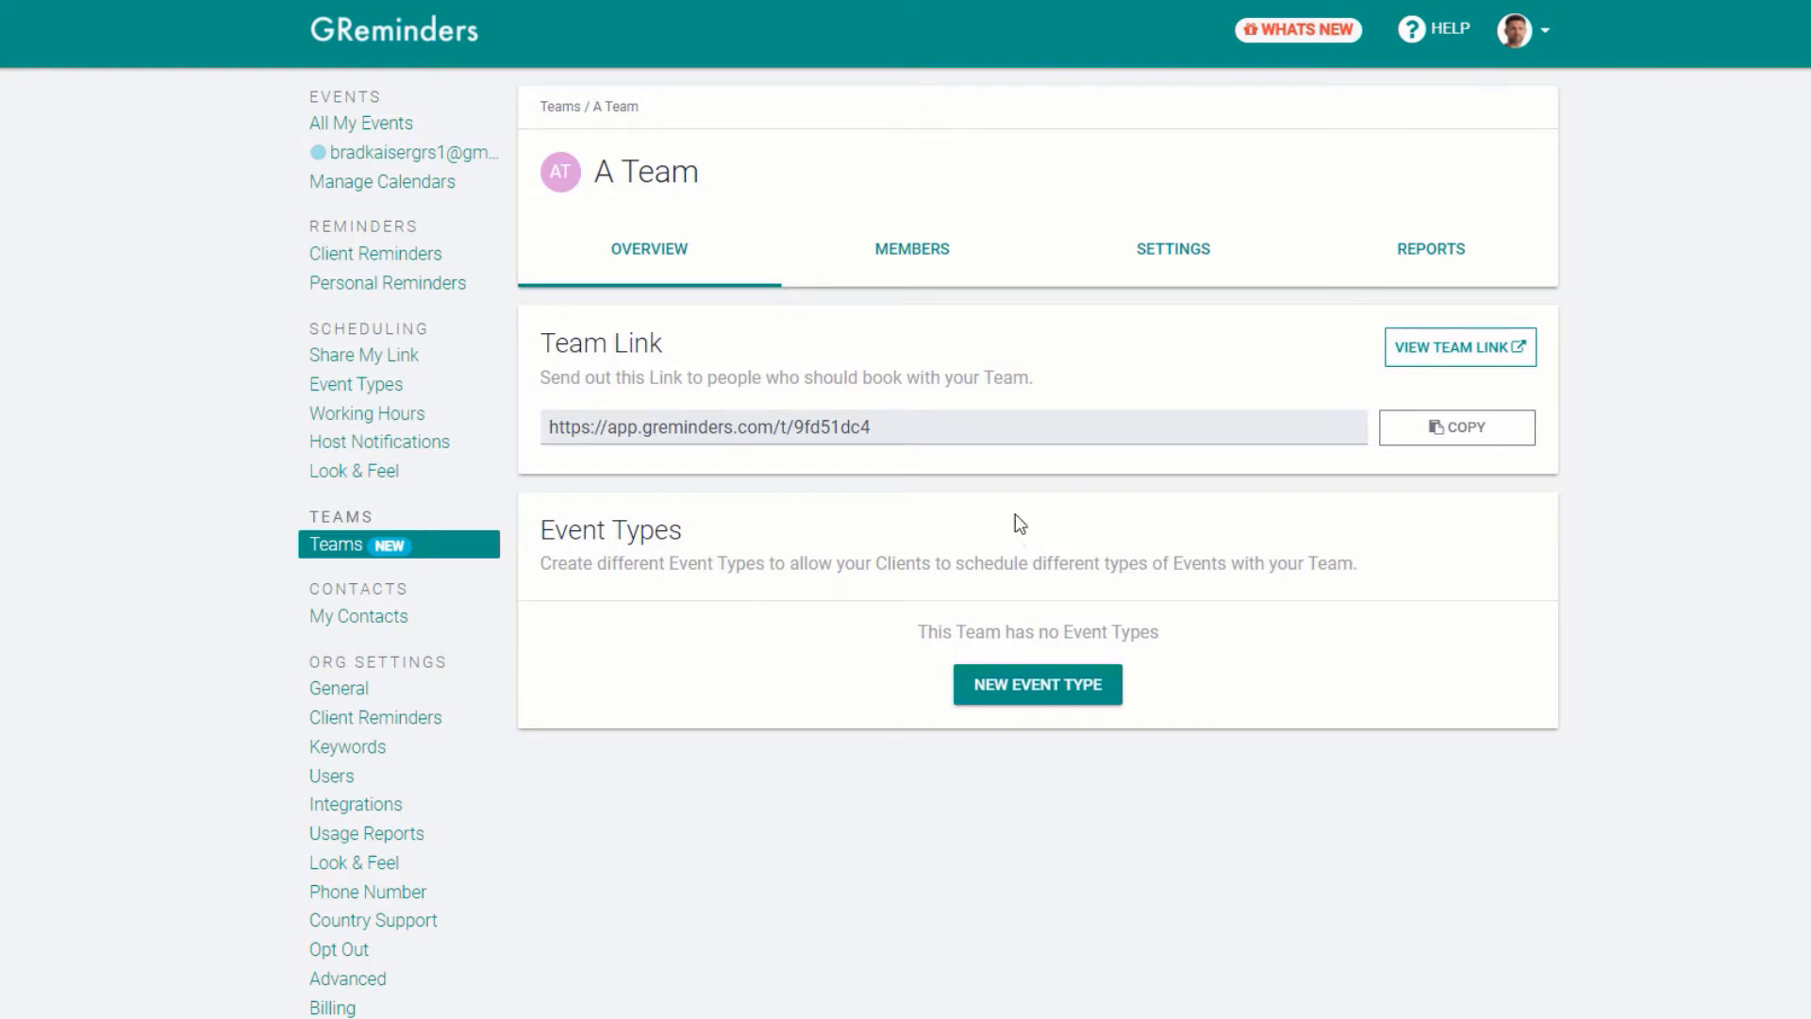
# - Review the team's members, then add and save a cropped AC logo as the team photo
pyautogui.click(934, 262)
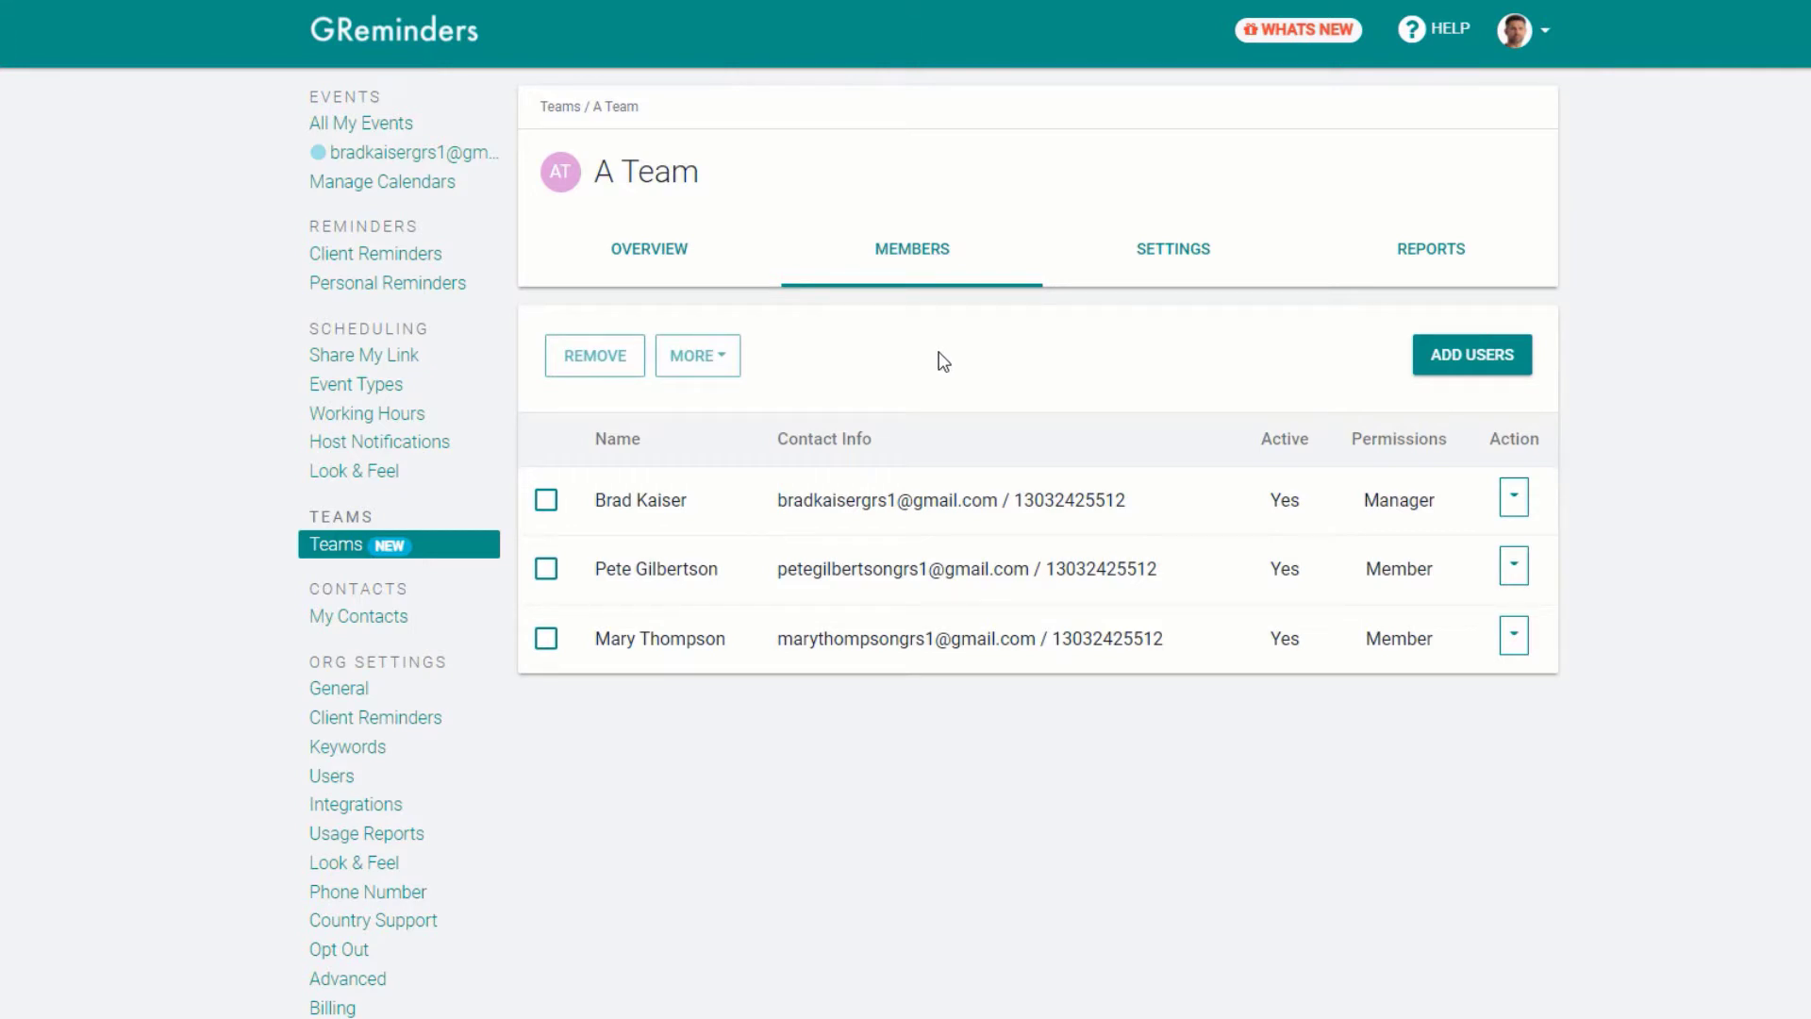
pyautogui.click(1173, 255)
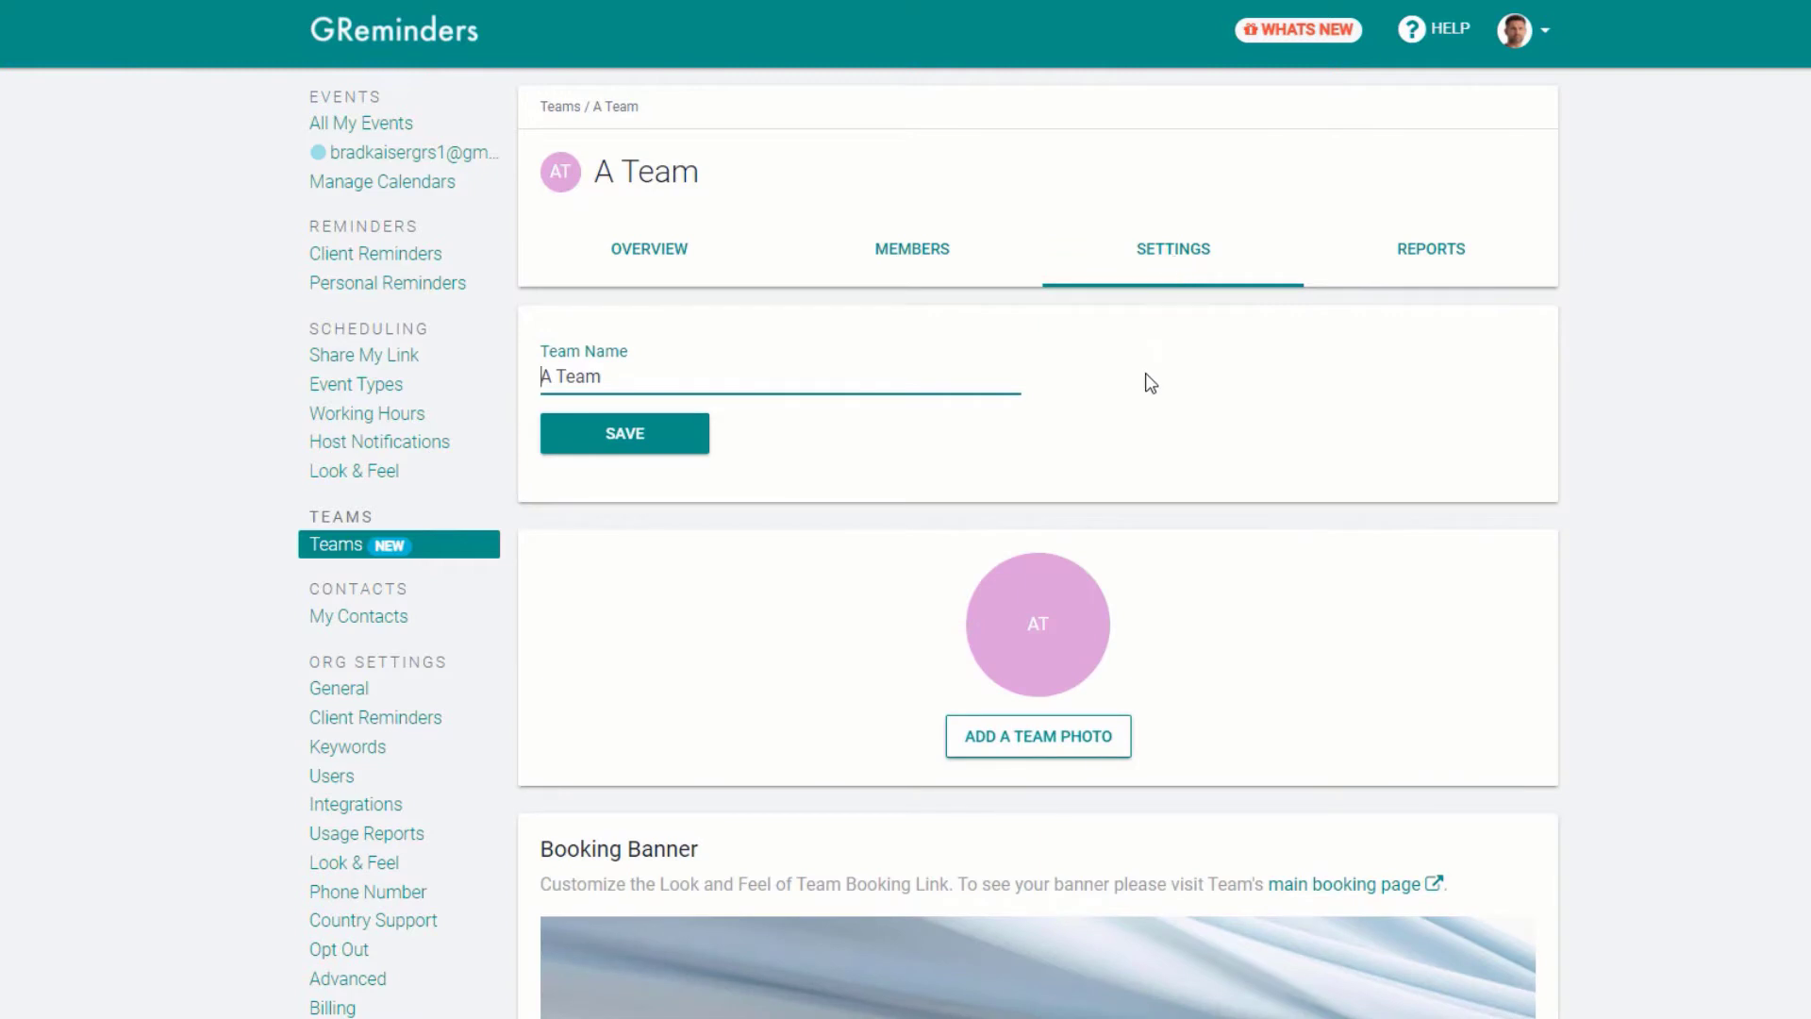
pyautogui.scroll(-1, 1145, 400)
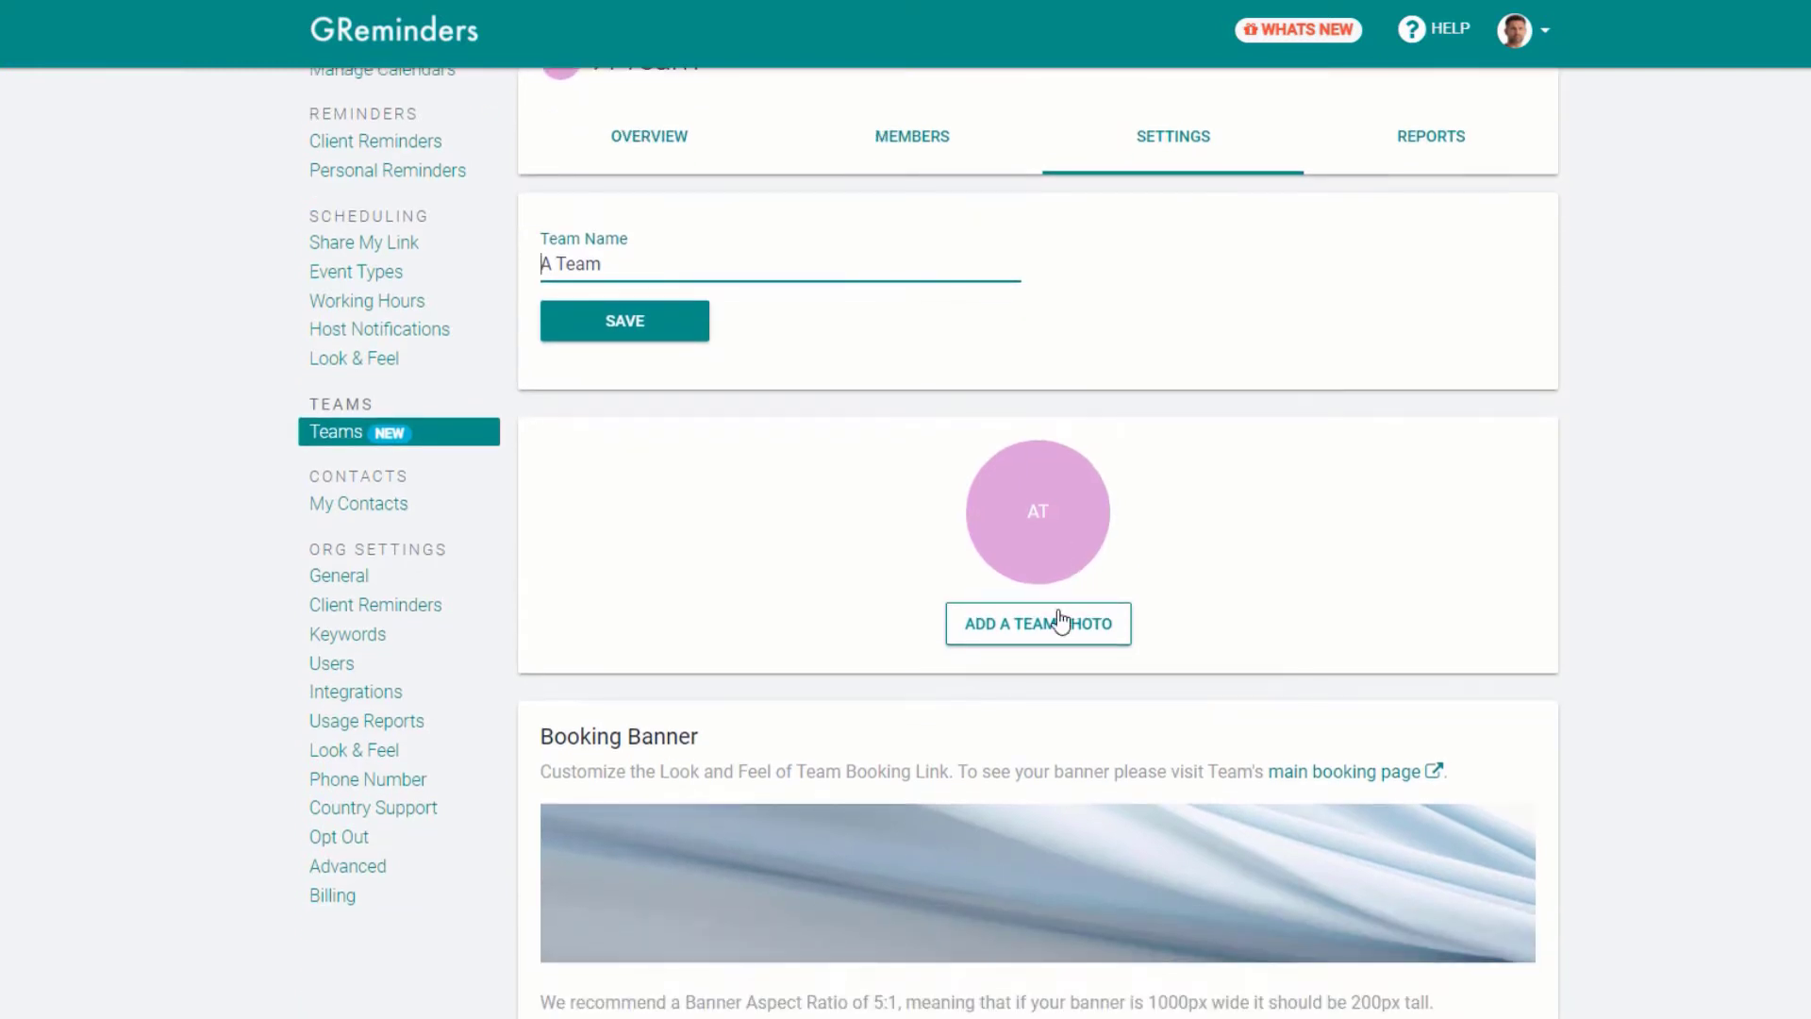
pyautogui.click(1037, 624)
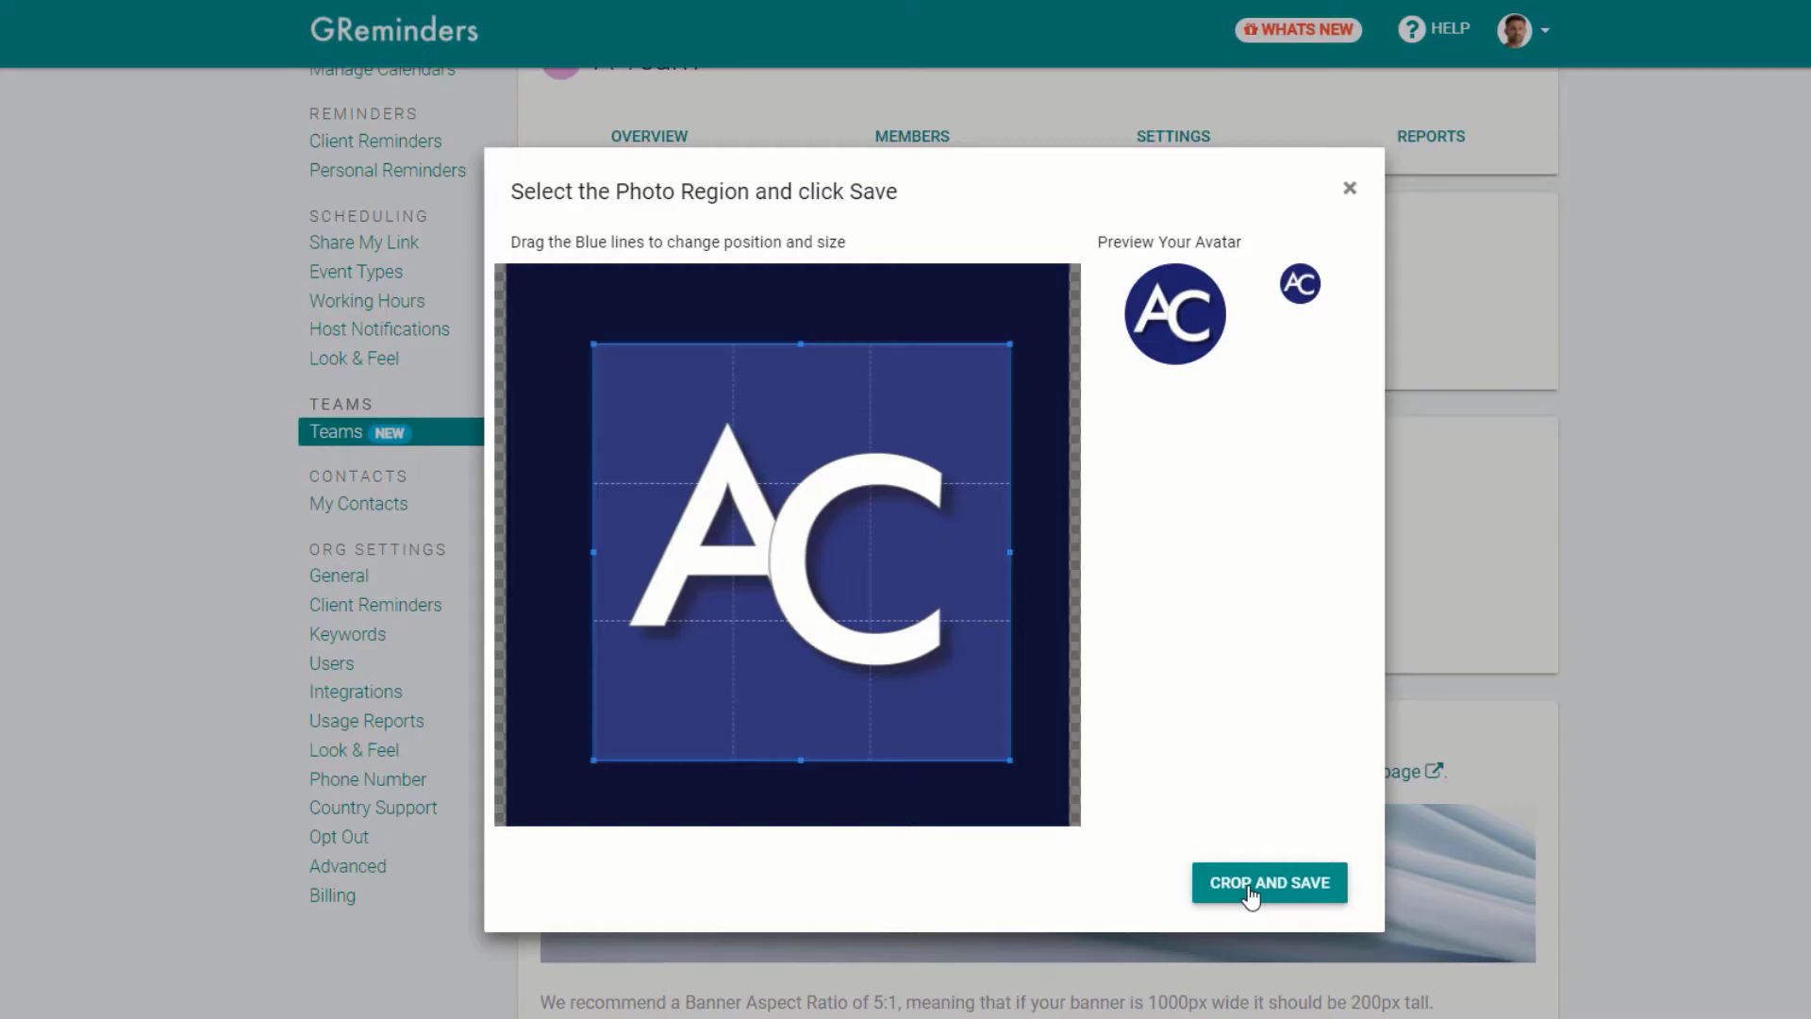
pyautogui.click(1251, 891)
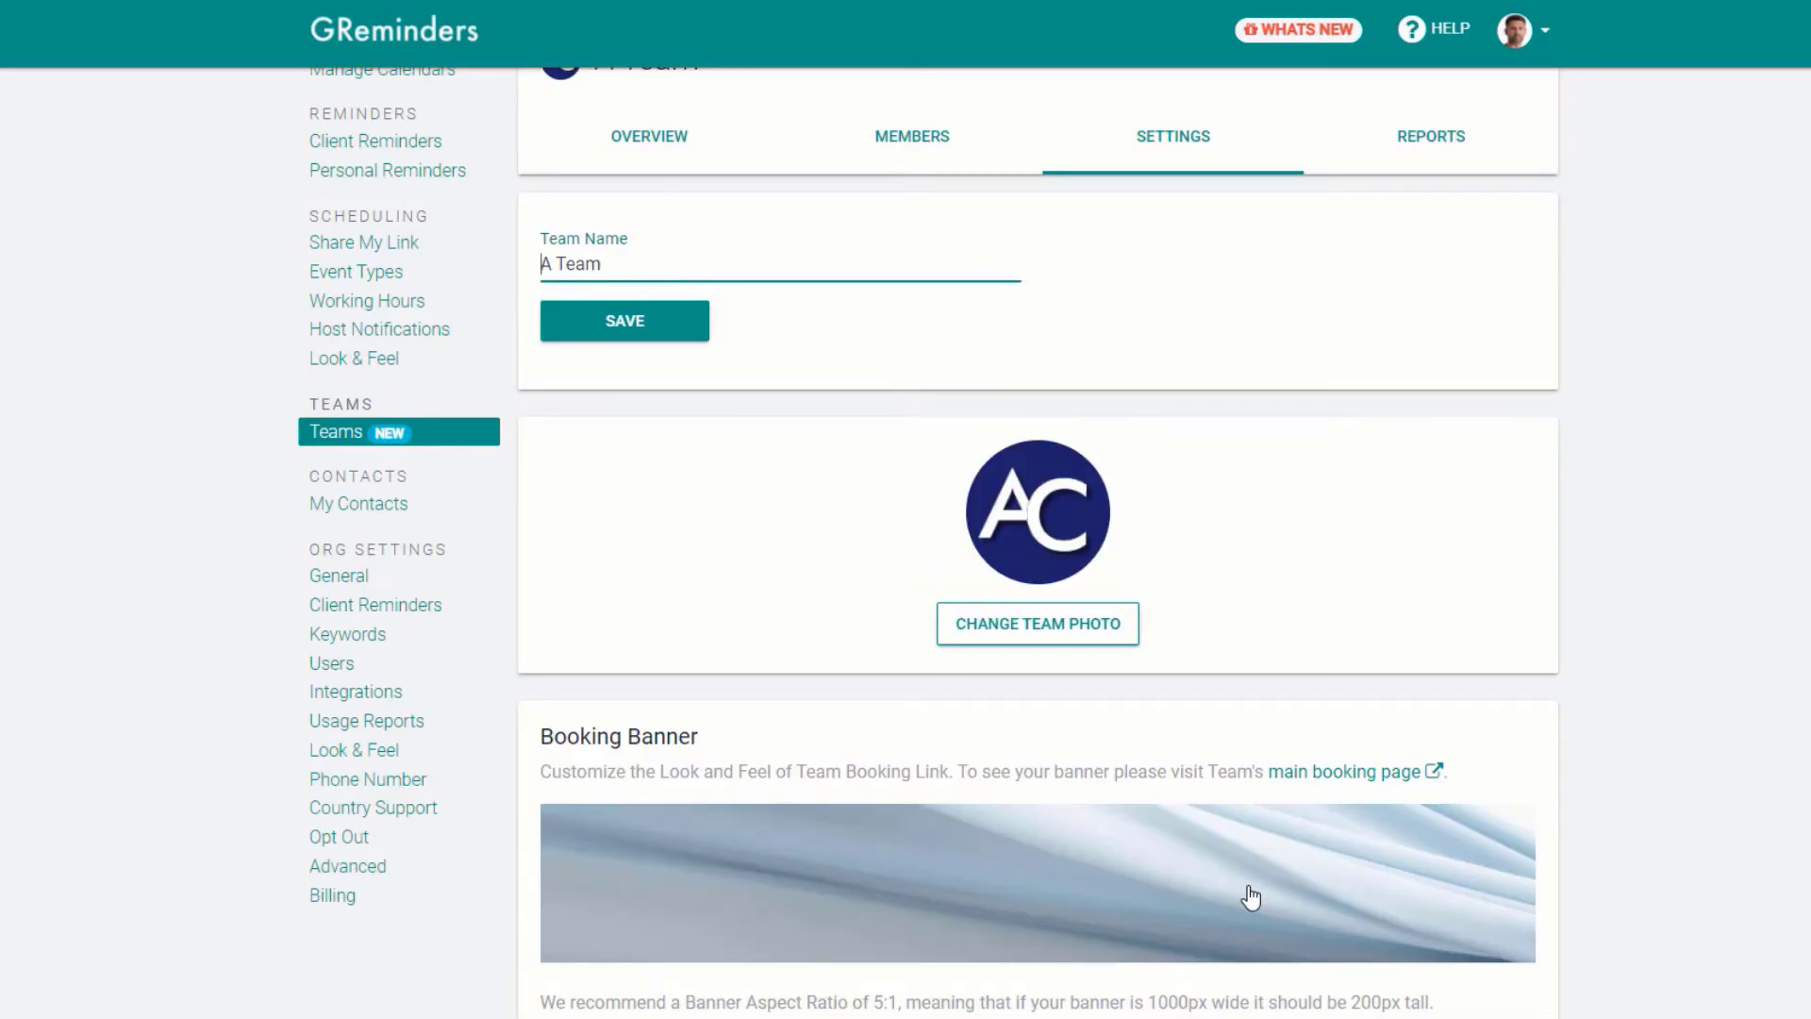
# - Upload AcmeBanner.jpg as the cropped ACME Corp booking banner and check the team's reports
pyautogui.scroll(-1, 1226, 887)
pyautogui.click(646, 925)
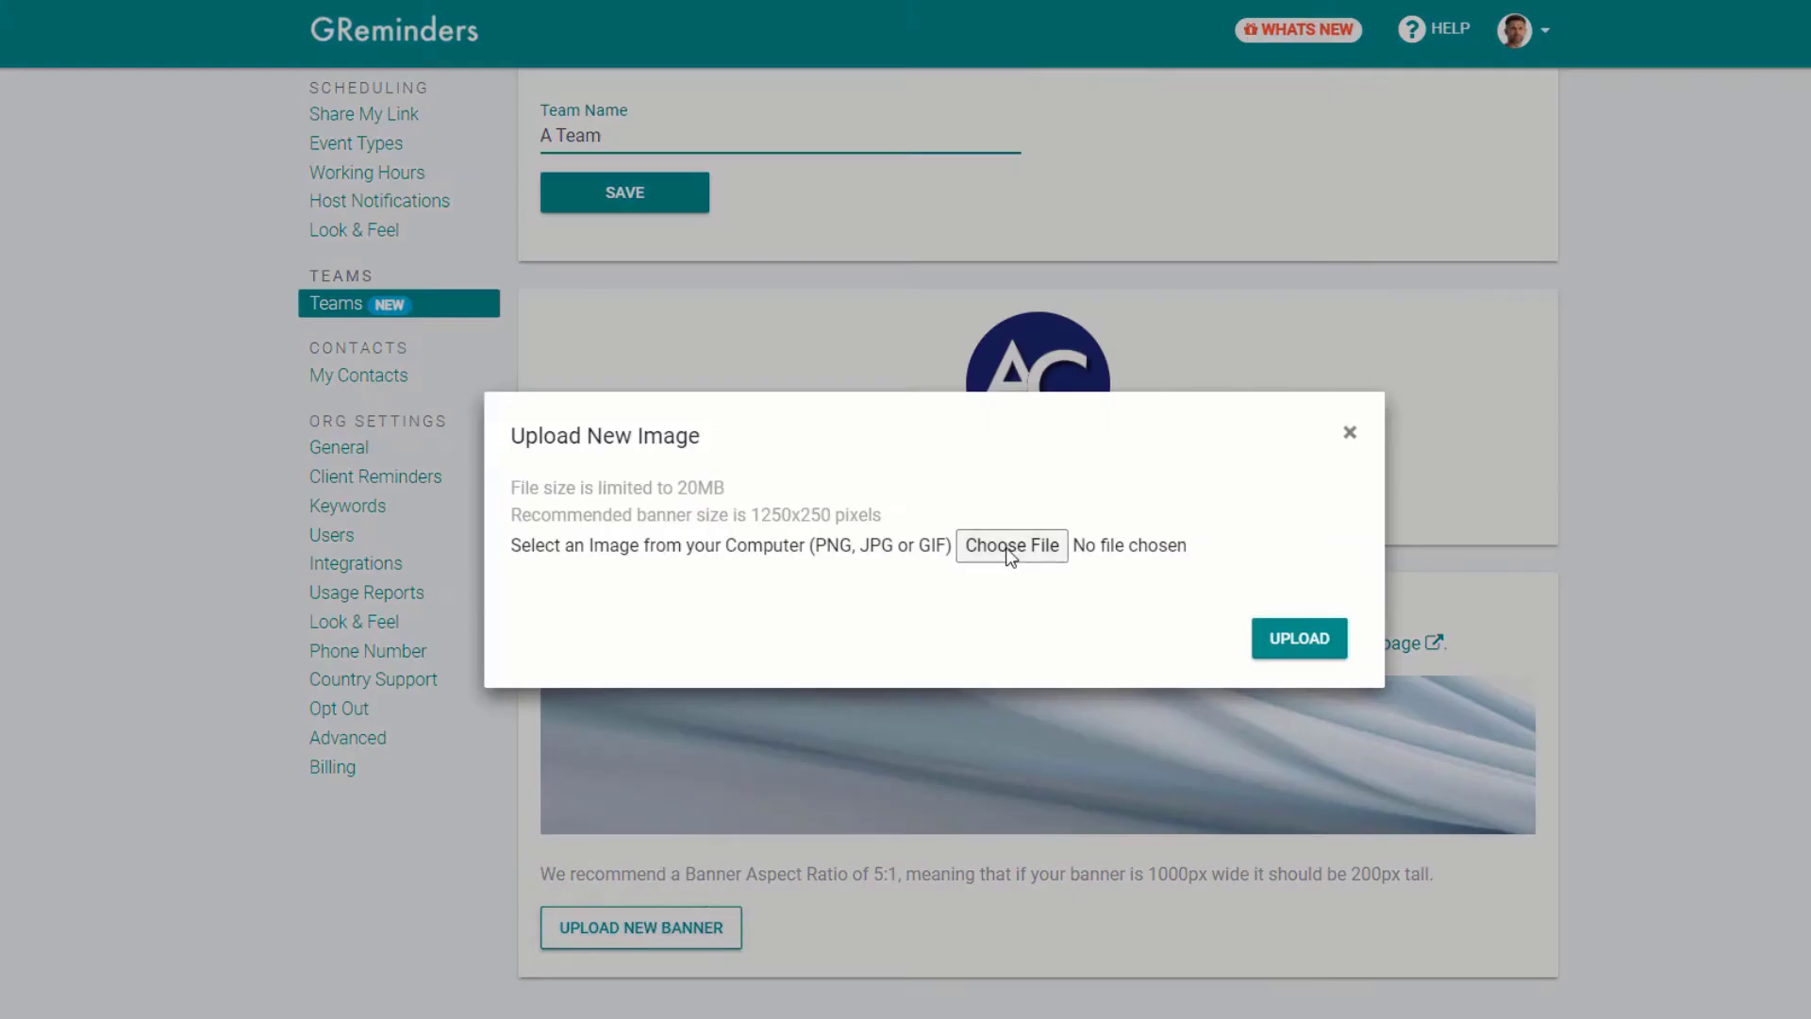
pyautogui.click(1009, 547)
pyautogui.click(829, 546)
pyautogui.click(1269, 635)
pyautogui.click(1286, 883)
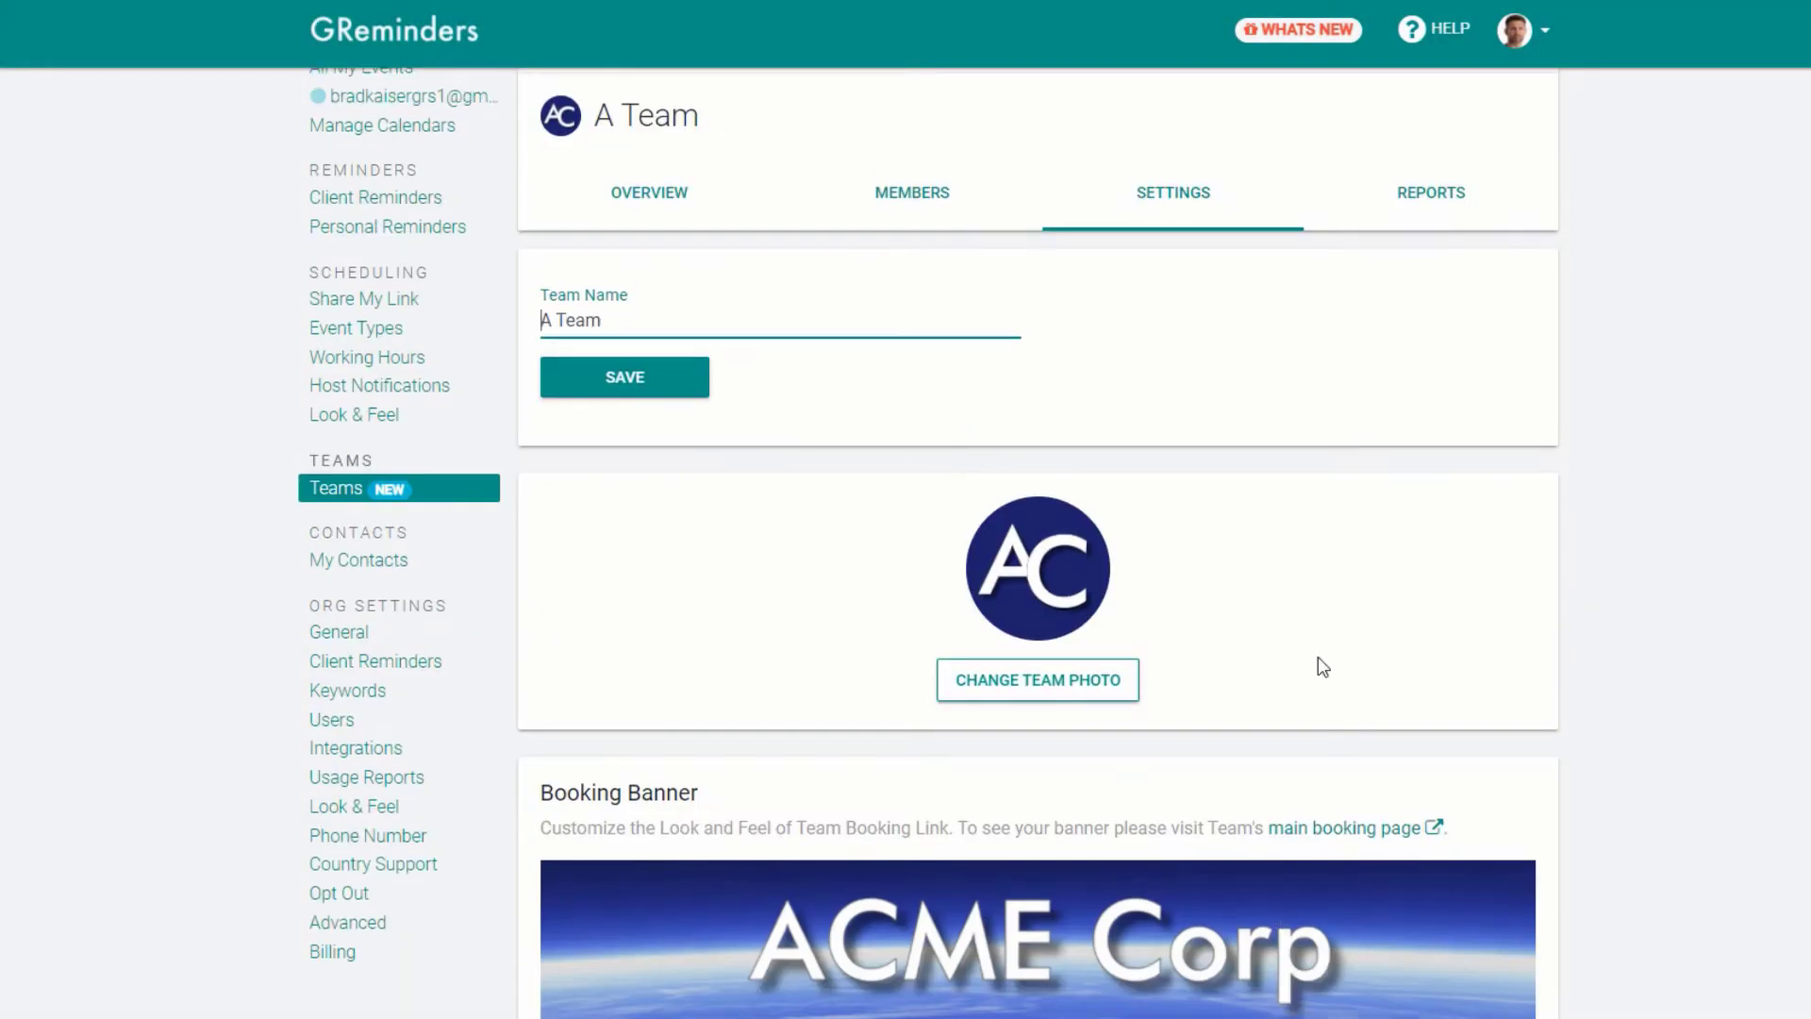
pyautogui.click(1433, 192)
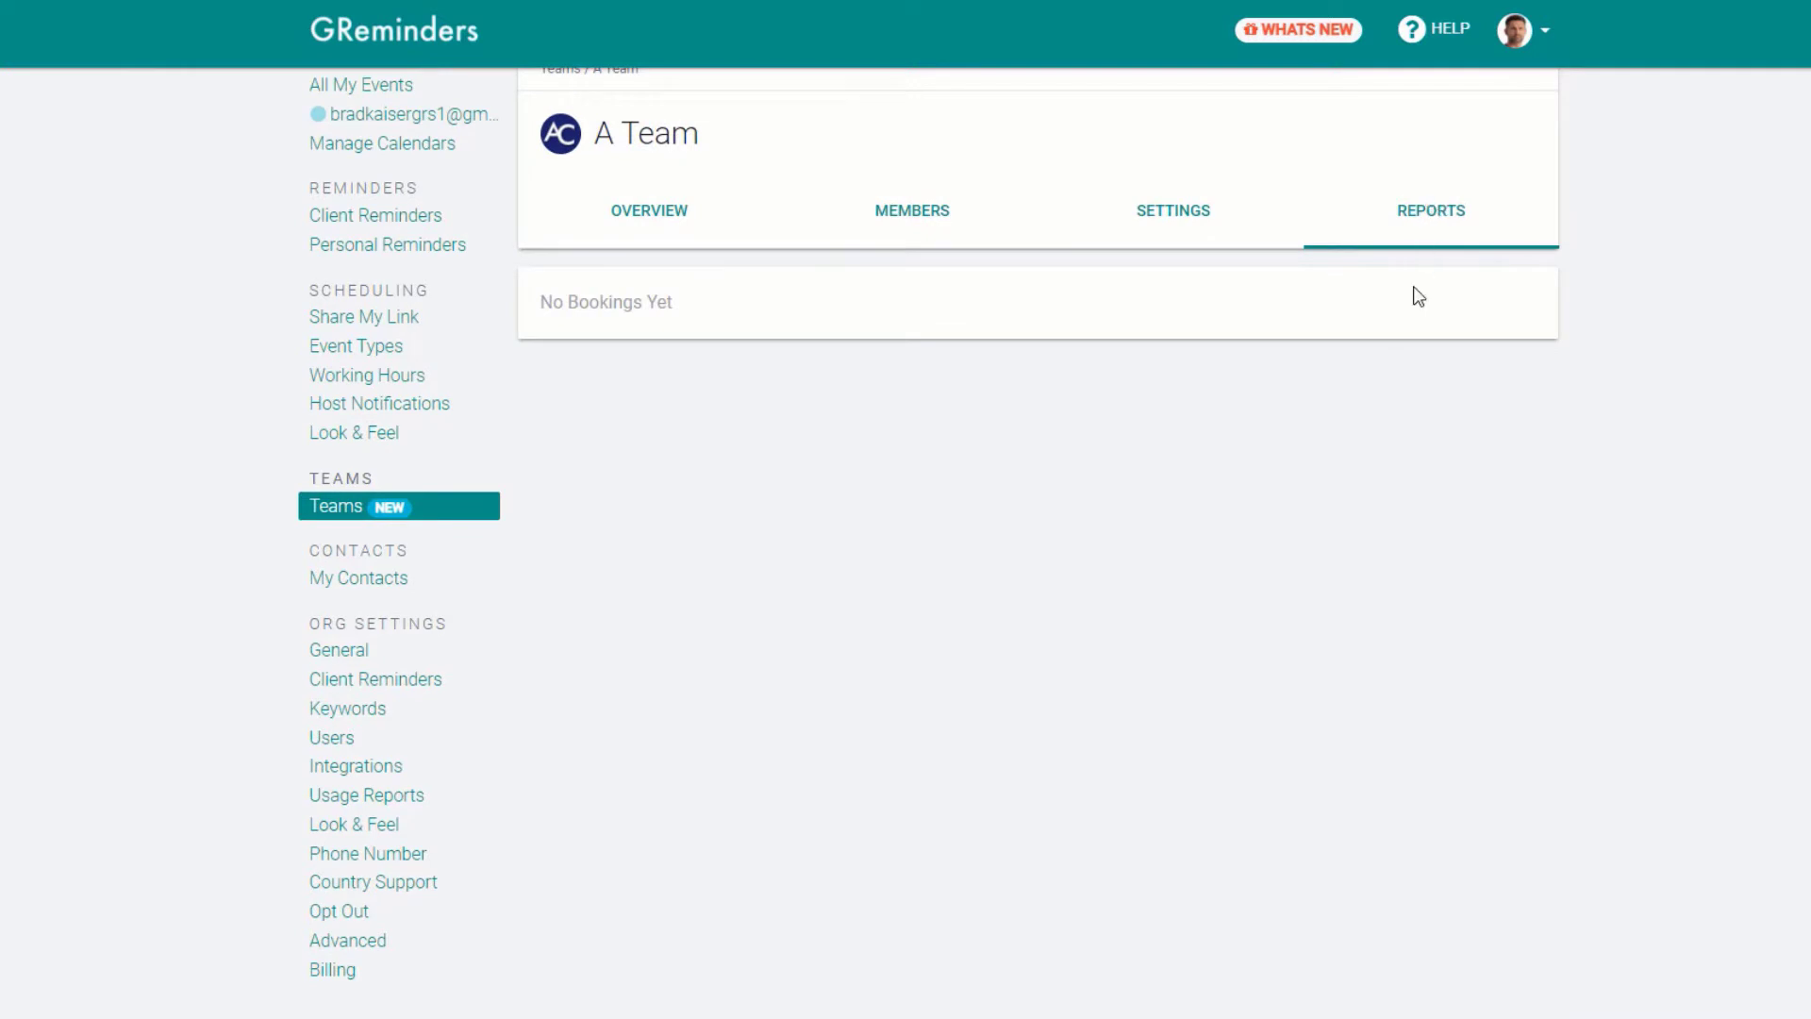
# - Start a new Round Robin event type from the A Team overview
pyautogui.click(626, 221)
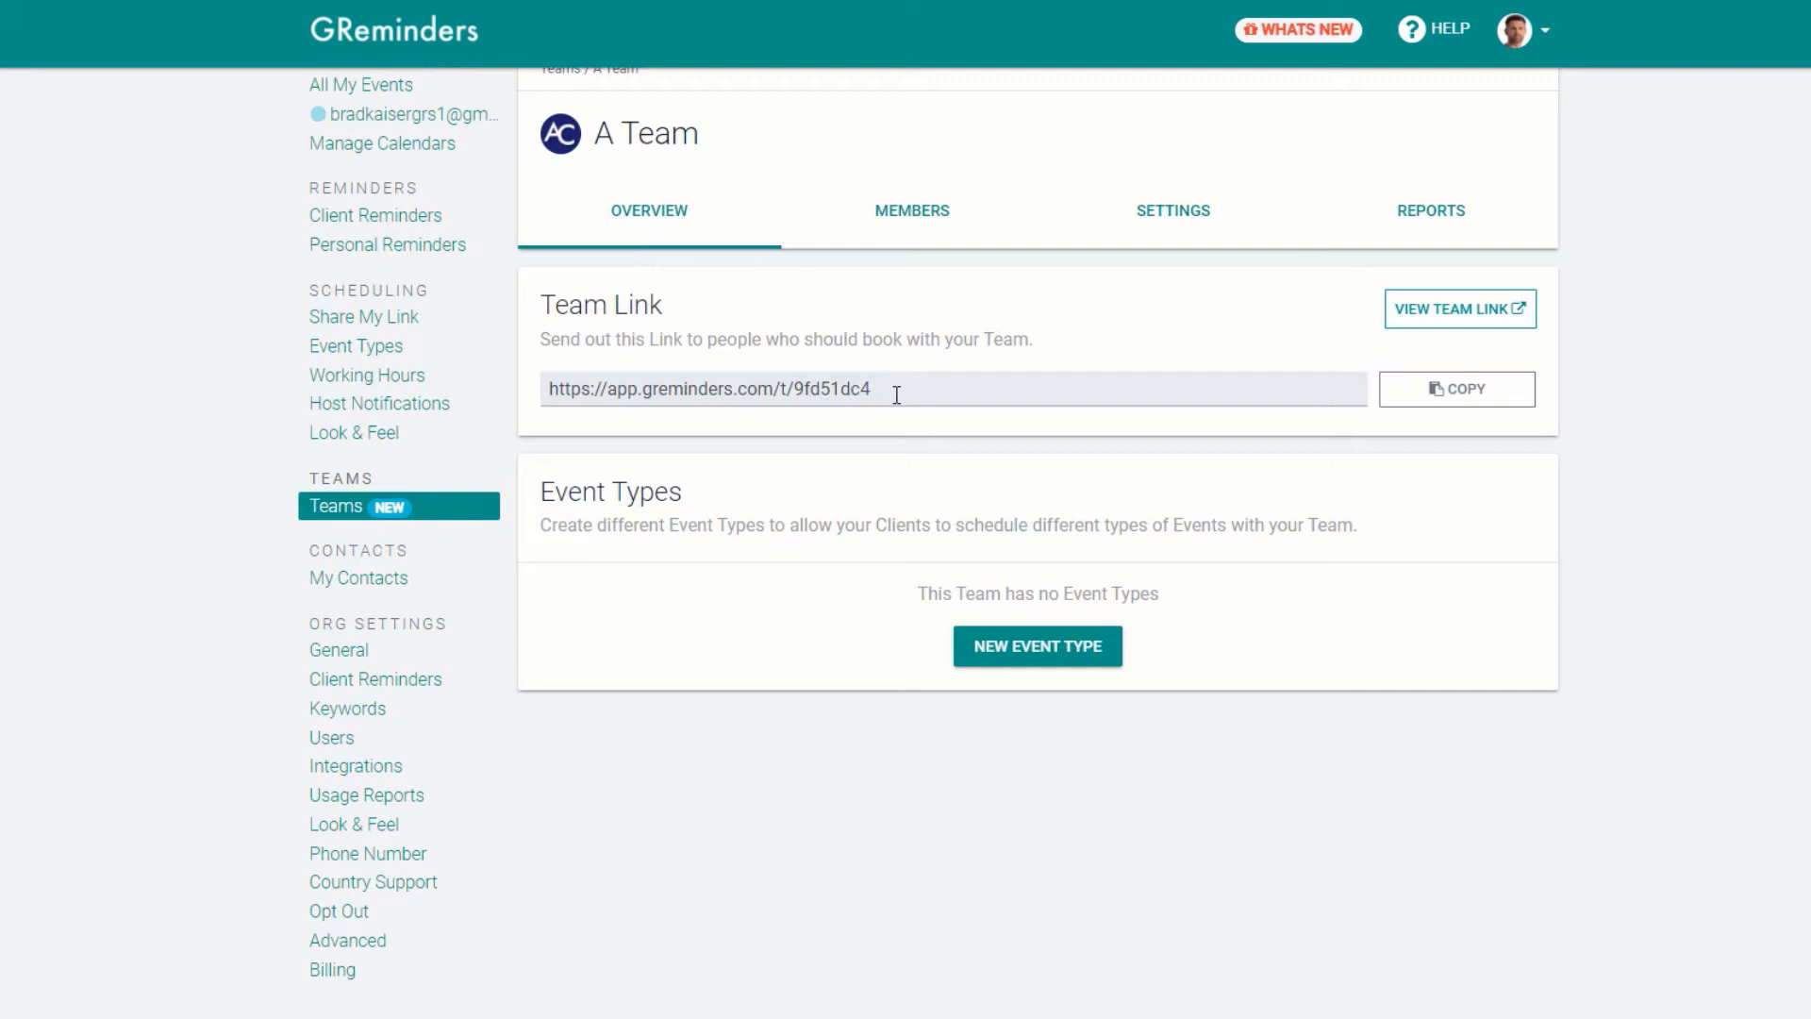
pyautogui.click(1012, 649)
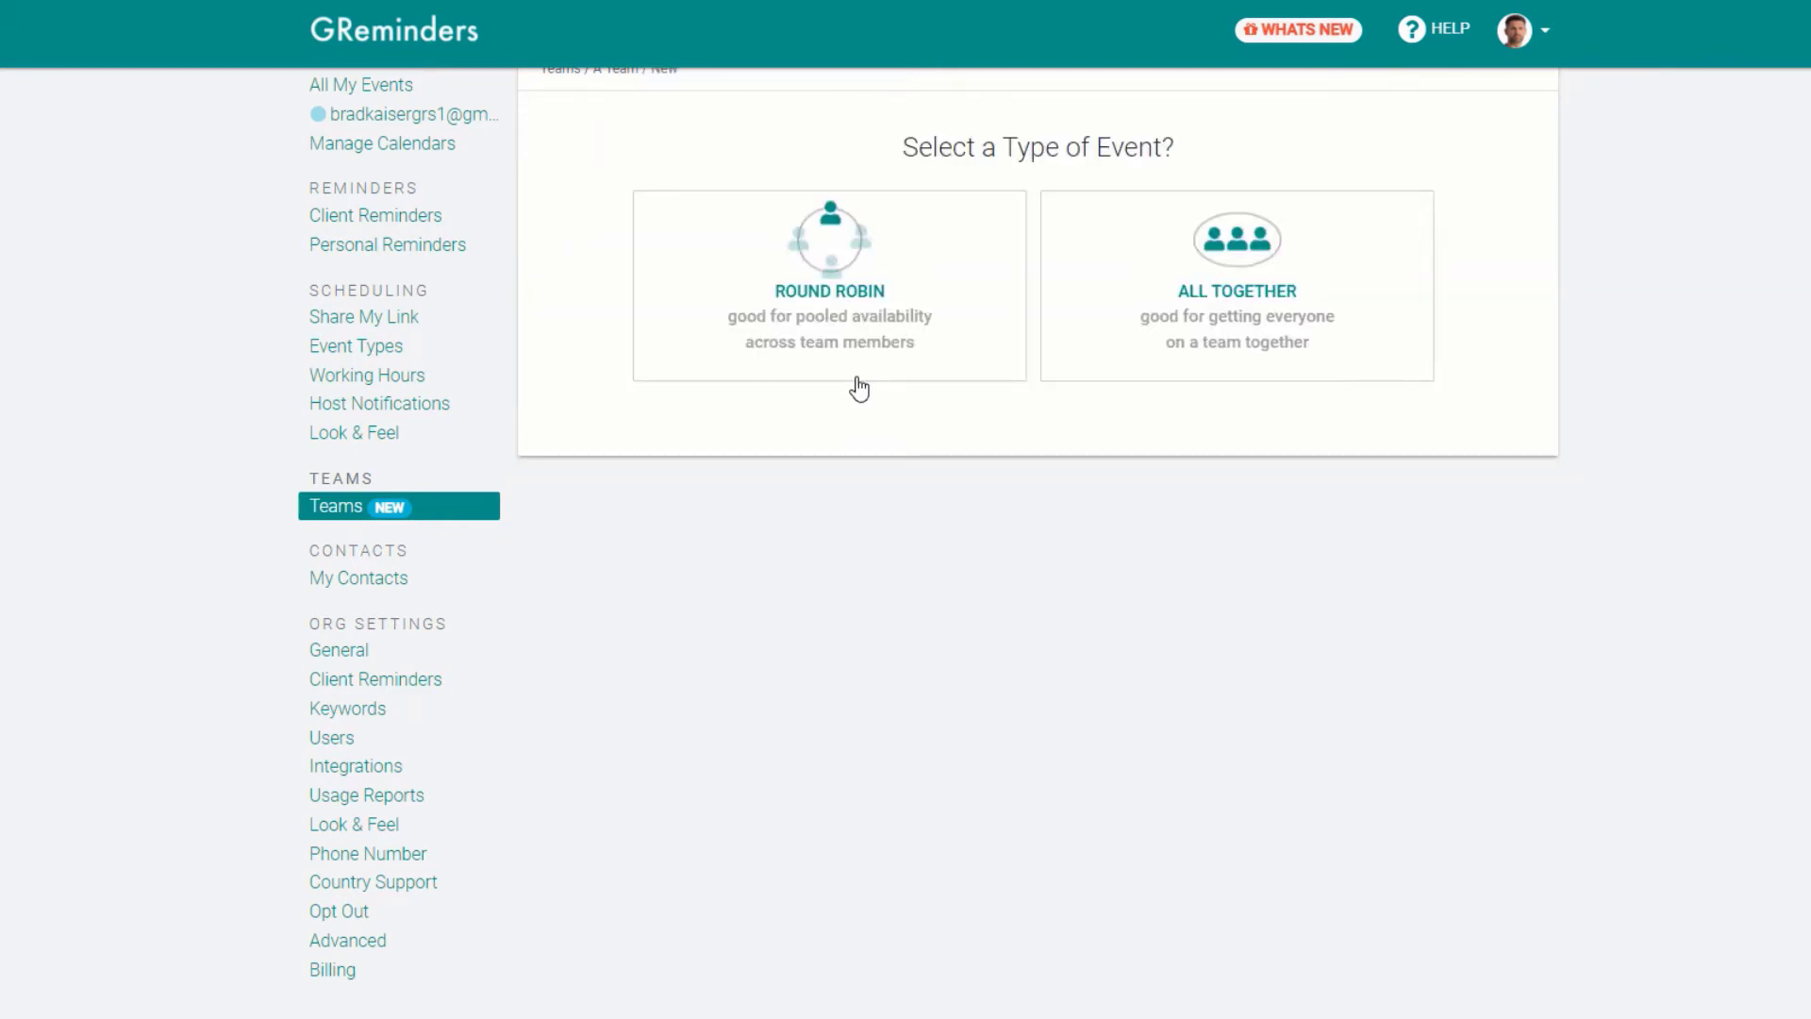
pyautogui.click(821, 280)
pyautogui.scroll(1, 820, 280)
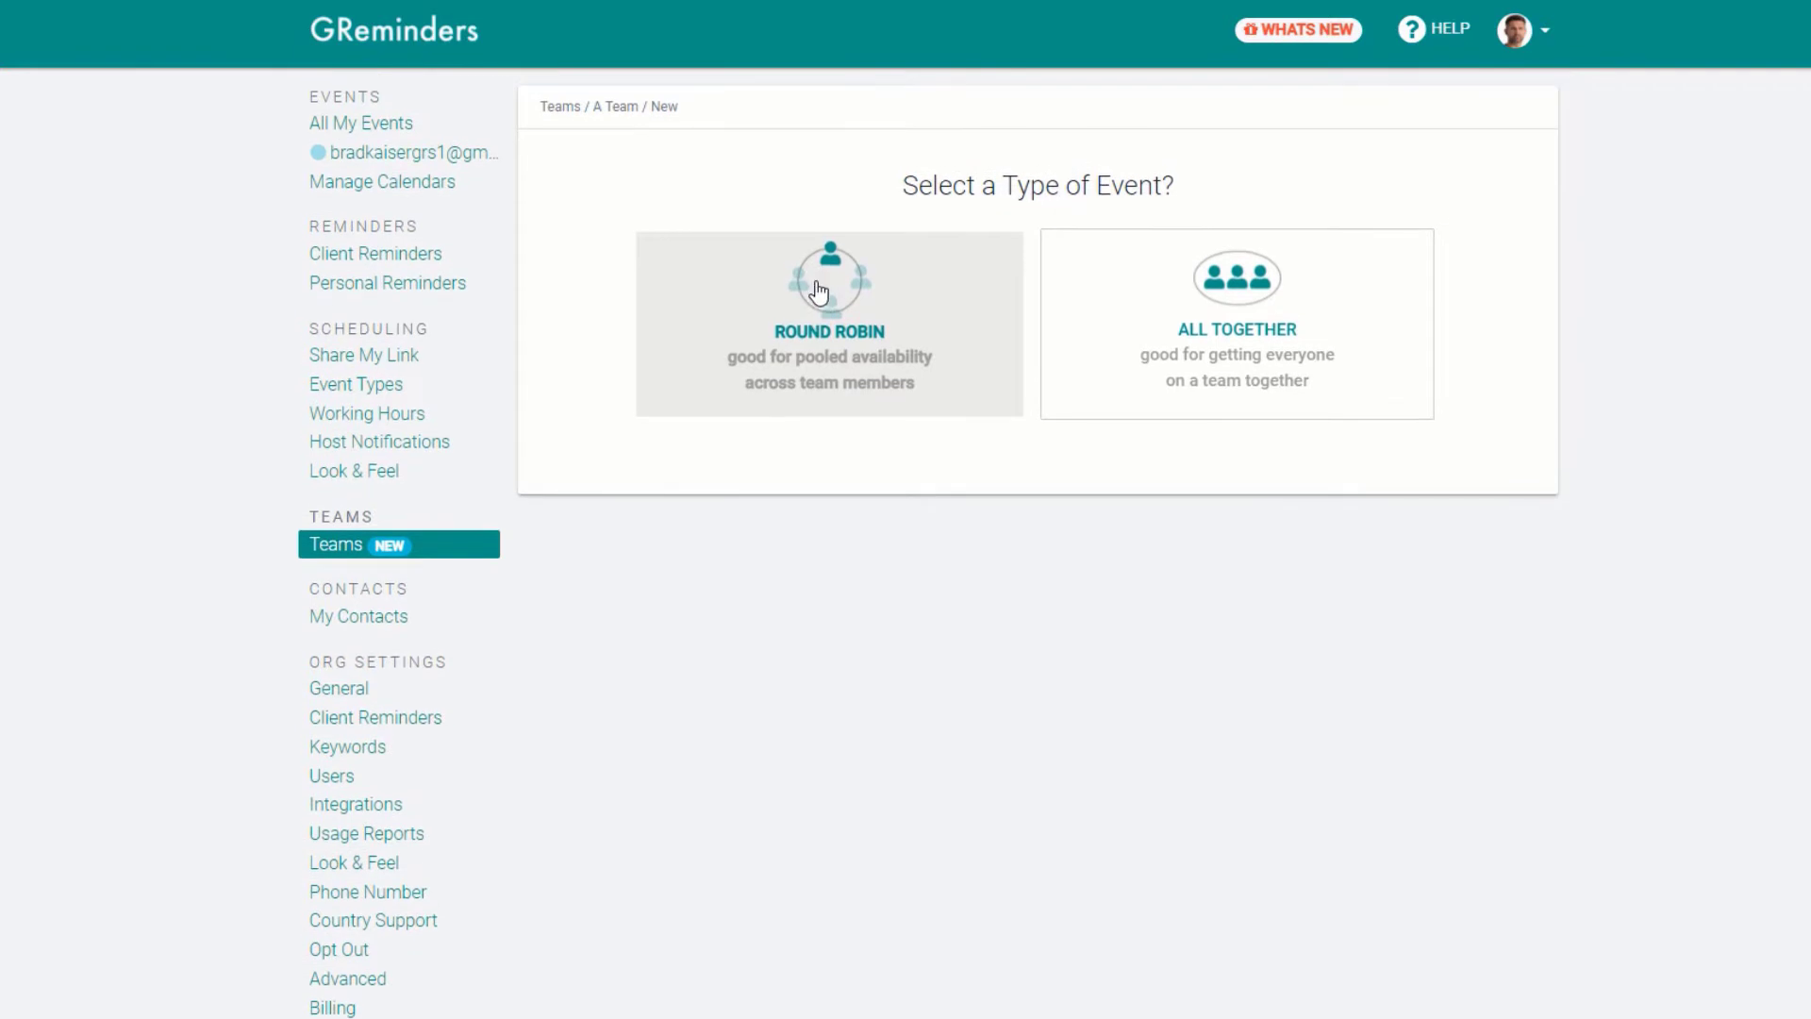
pyautogui.click(819, 292)
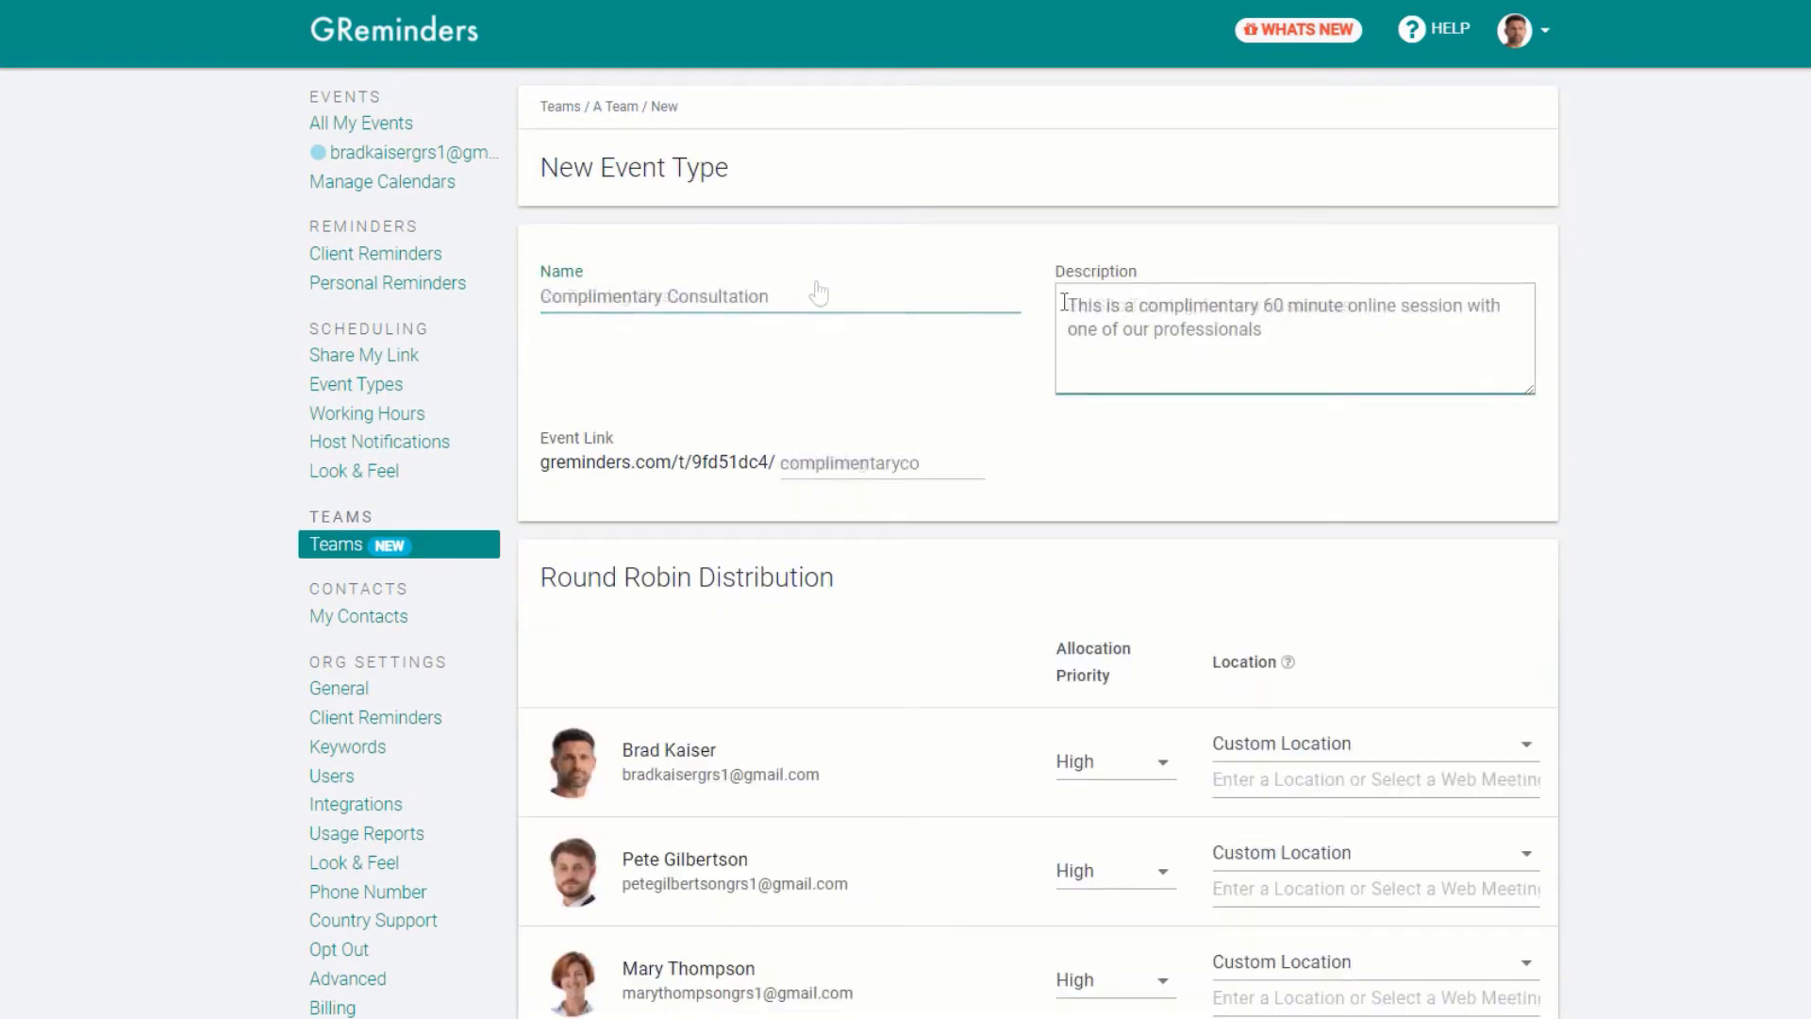
pyautogui.scroll(-3, 1009, 579)
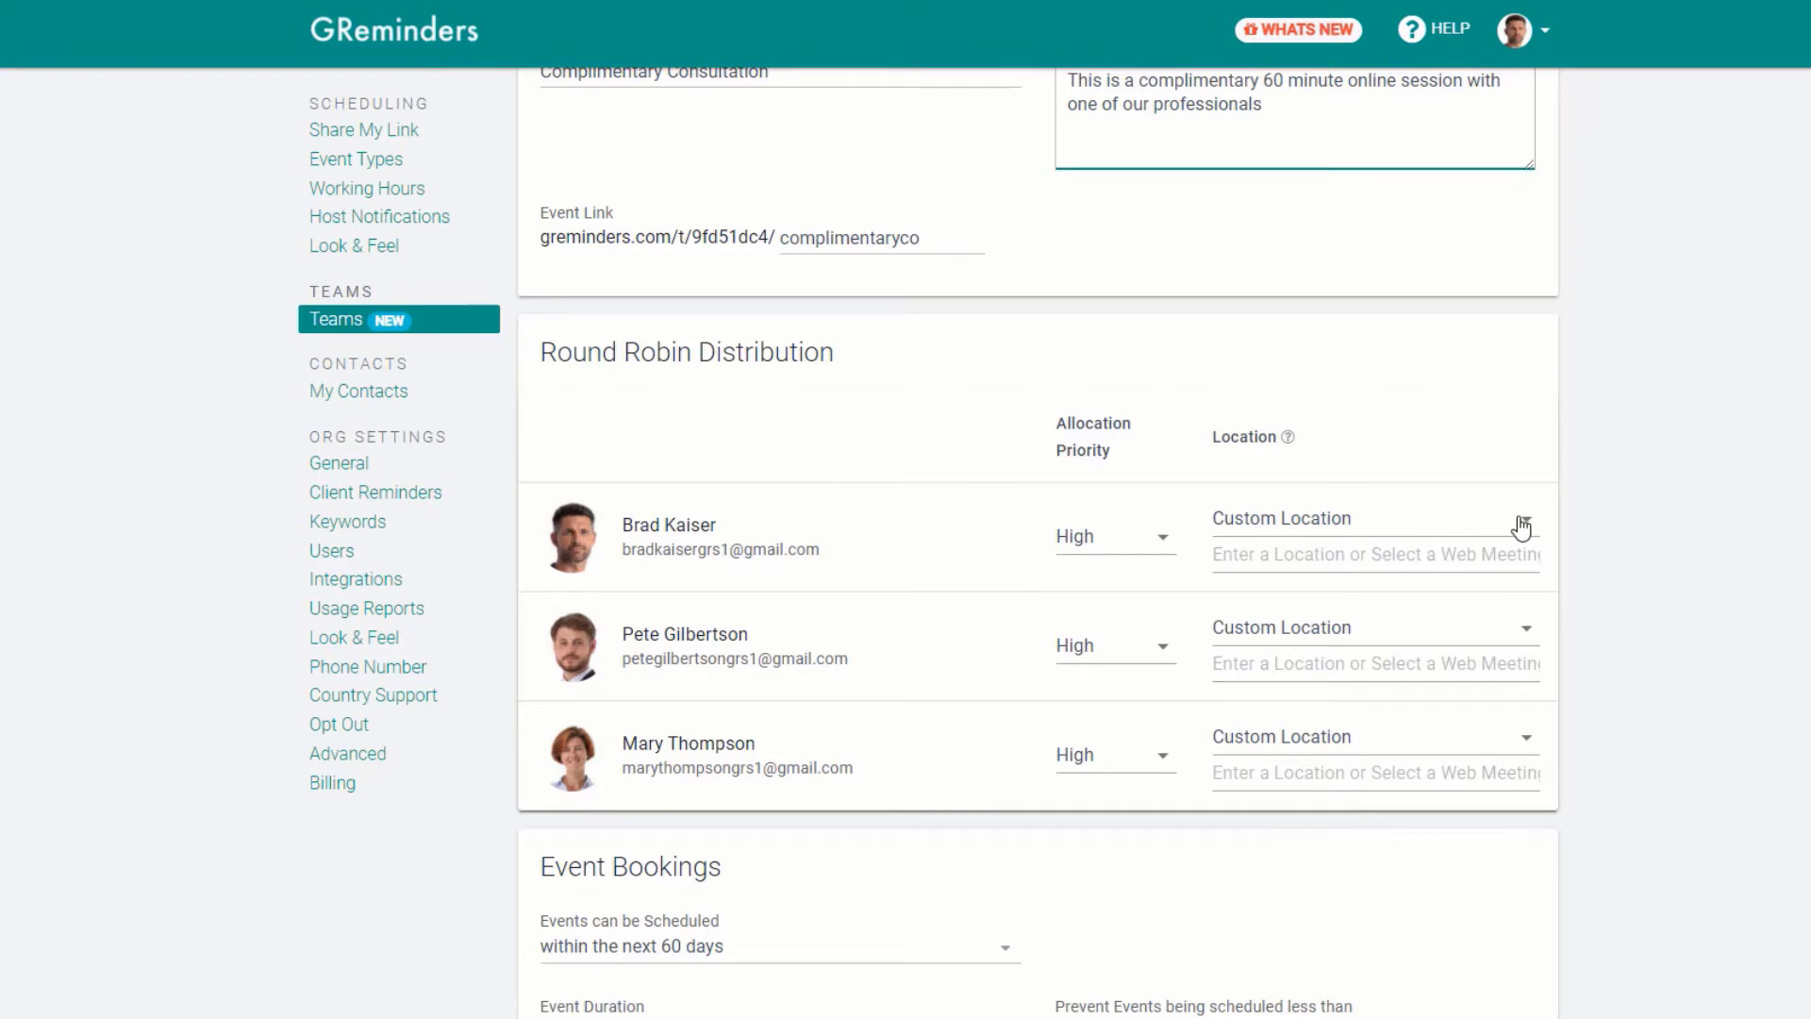
# - Set the location to Google Meet for all three members
pyautogui.click(1522, 525)
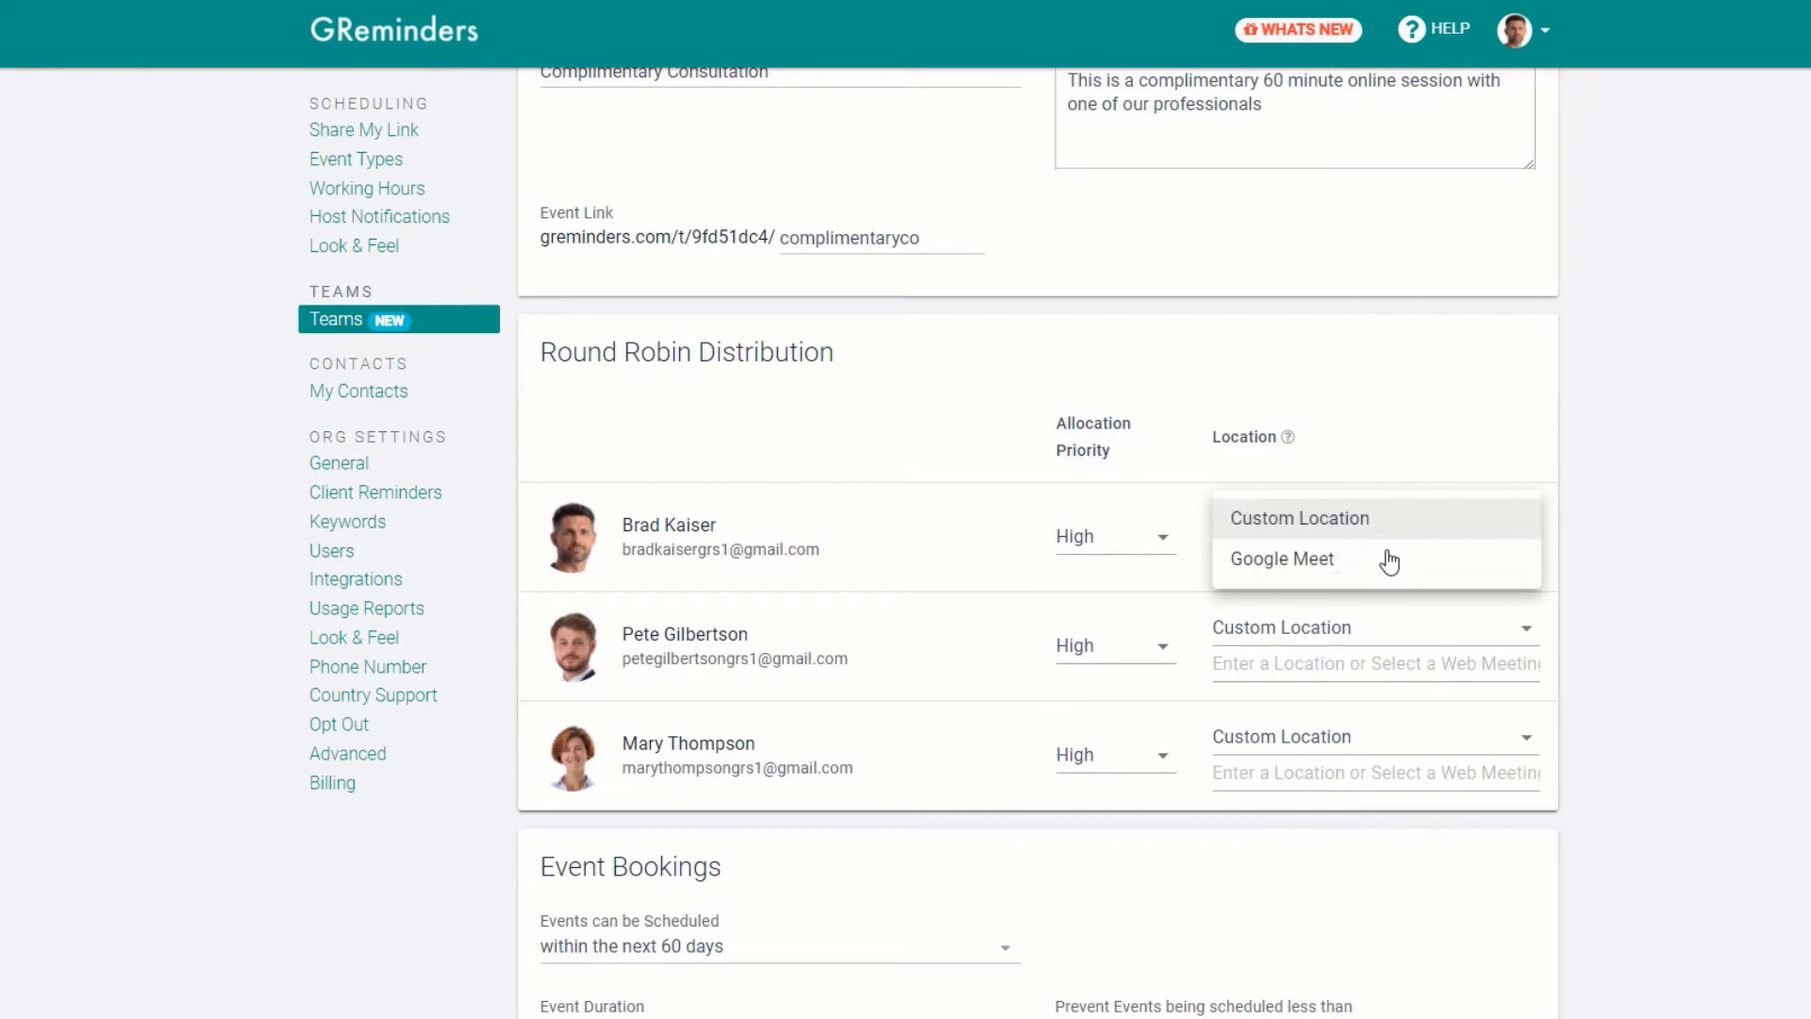
pyautogui.click(1386, 560)
pyautogui.click(1526, 628)
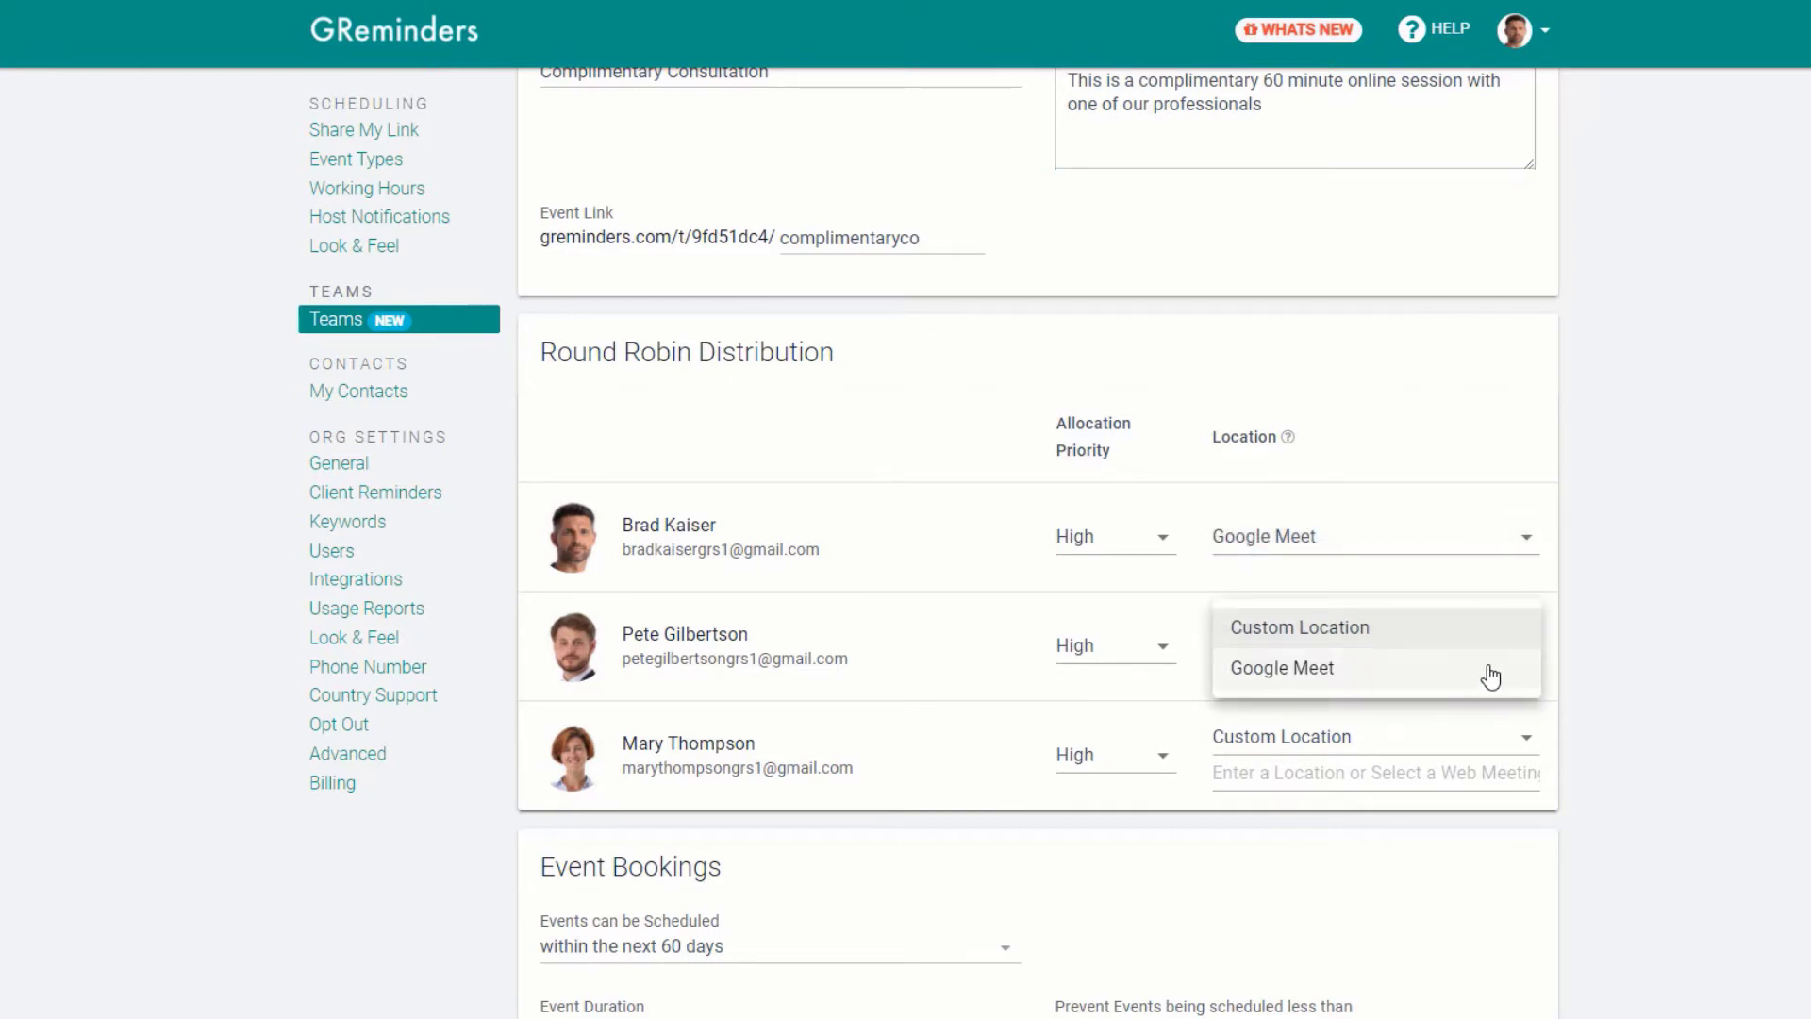
pyautogui.click(1490, 676)
pyautogui.click(1524, 760)
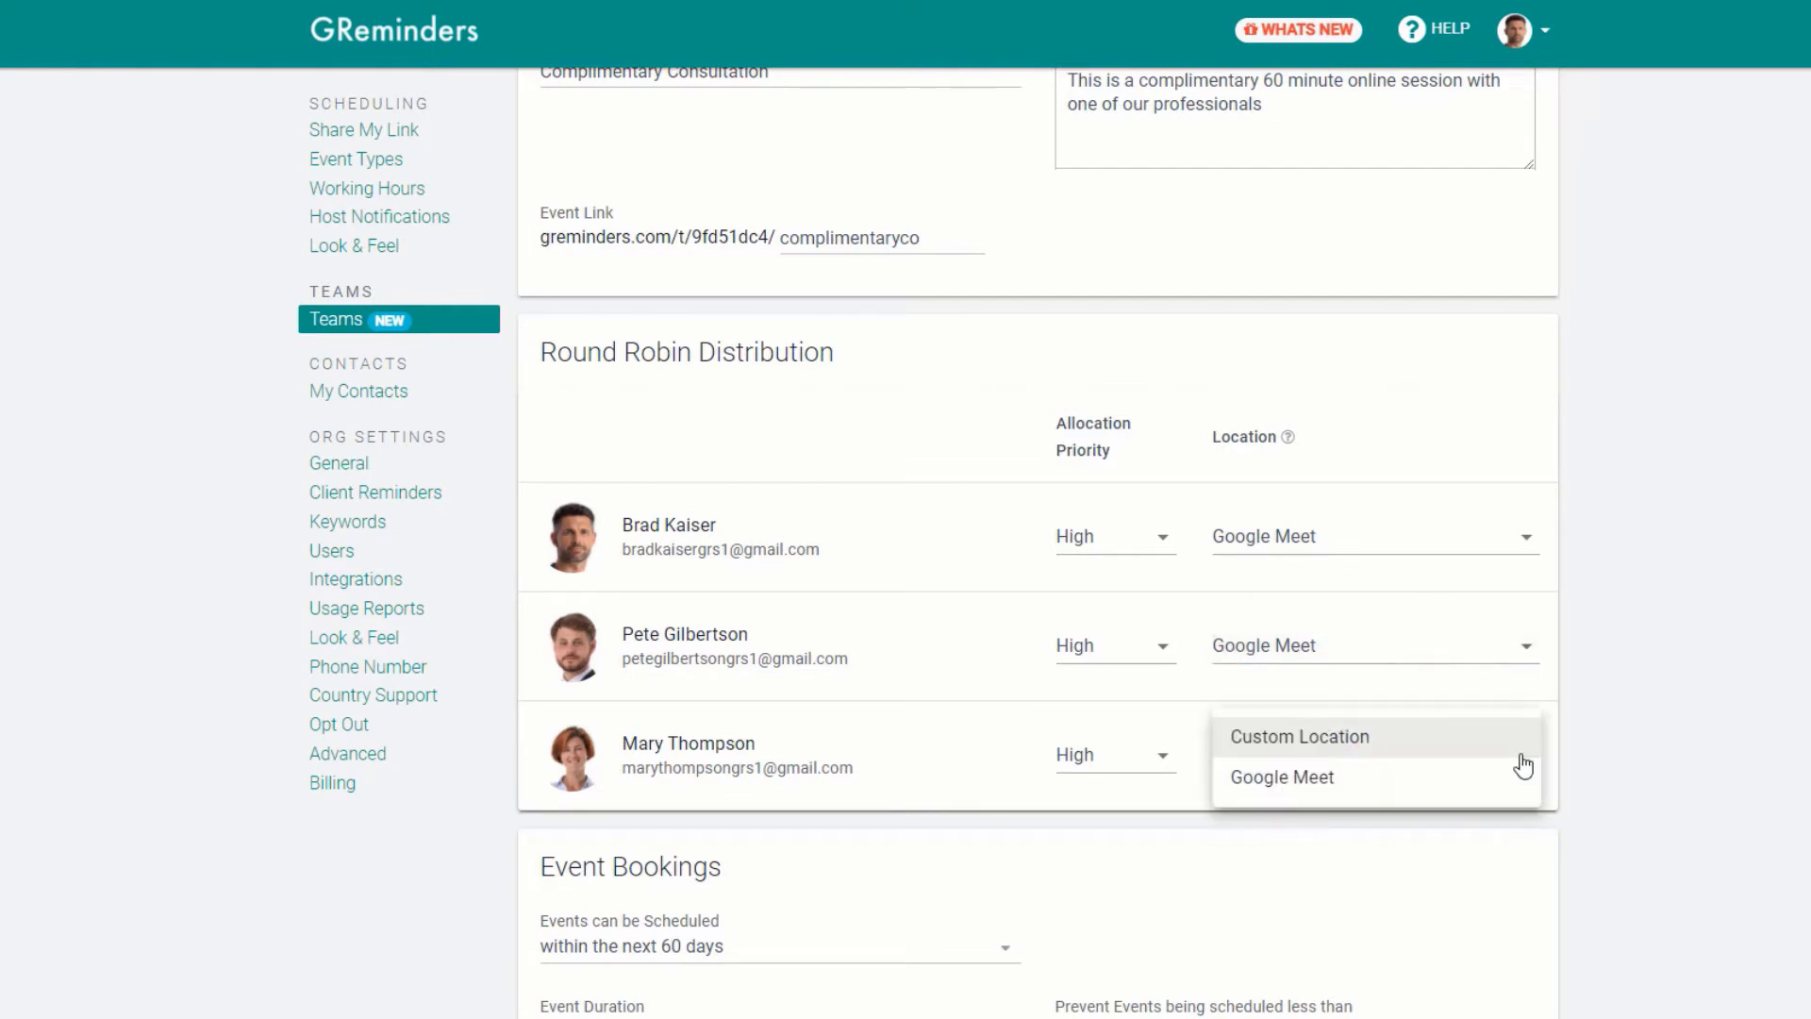
pyautogui.click(1499, 779)
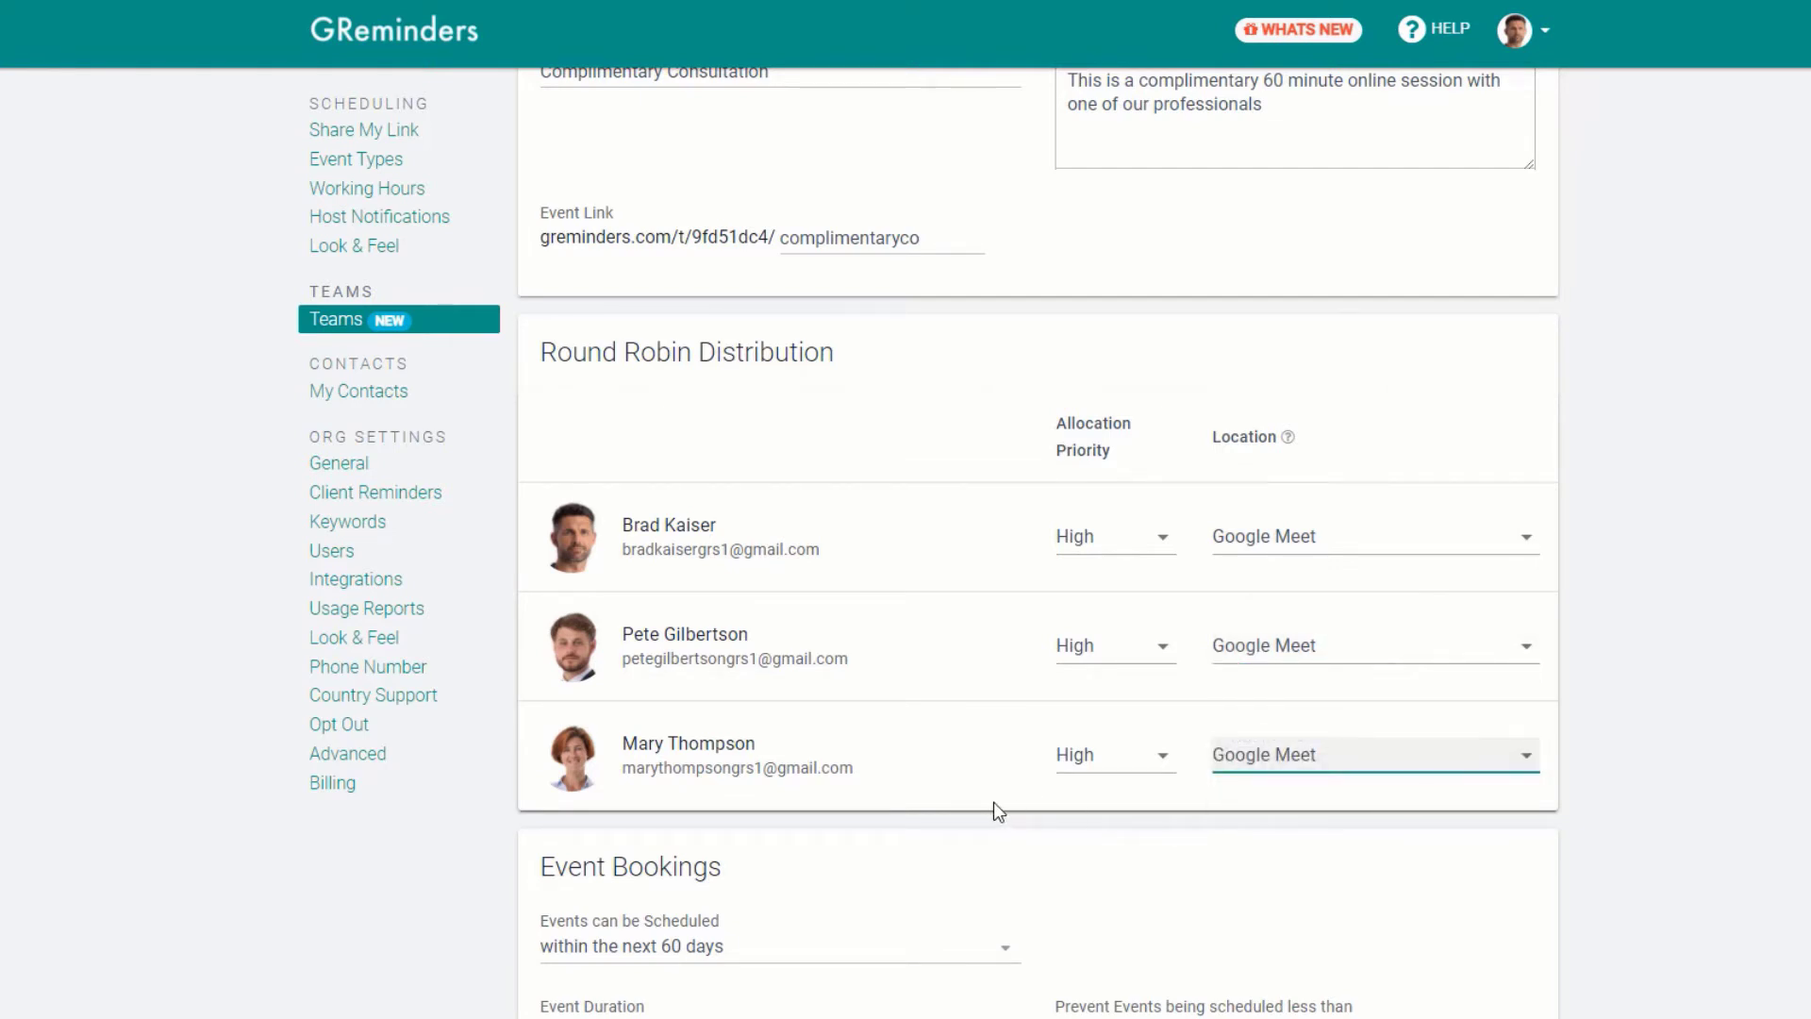
pyautogui.scroll(-2, 995, 807)
# - Change the event duration from 30 to 60 minutes
pyautogui.doubleClick(574, 816)
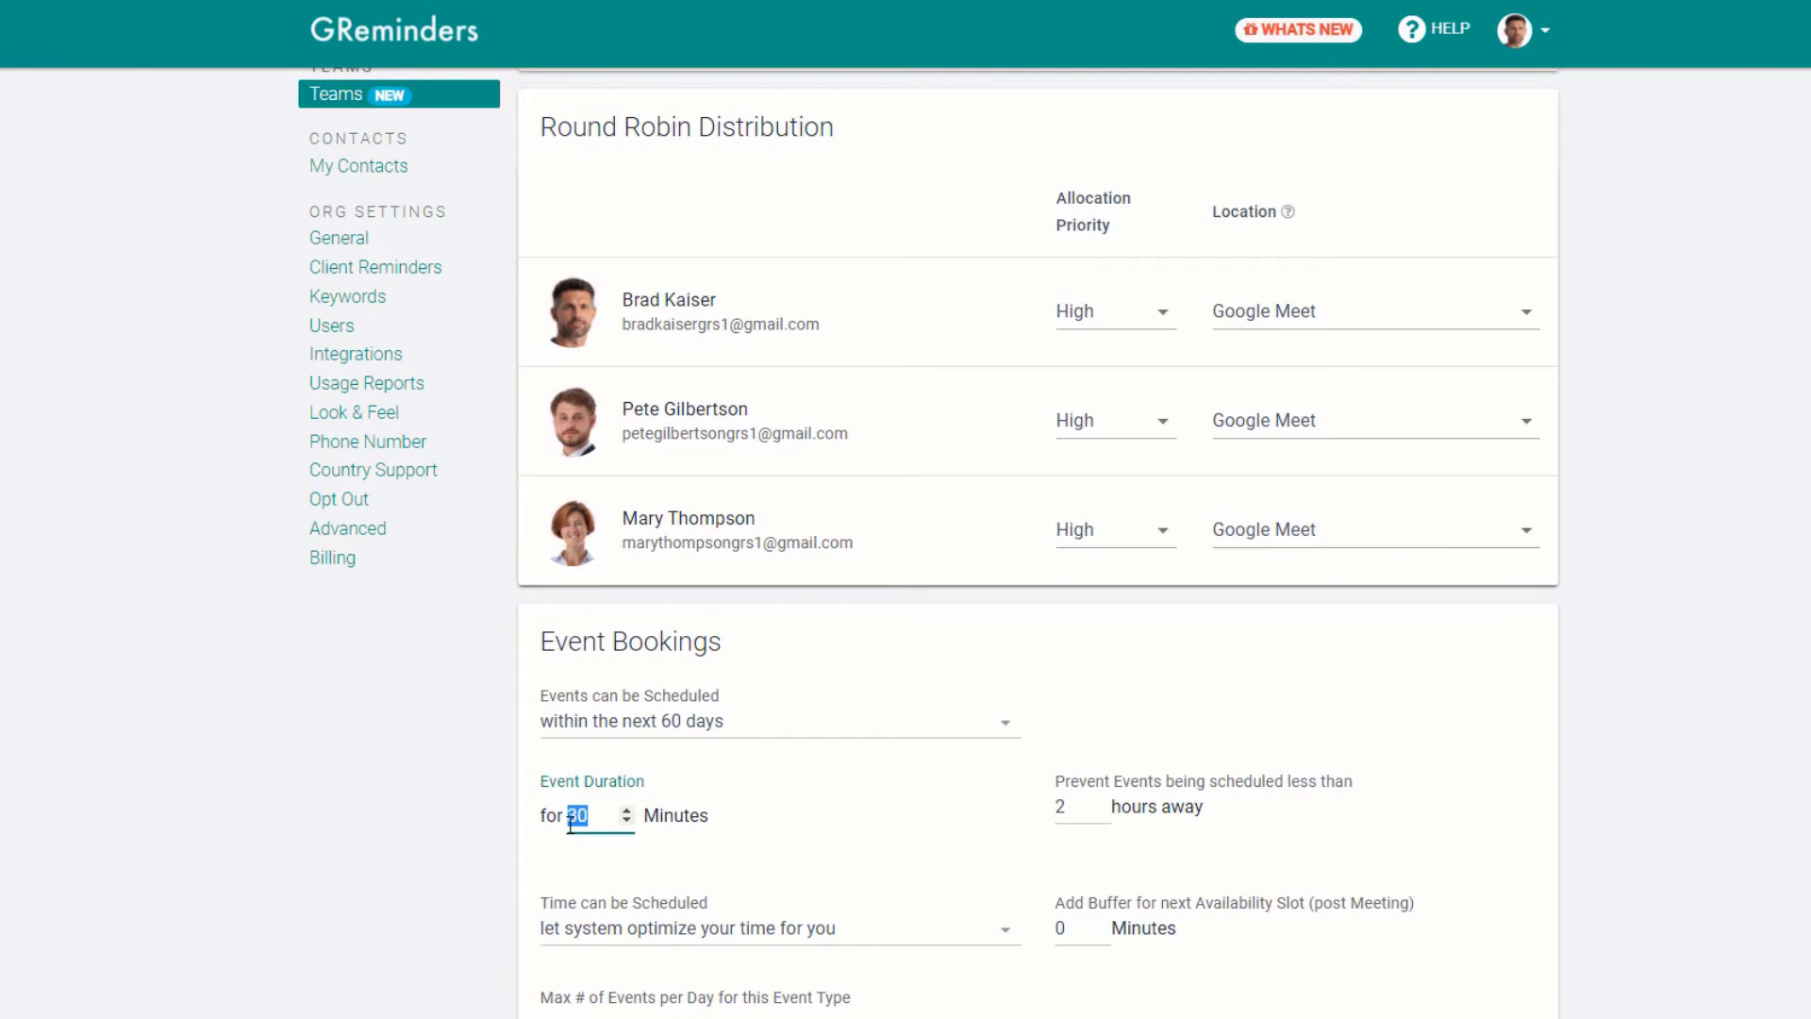
pyautogui.write('60')
pyautogui.click(775, 832)
pyautogui.scroll(-3, 929, 823)
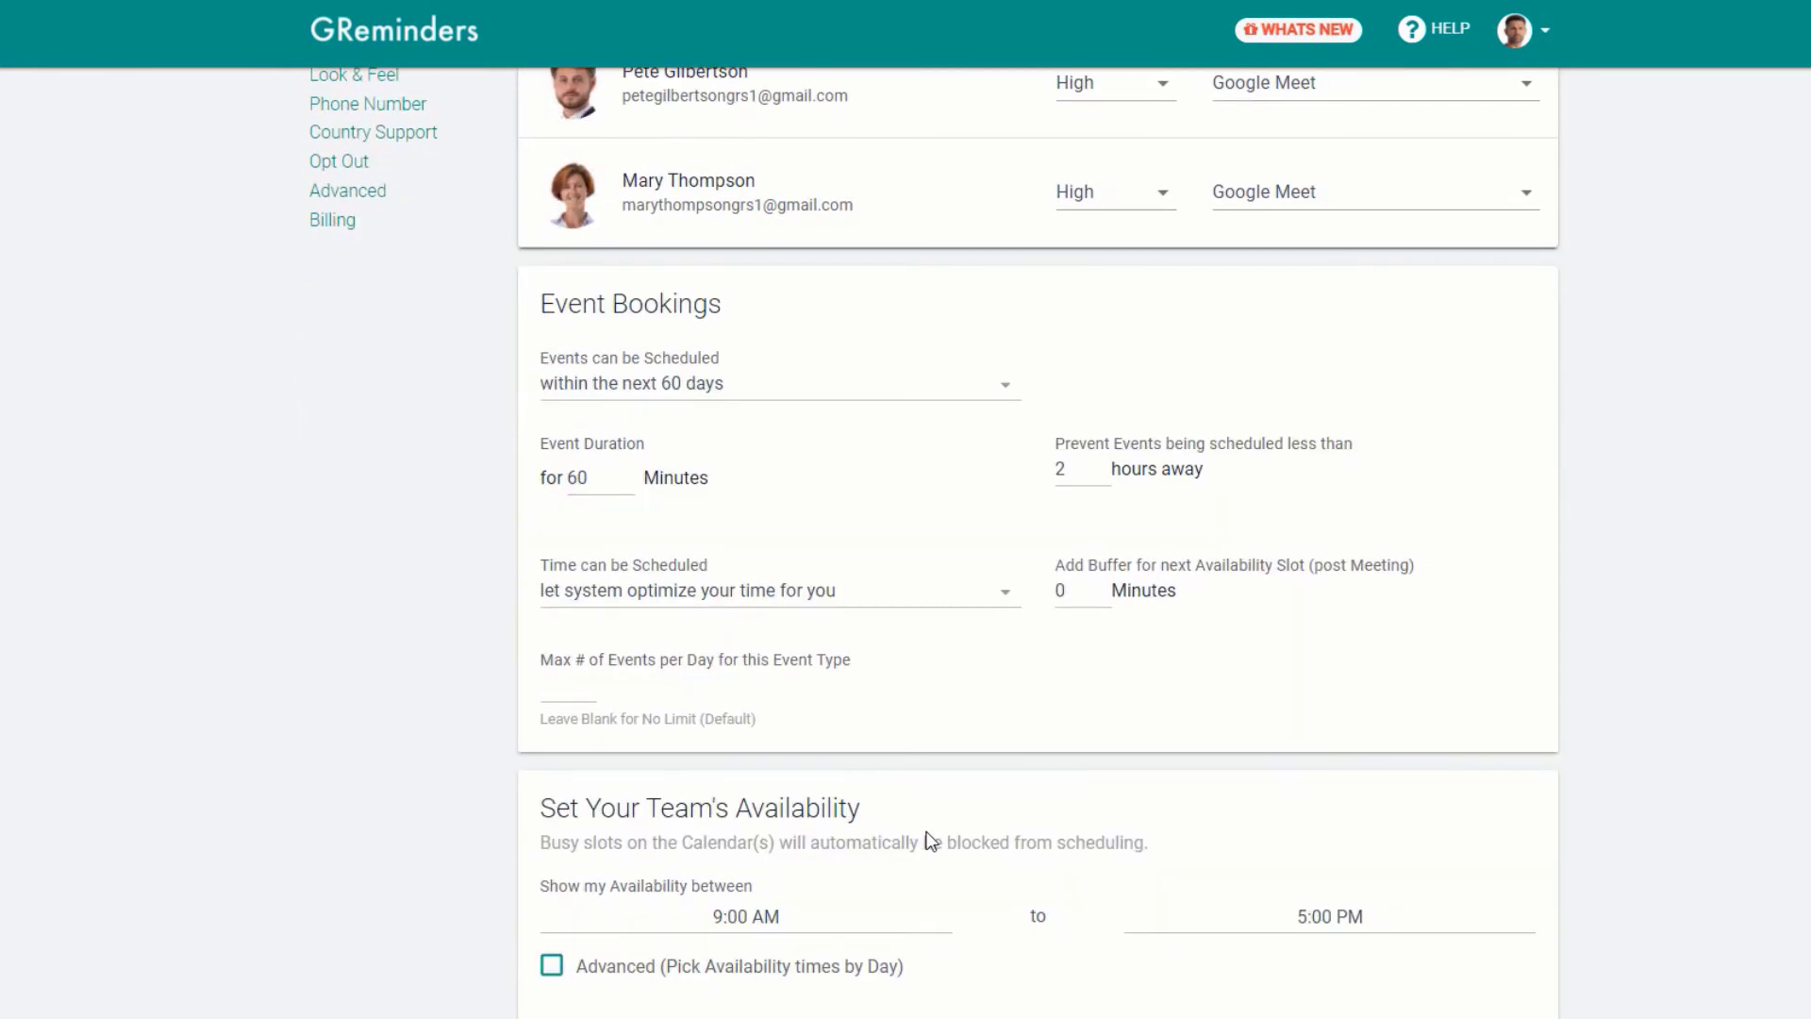
pyautogui.scroll(-8, 929, 839)
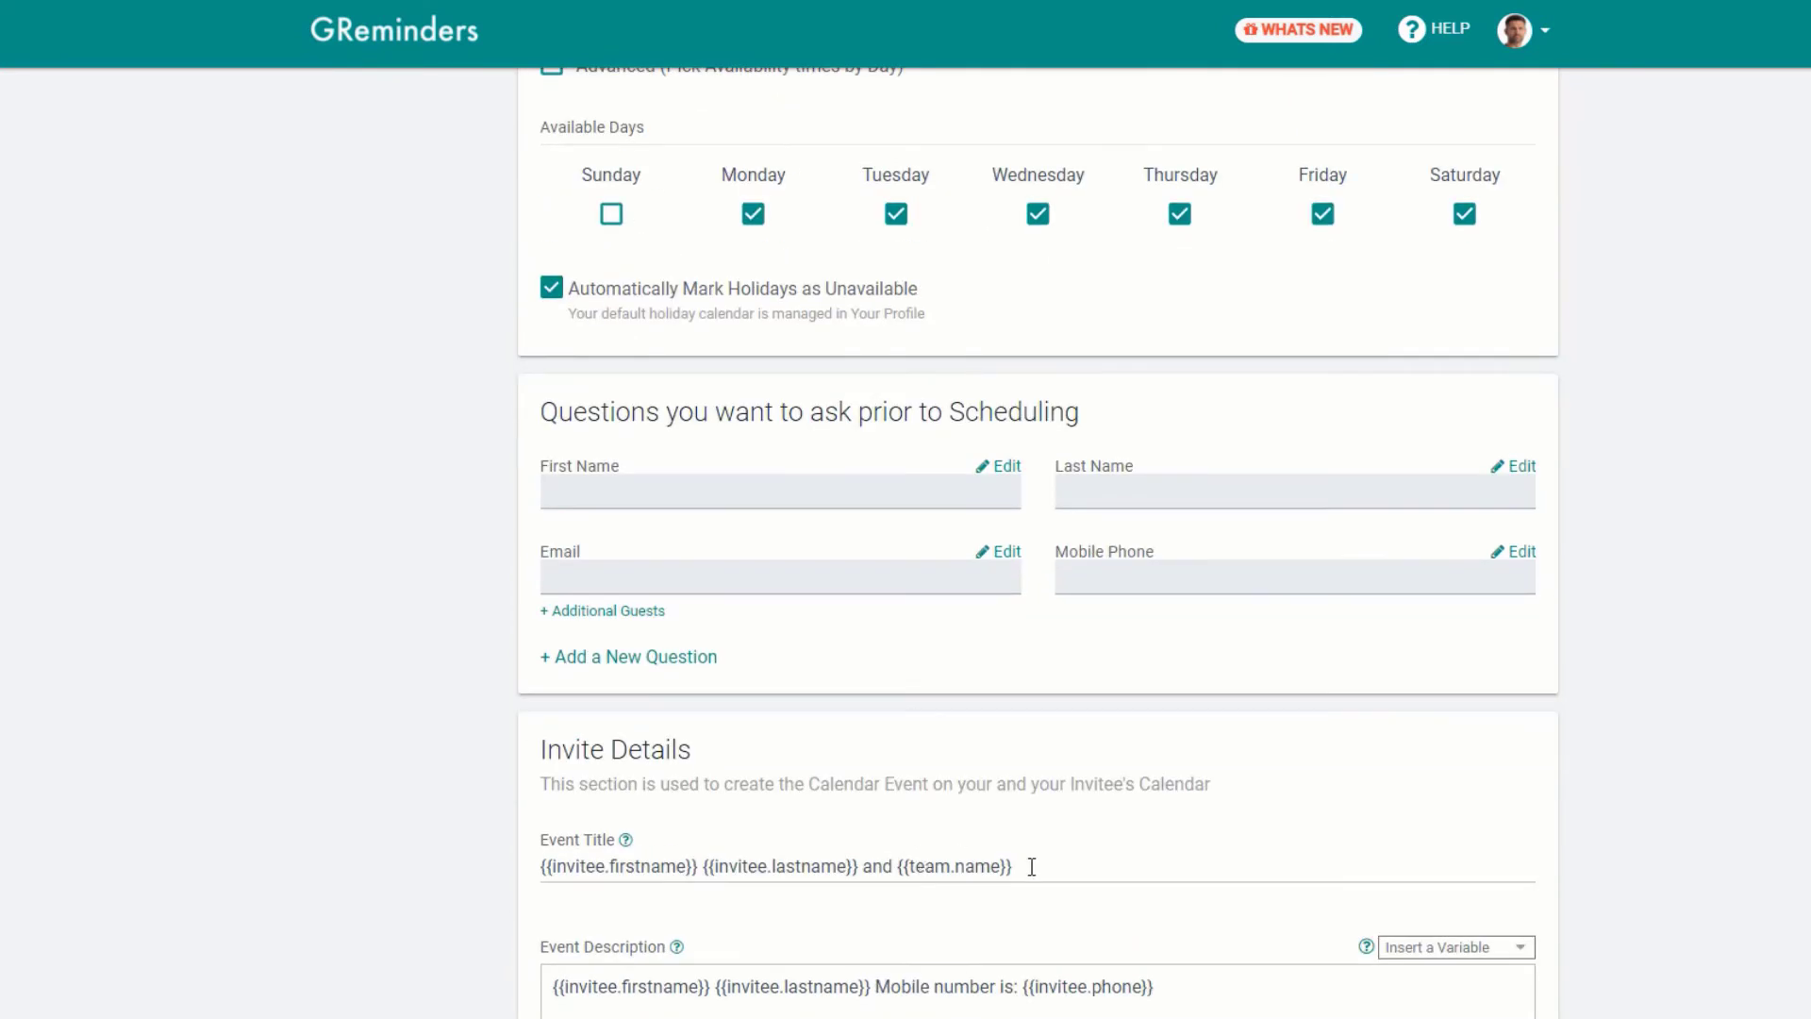
# - Append 'for Complimentary Consultation' to the event title and create the event type
pyautogui.click(1032, 866)
pyautogui.write('for Compl')
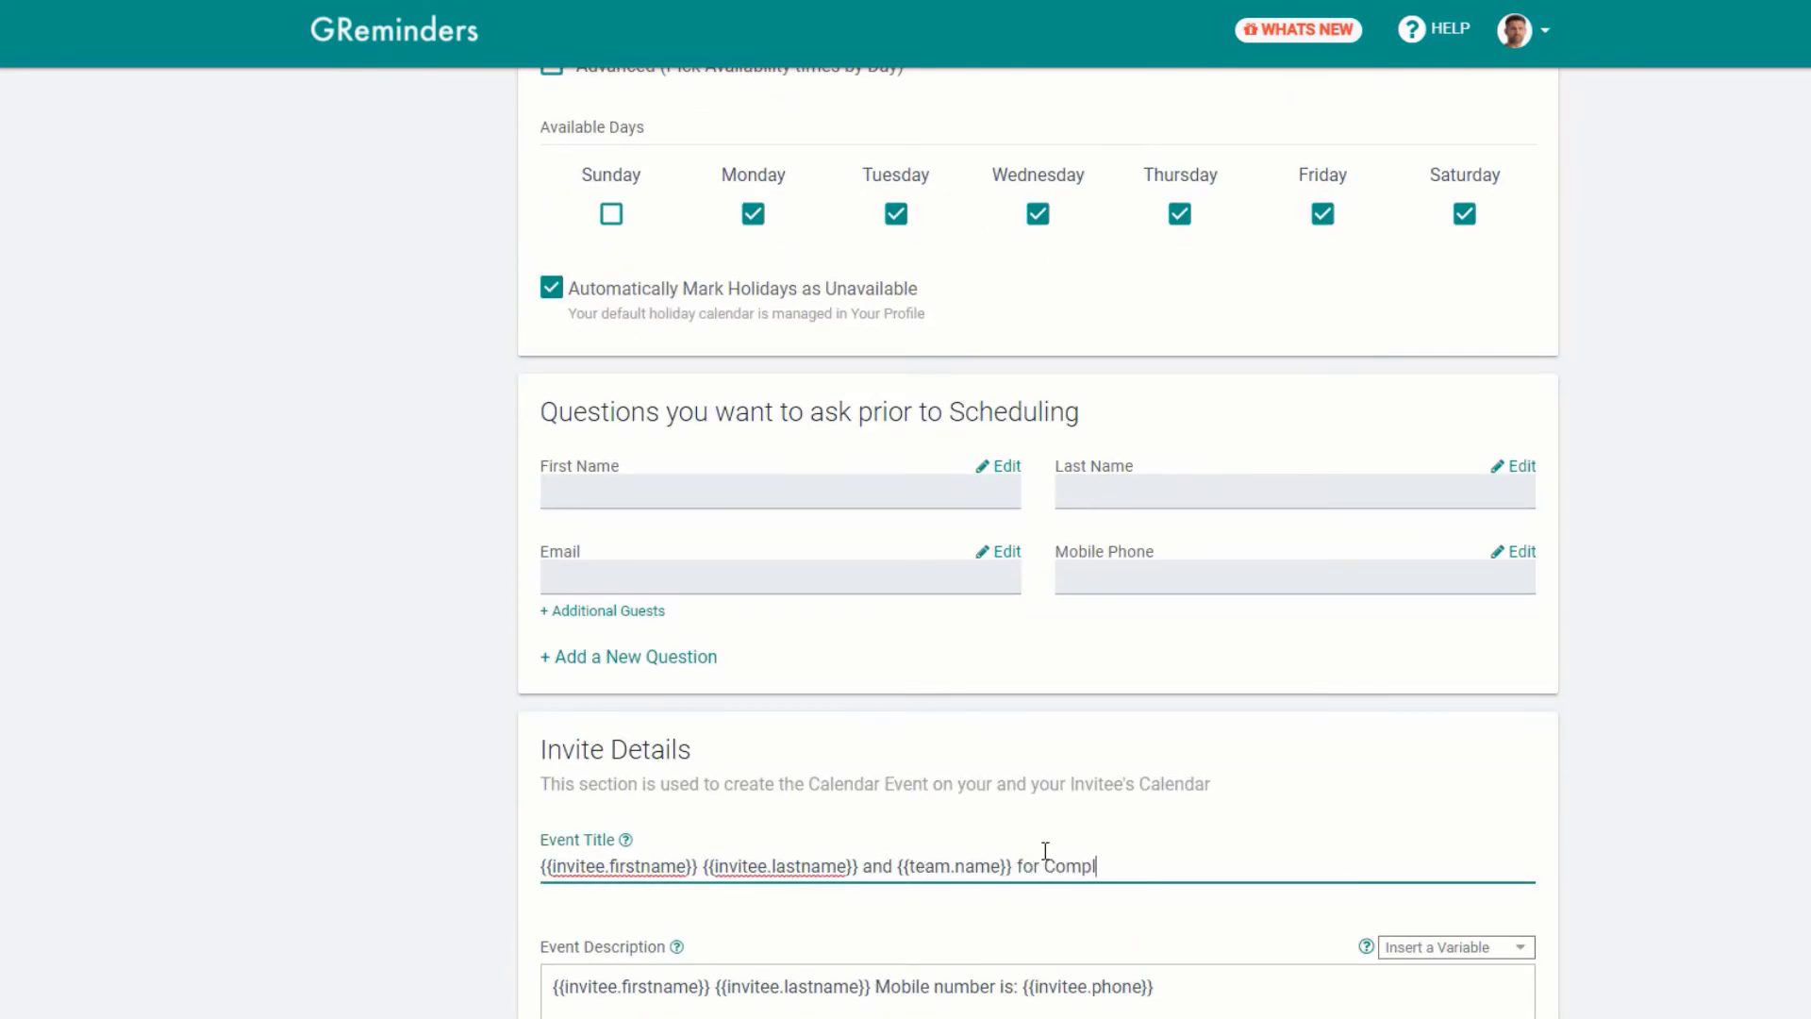
pyautogui.write('imentary Consultation')
pyautogui.scroll(-2, 1056, 890)
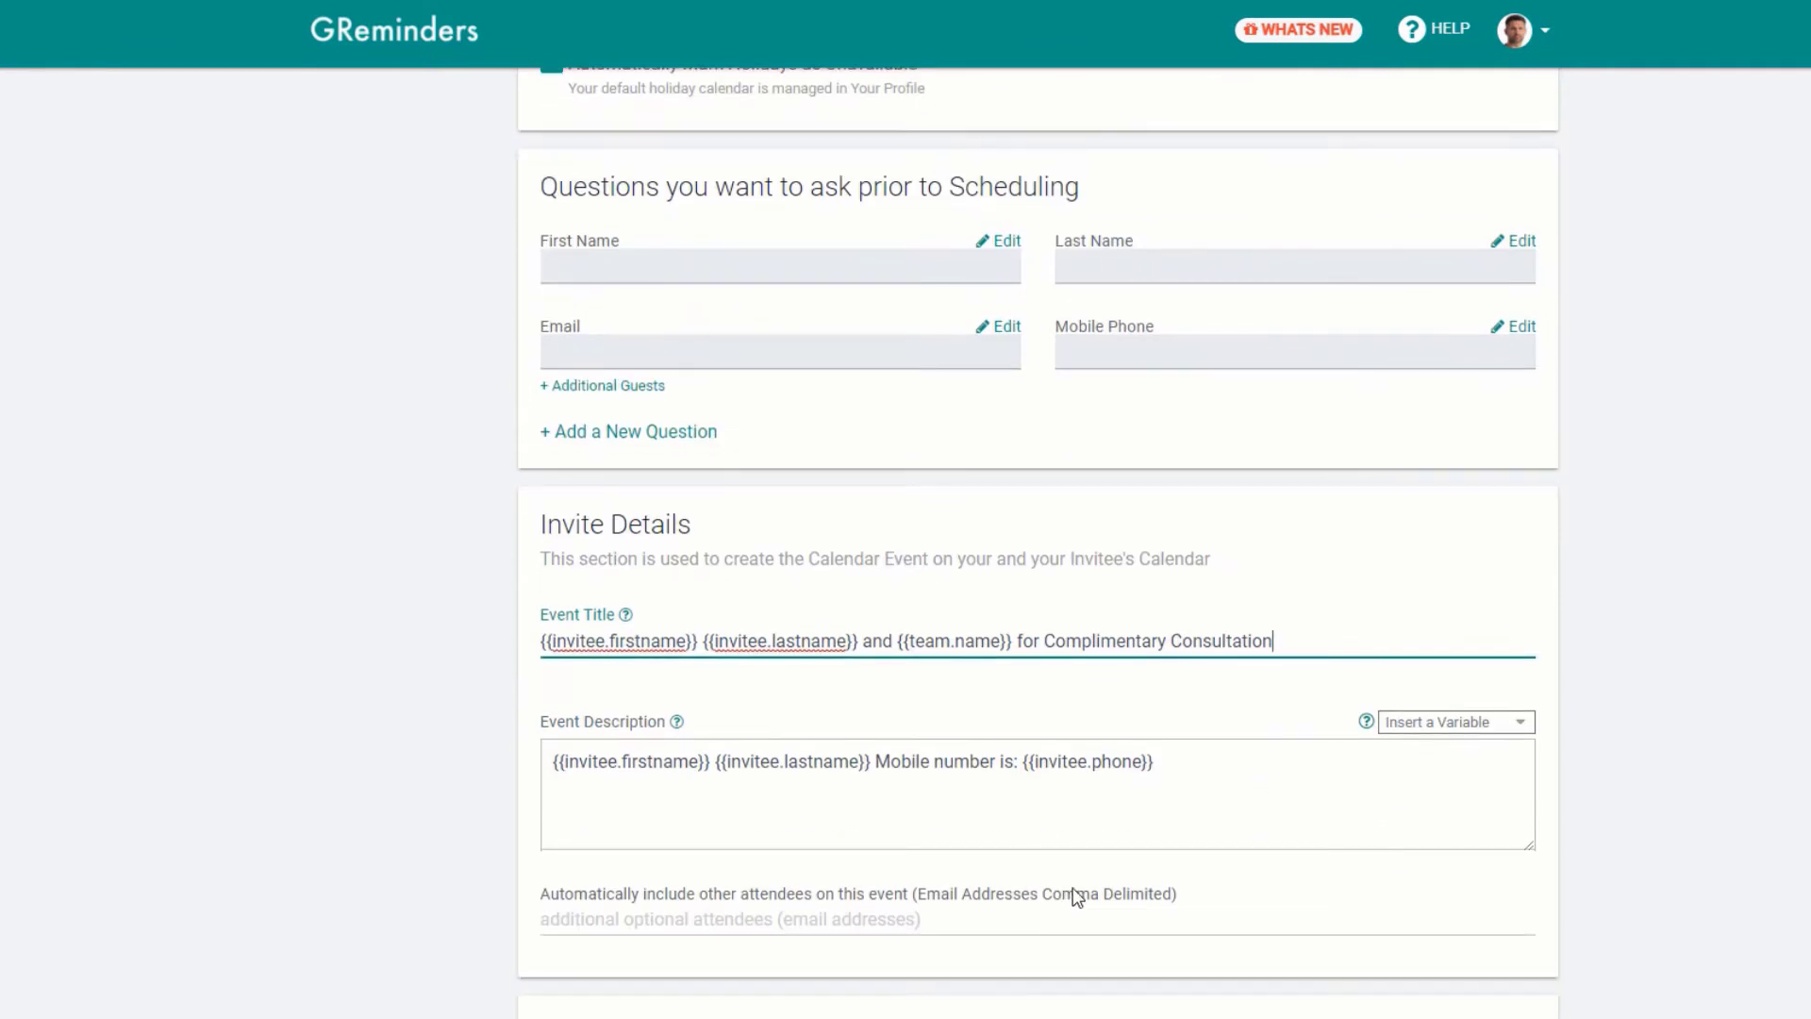
pyautogui.scroll(-4, 1071, 908)
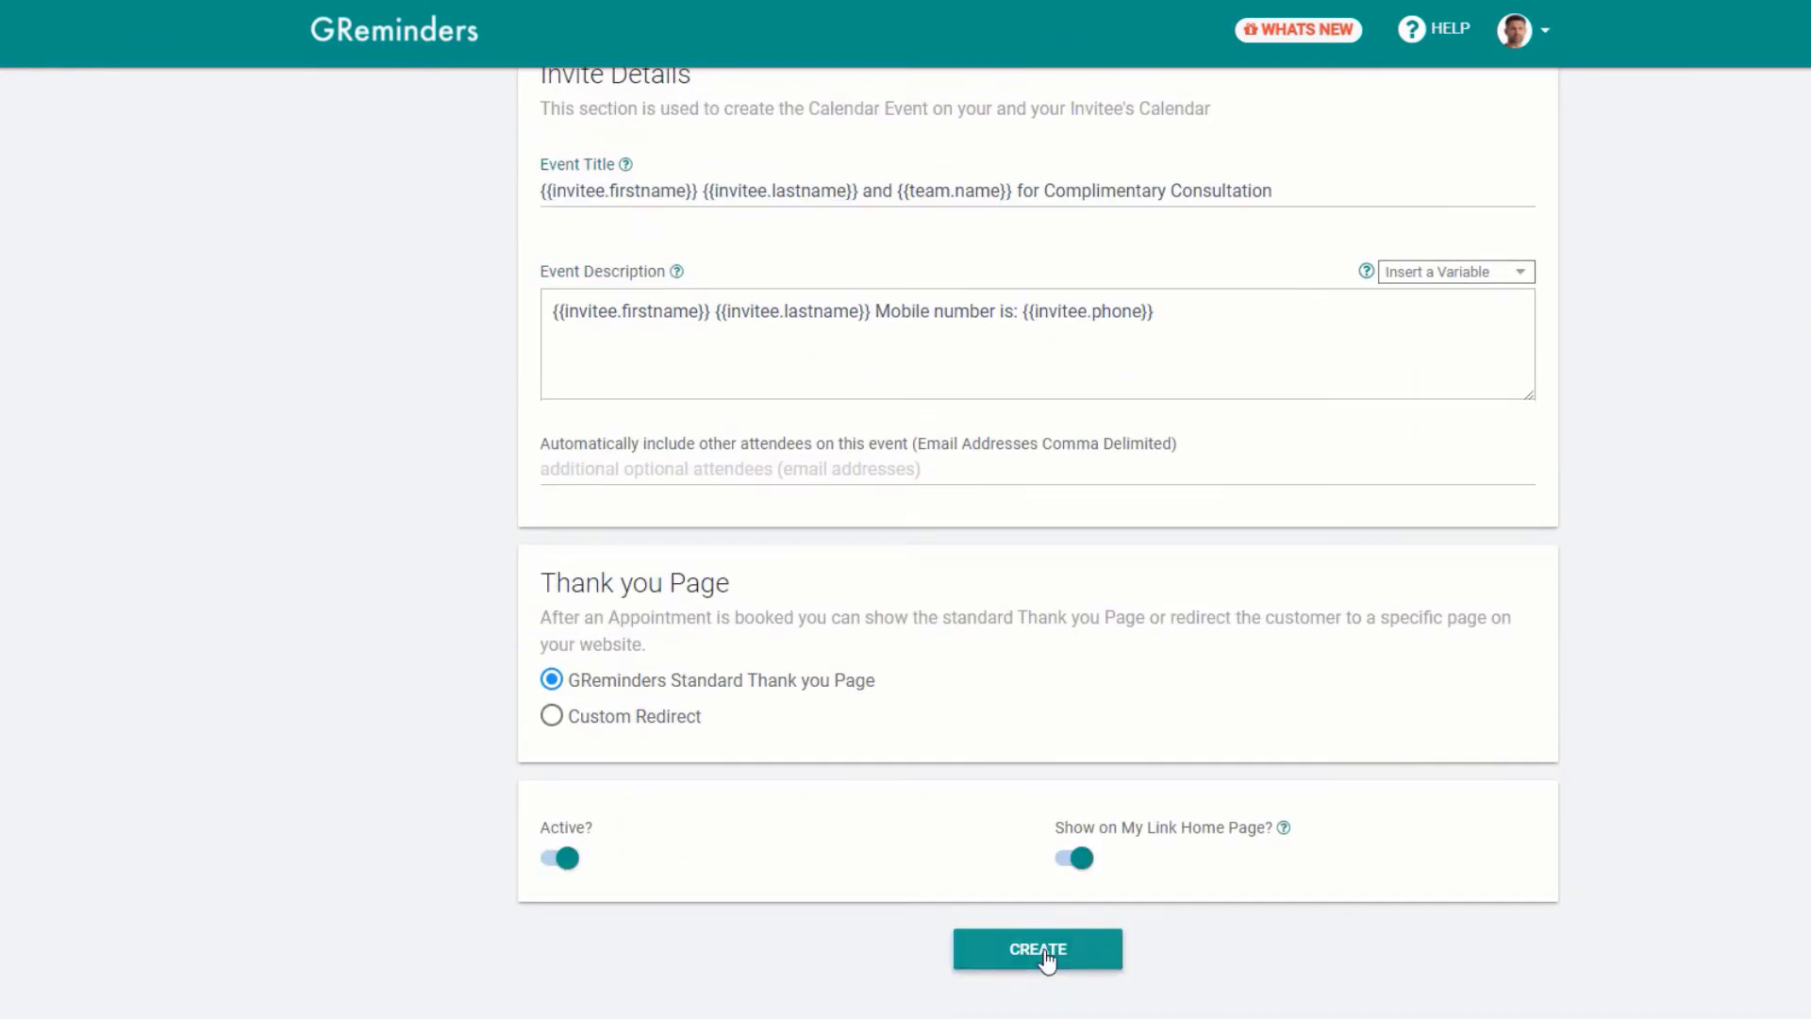
pyautogui.click(1043, 950)
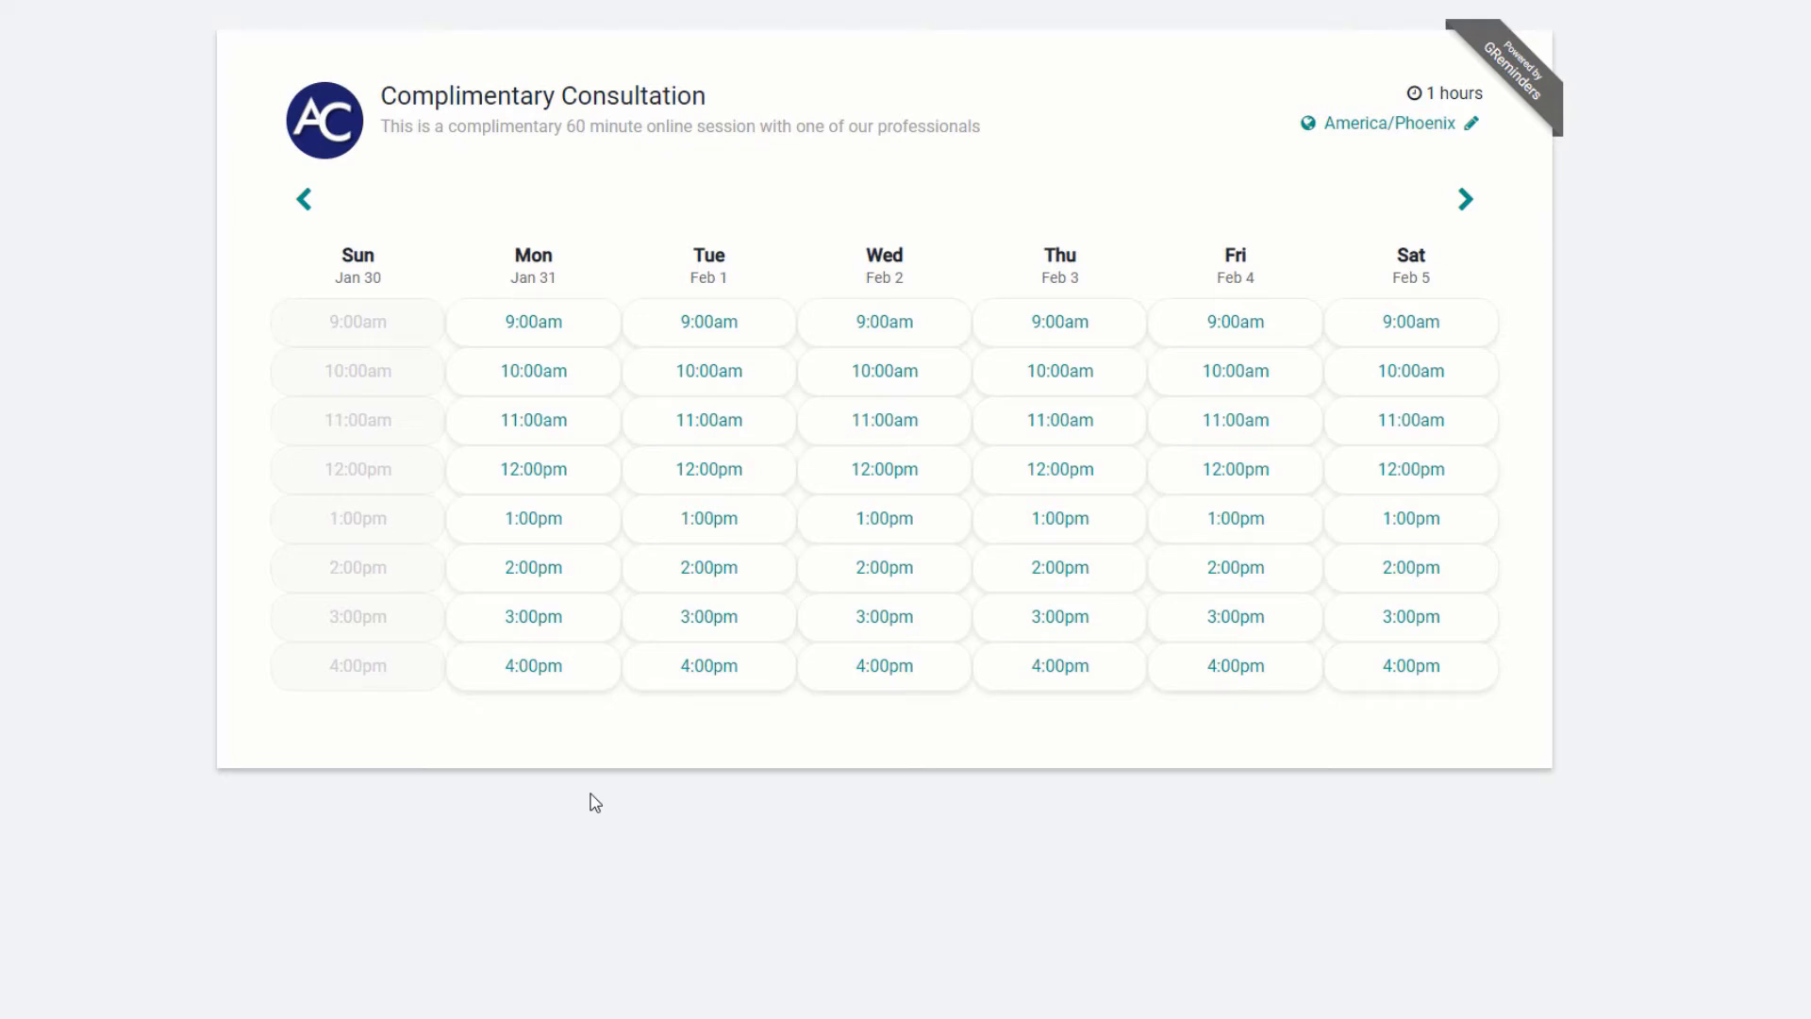
# - Compare two team members' Google Calendars for the Wednesday 2–3pm slot
pyautogui.click(575, 16)
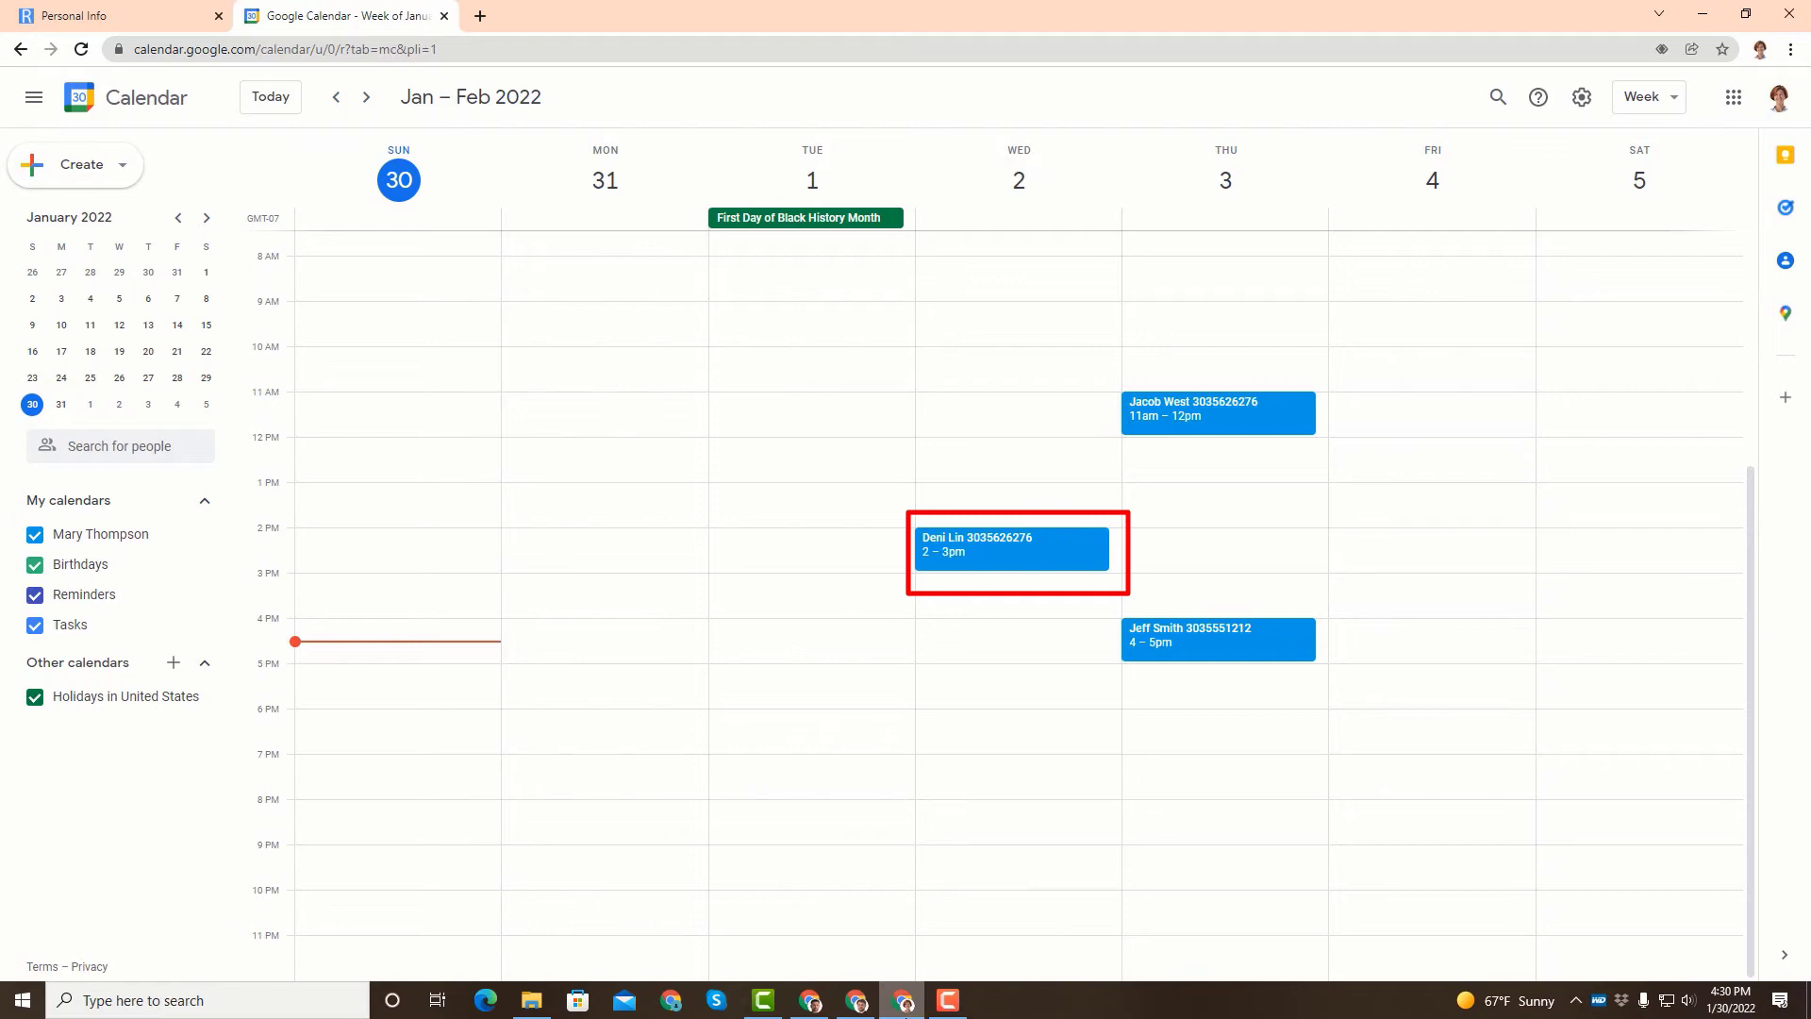
pyautogui.click(856, 1000)
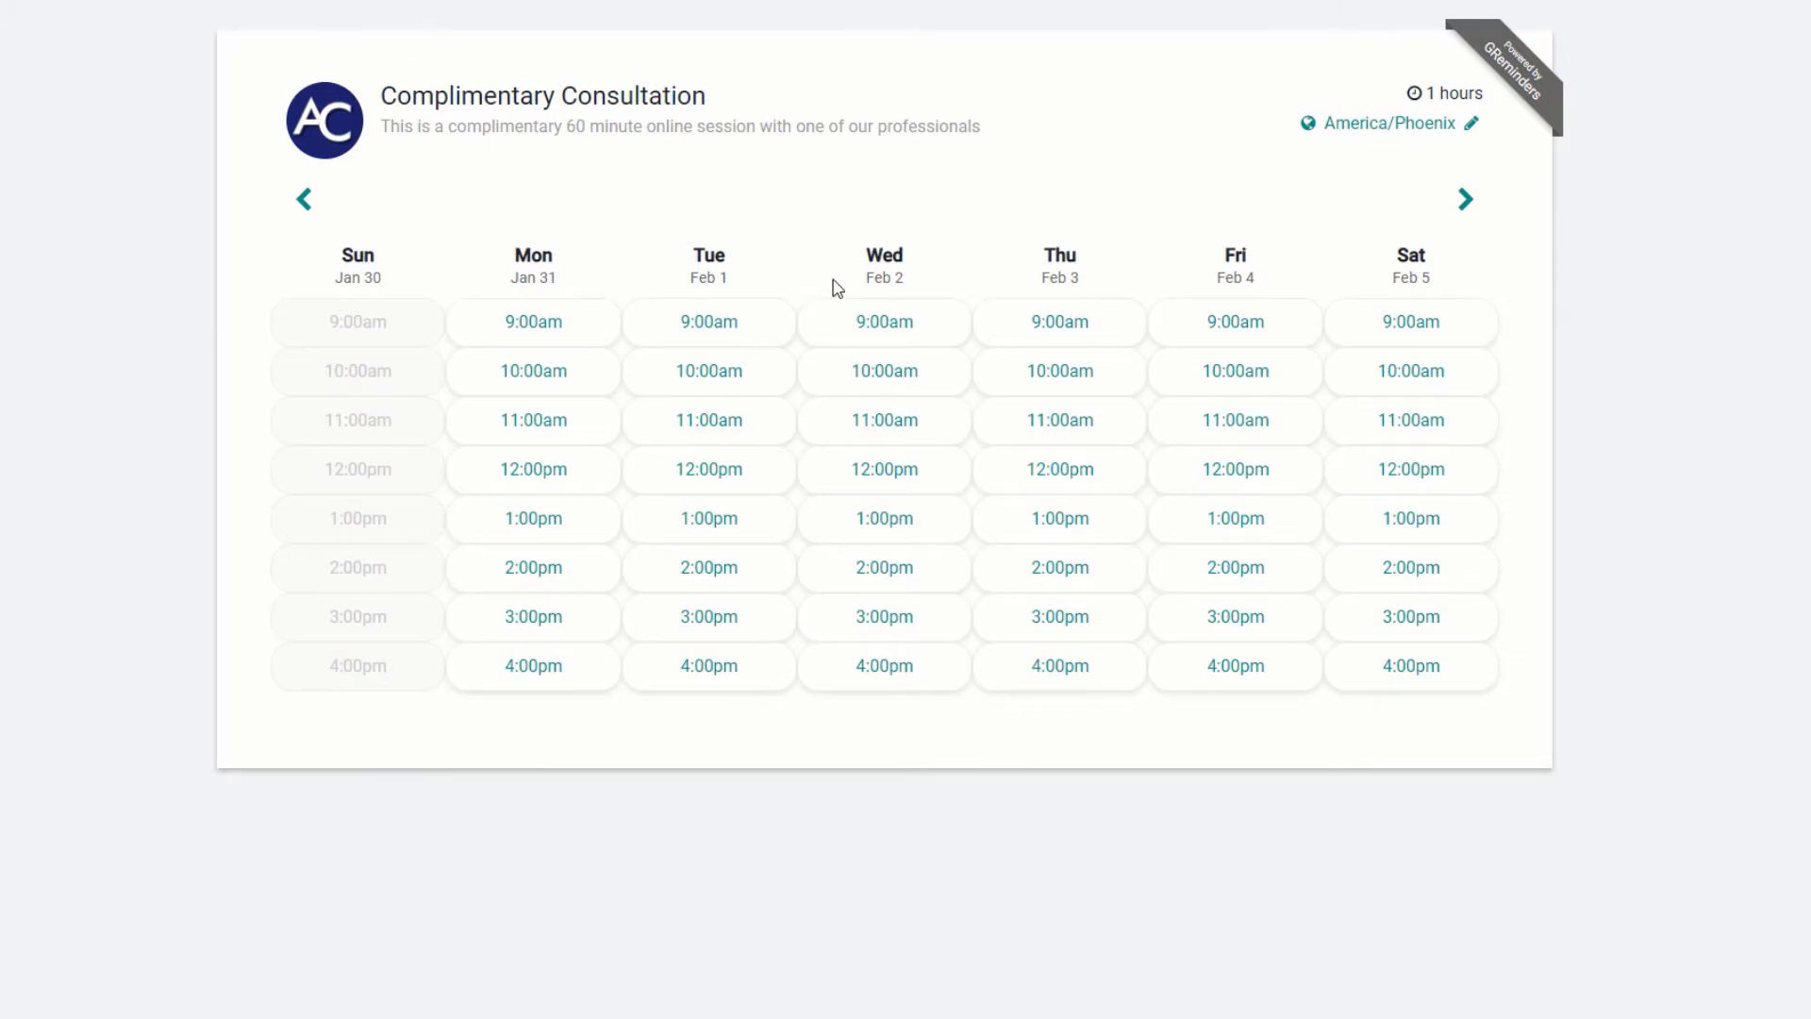
# - Book the Wednesday February 2, 2:00pm slot using autofilled client details
pyautogui.click(875, 569)
pyautogui.press('Down')
pyautogui.press('Return')
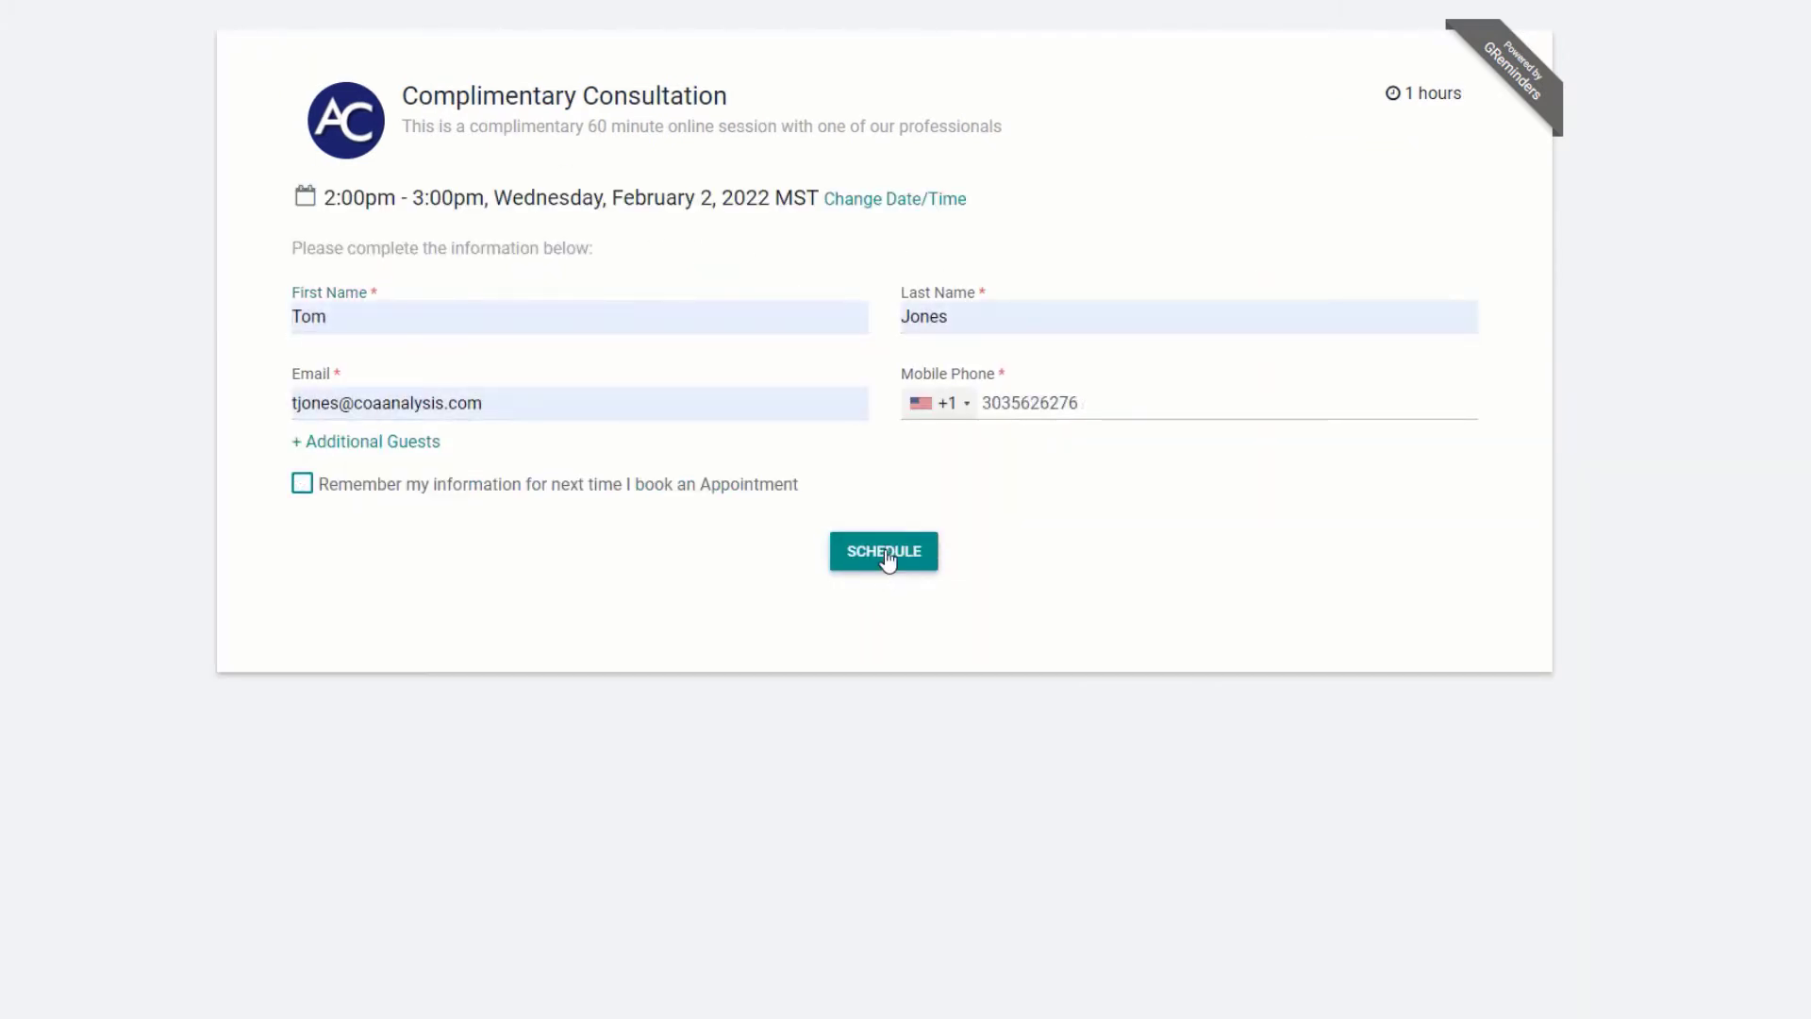
pyautogui.click(887, 558)
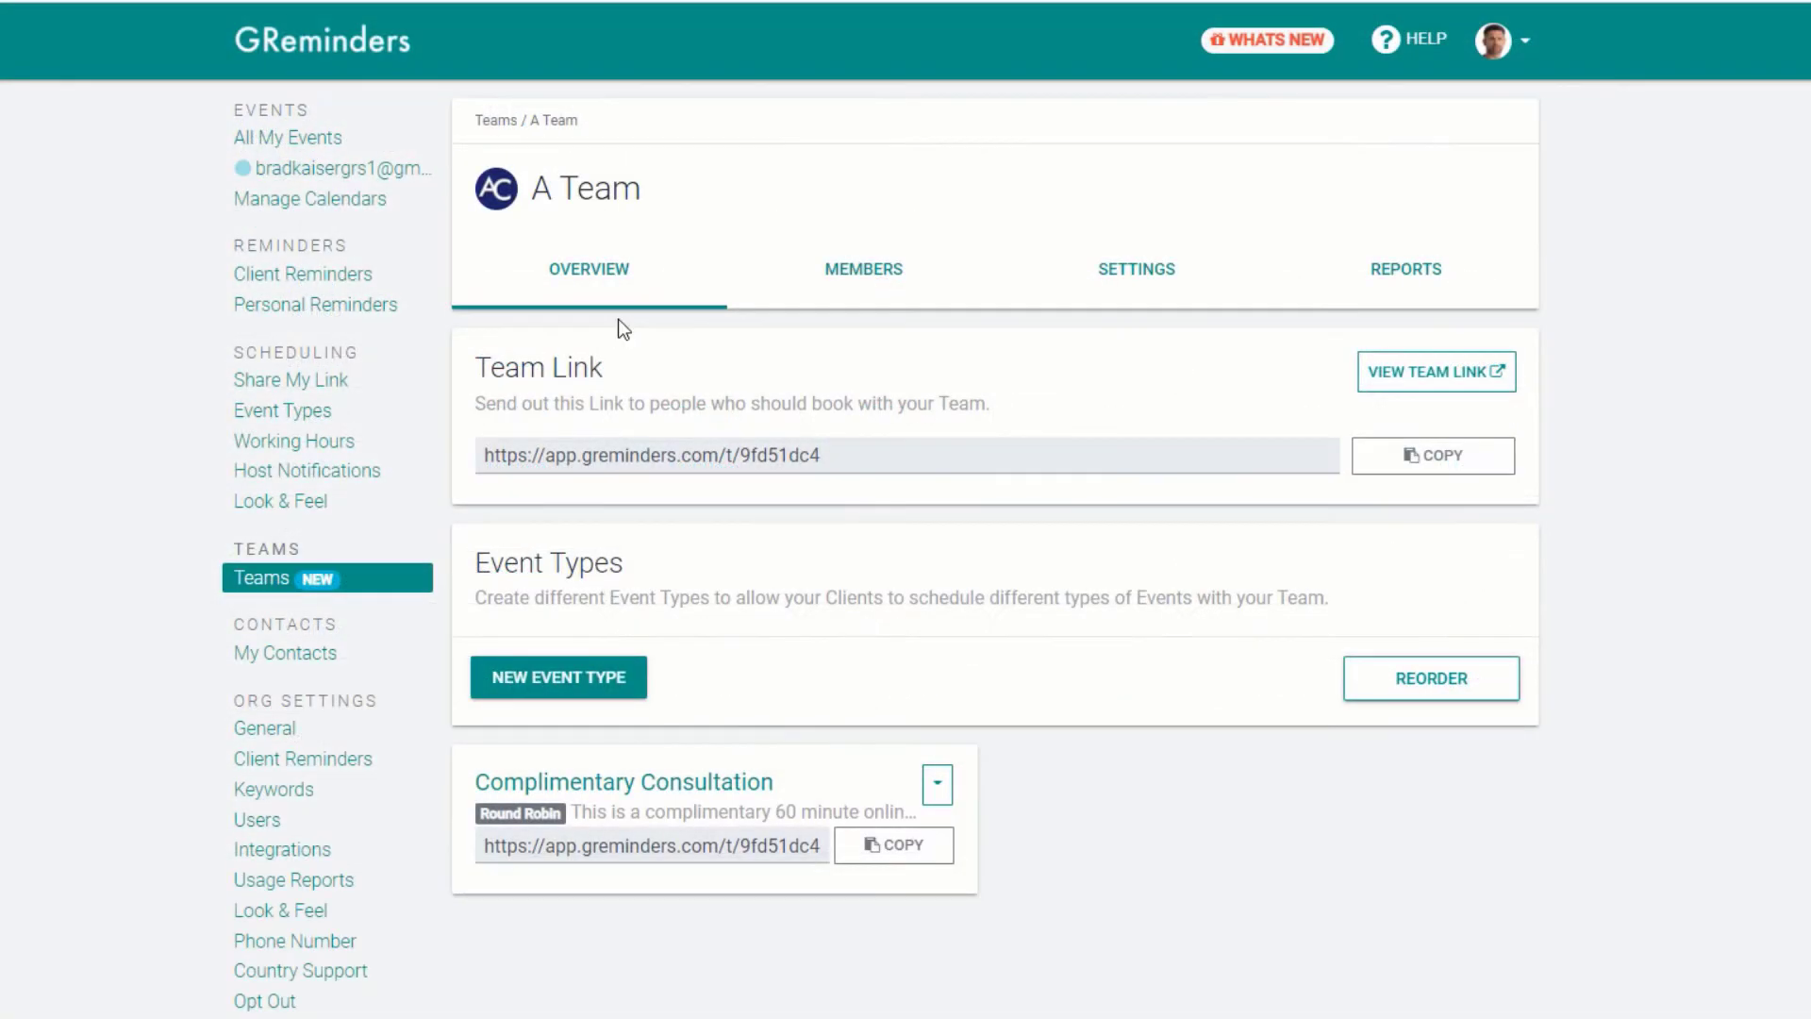
# - Check the team's booking log, then open Complimentary Consultation for editing
pyautogui.click(1406, 273)
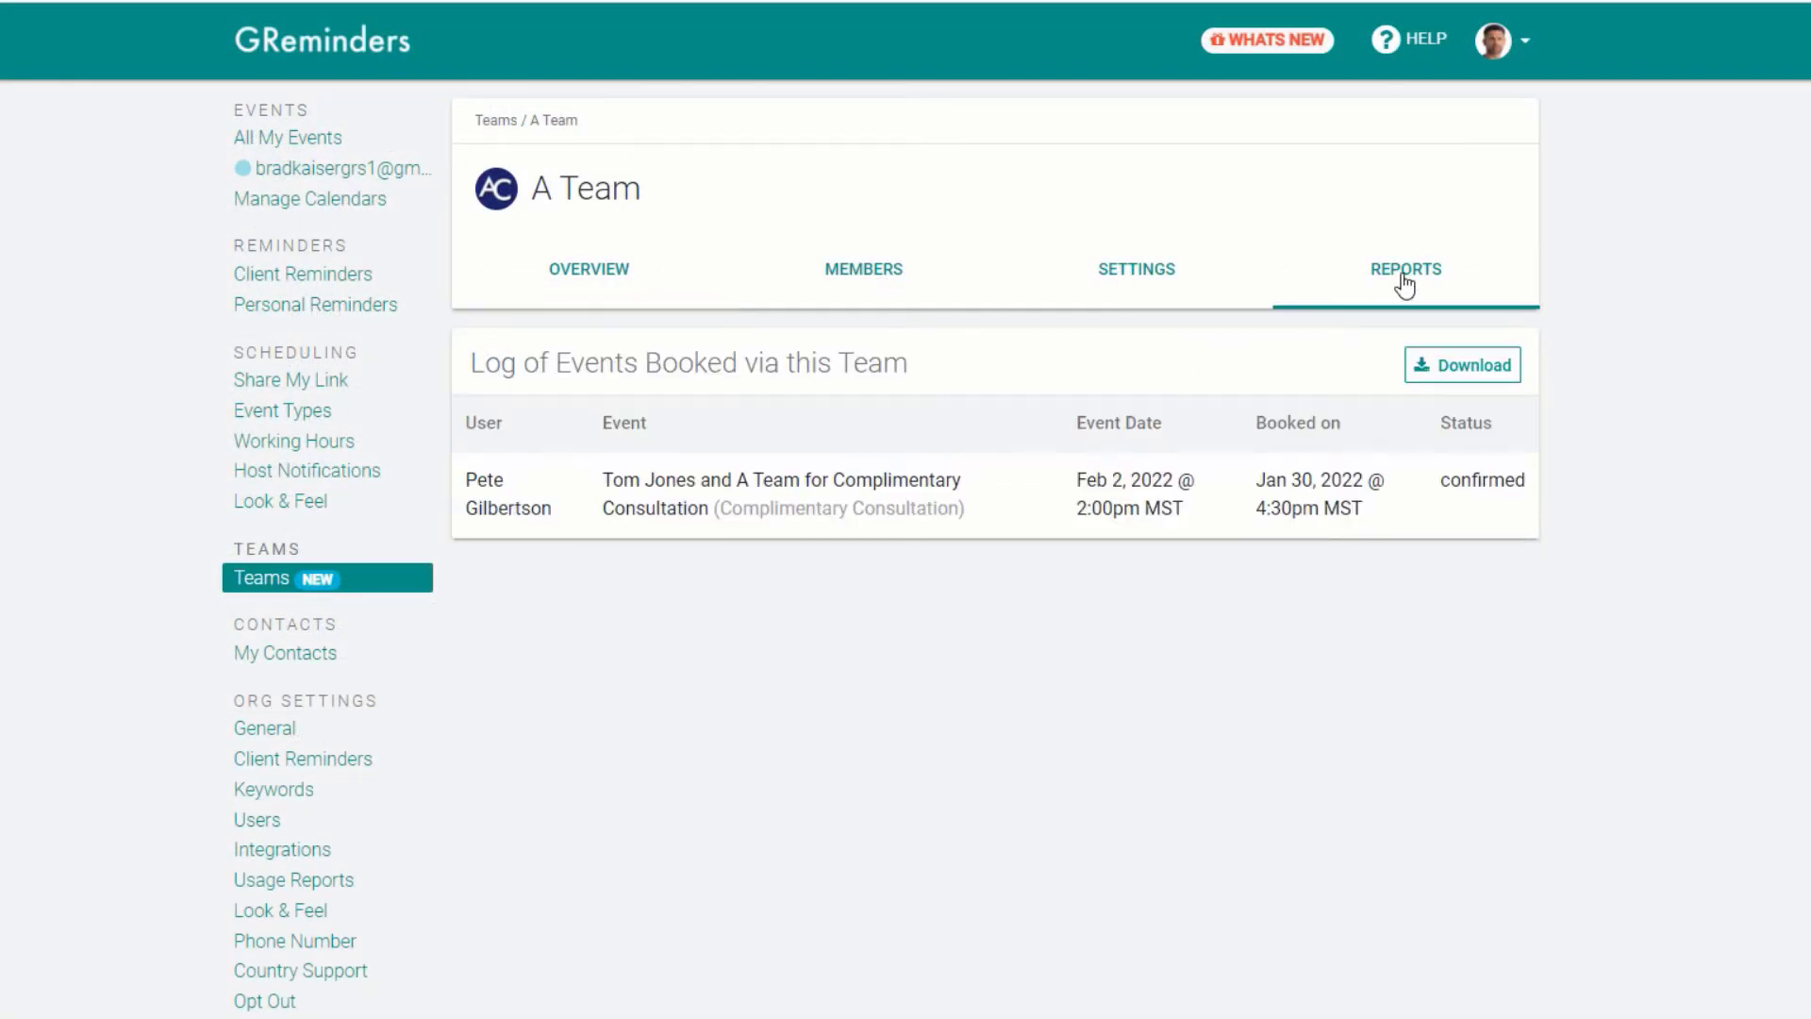
pyautogui.click(580, 273)
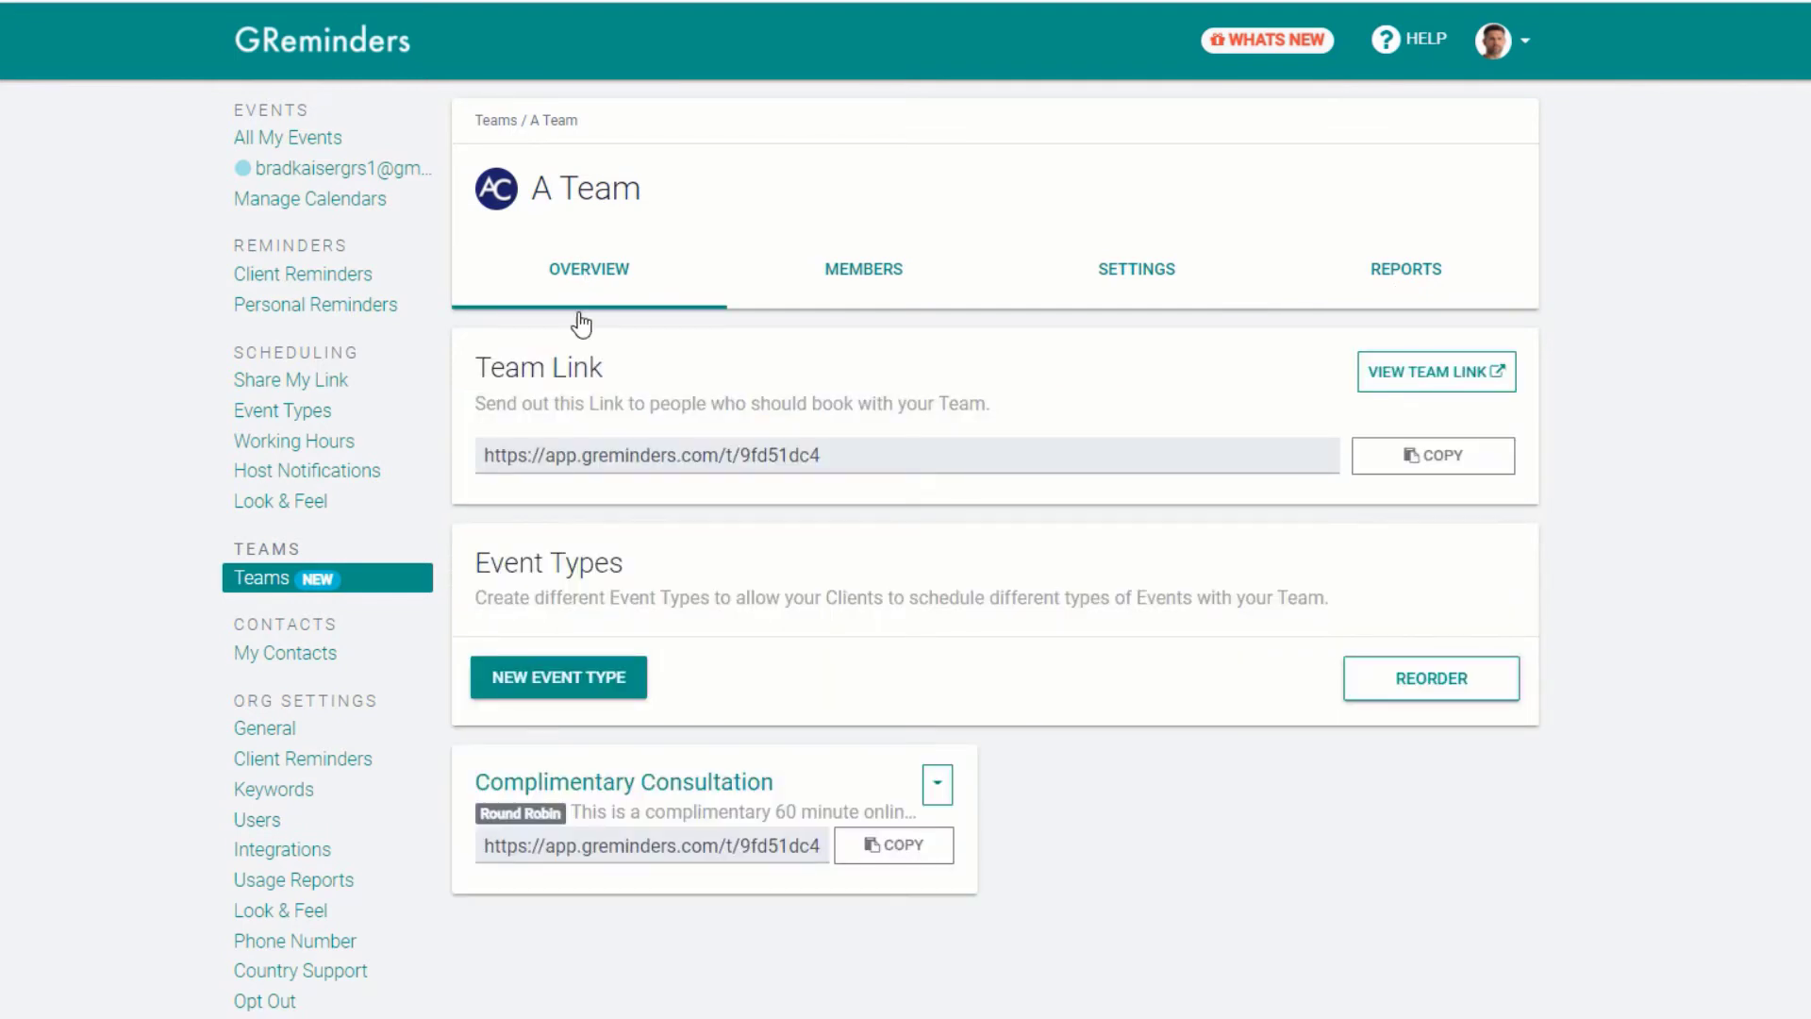
pyautogui.click(625, 797)
pyautogui.scroll(-2, 830, 849)
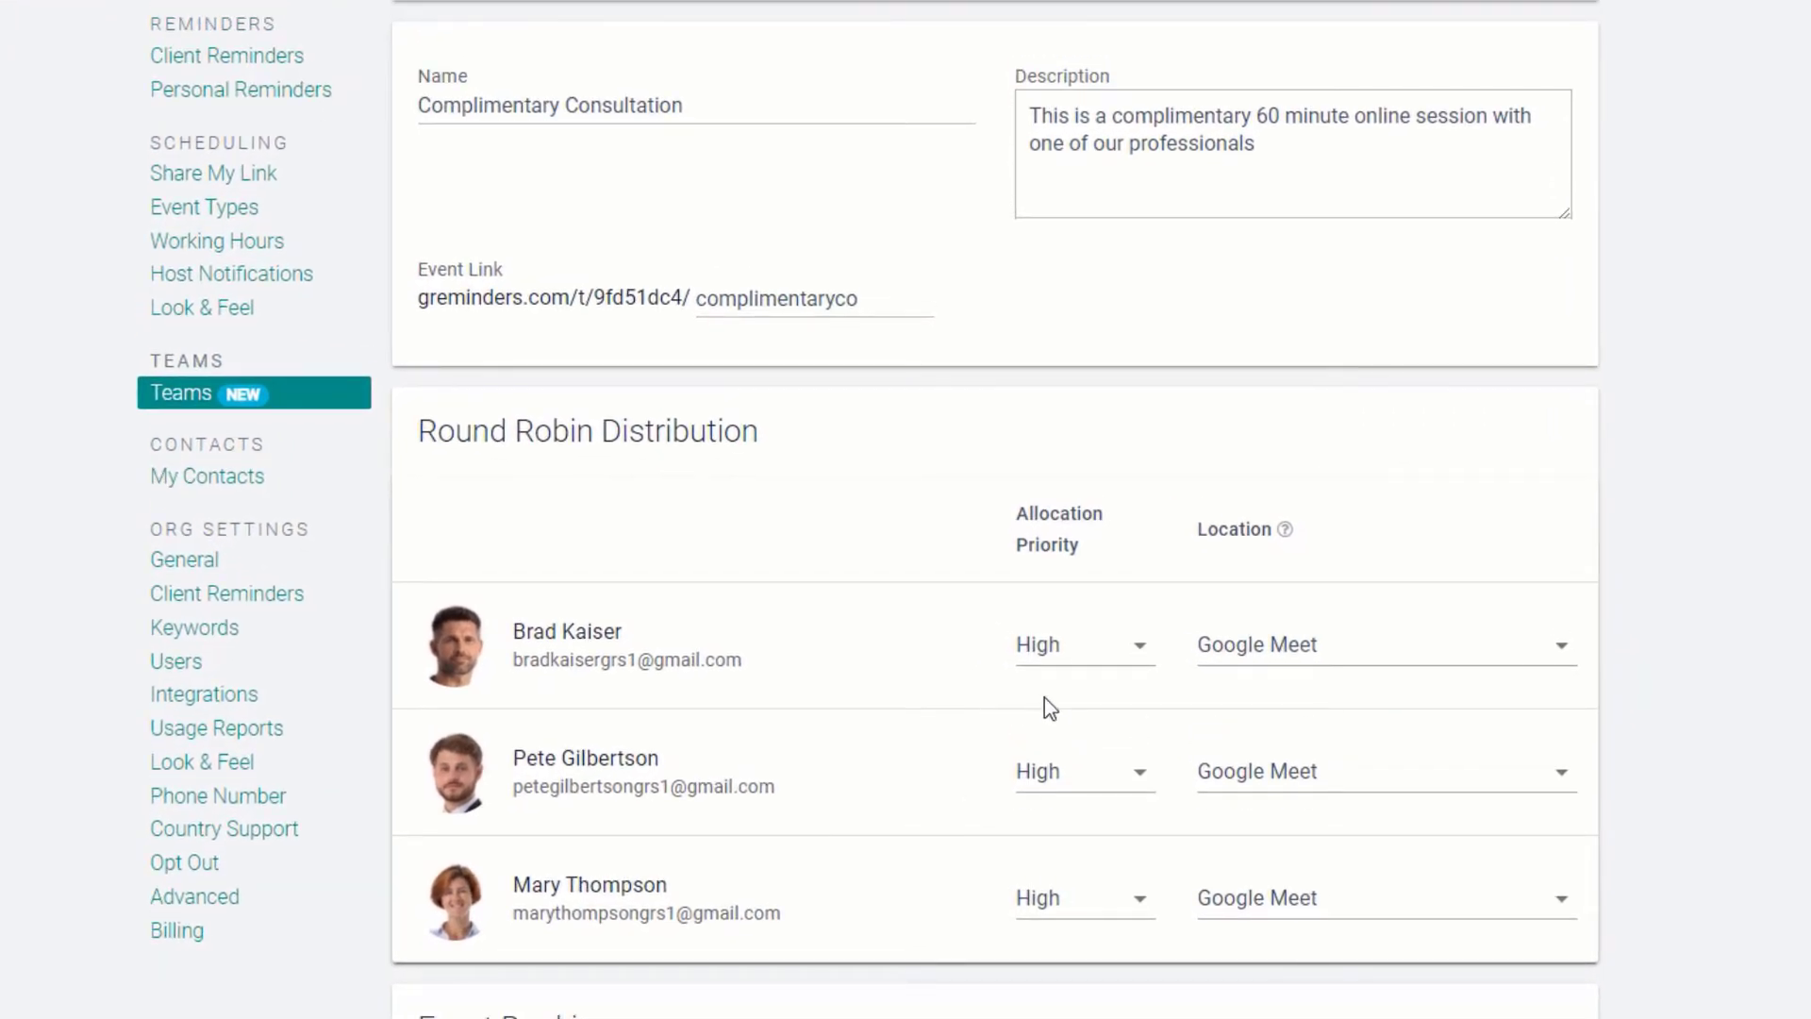
# - Set the second member's allocation priority to Medium and the third to Low, then save
pyautogui.click(1138, 779)
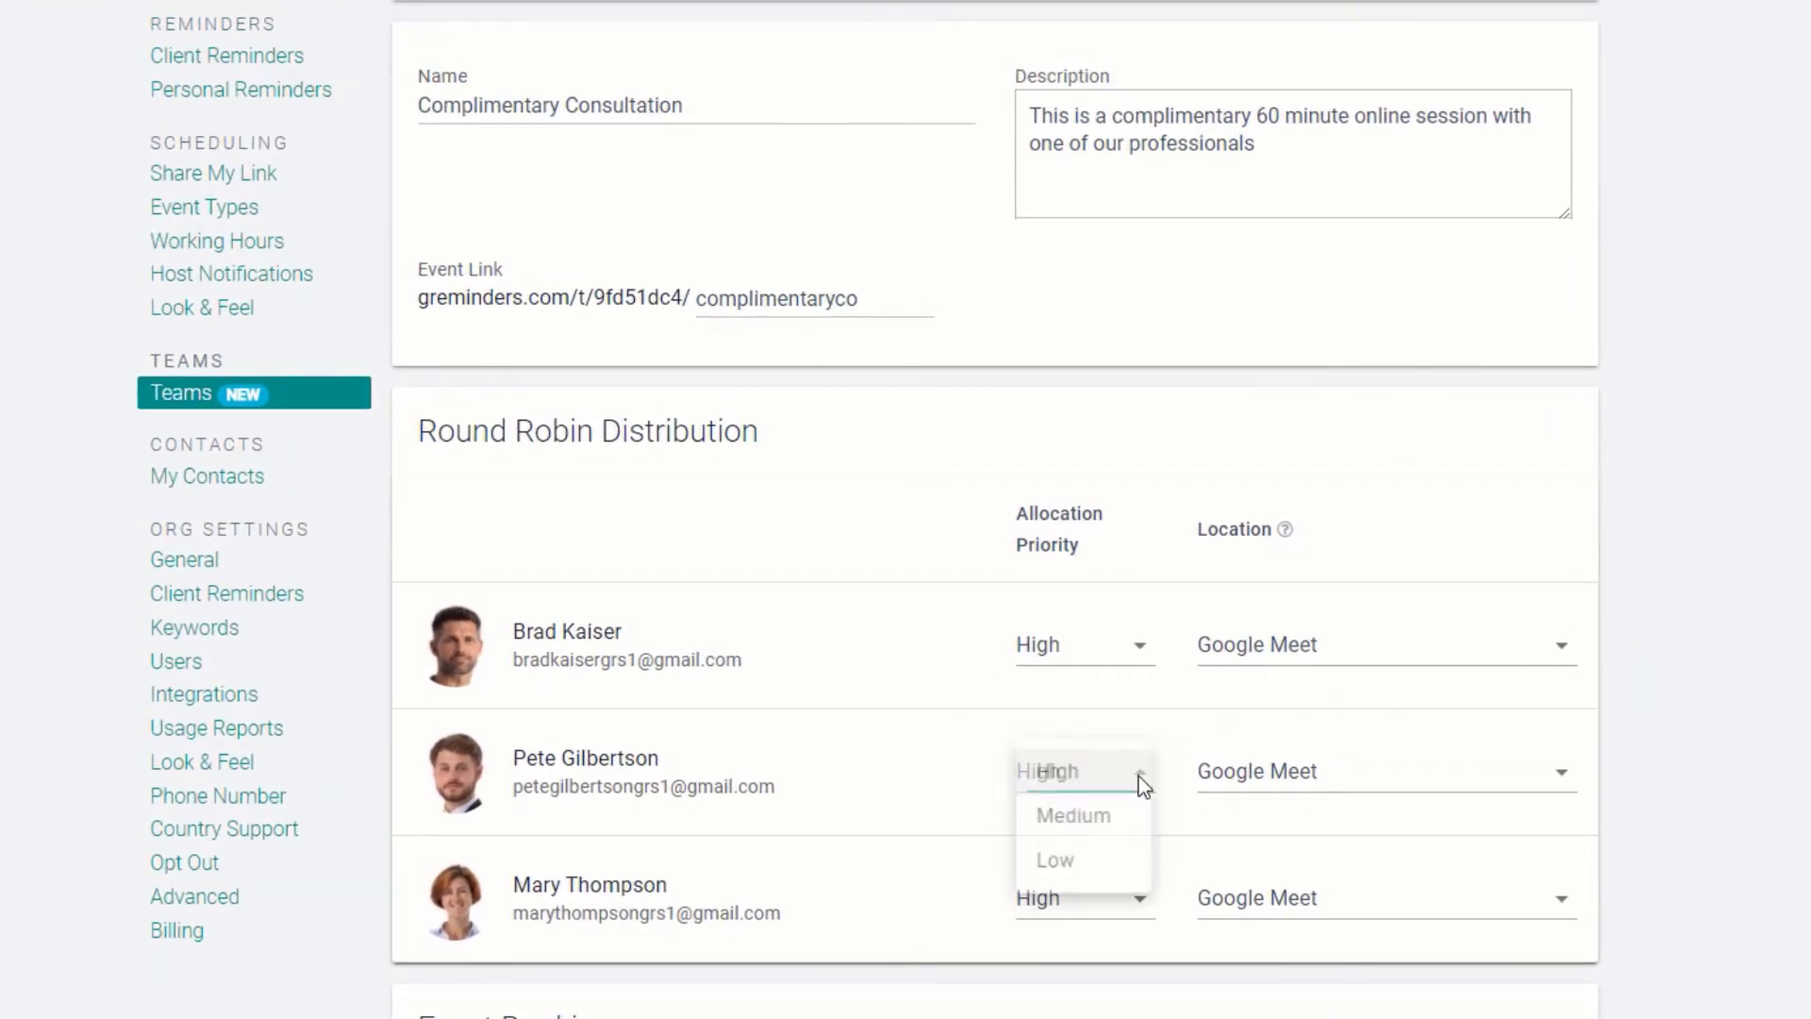
pyautogui.click(1103, 826)
pyautogui.click(1139, 907)
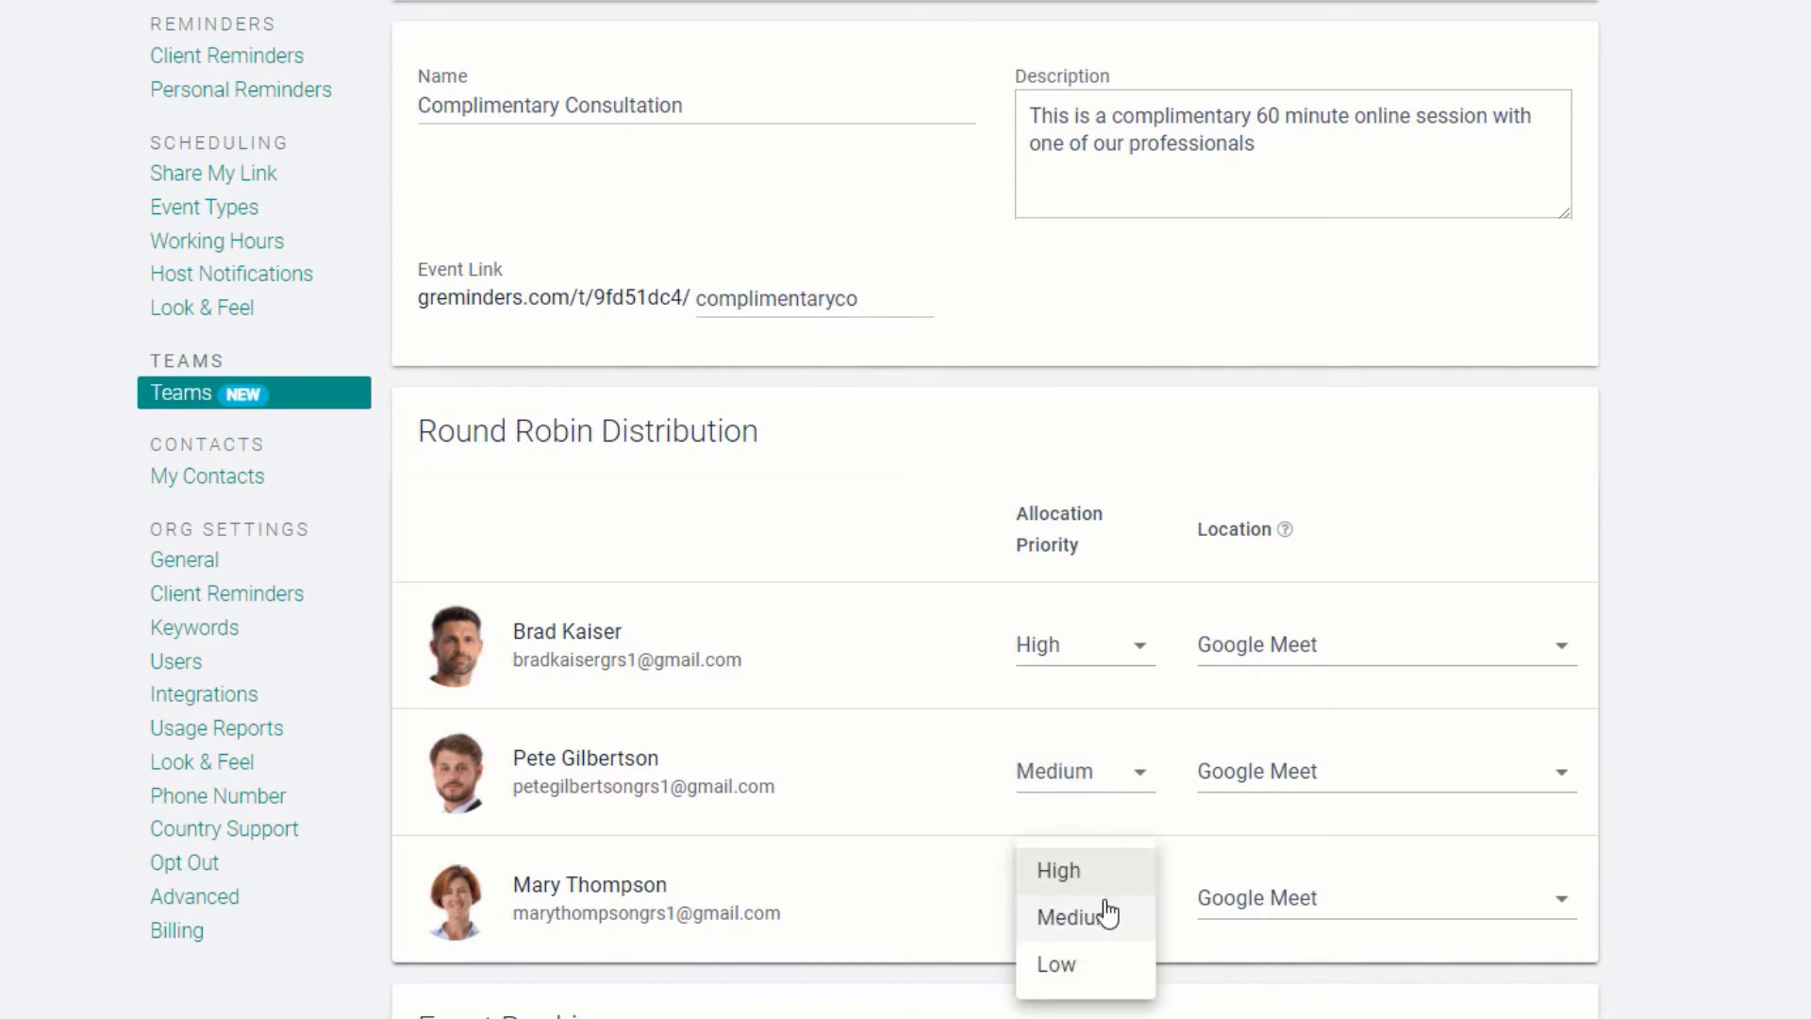
pyautogui.click(1077, 971)
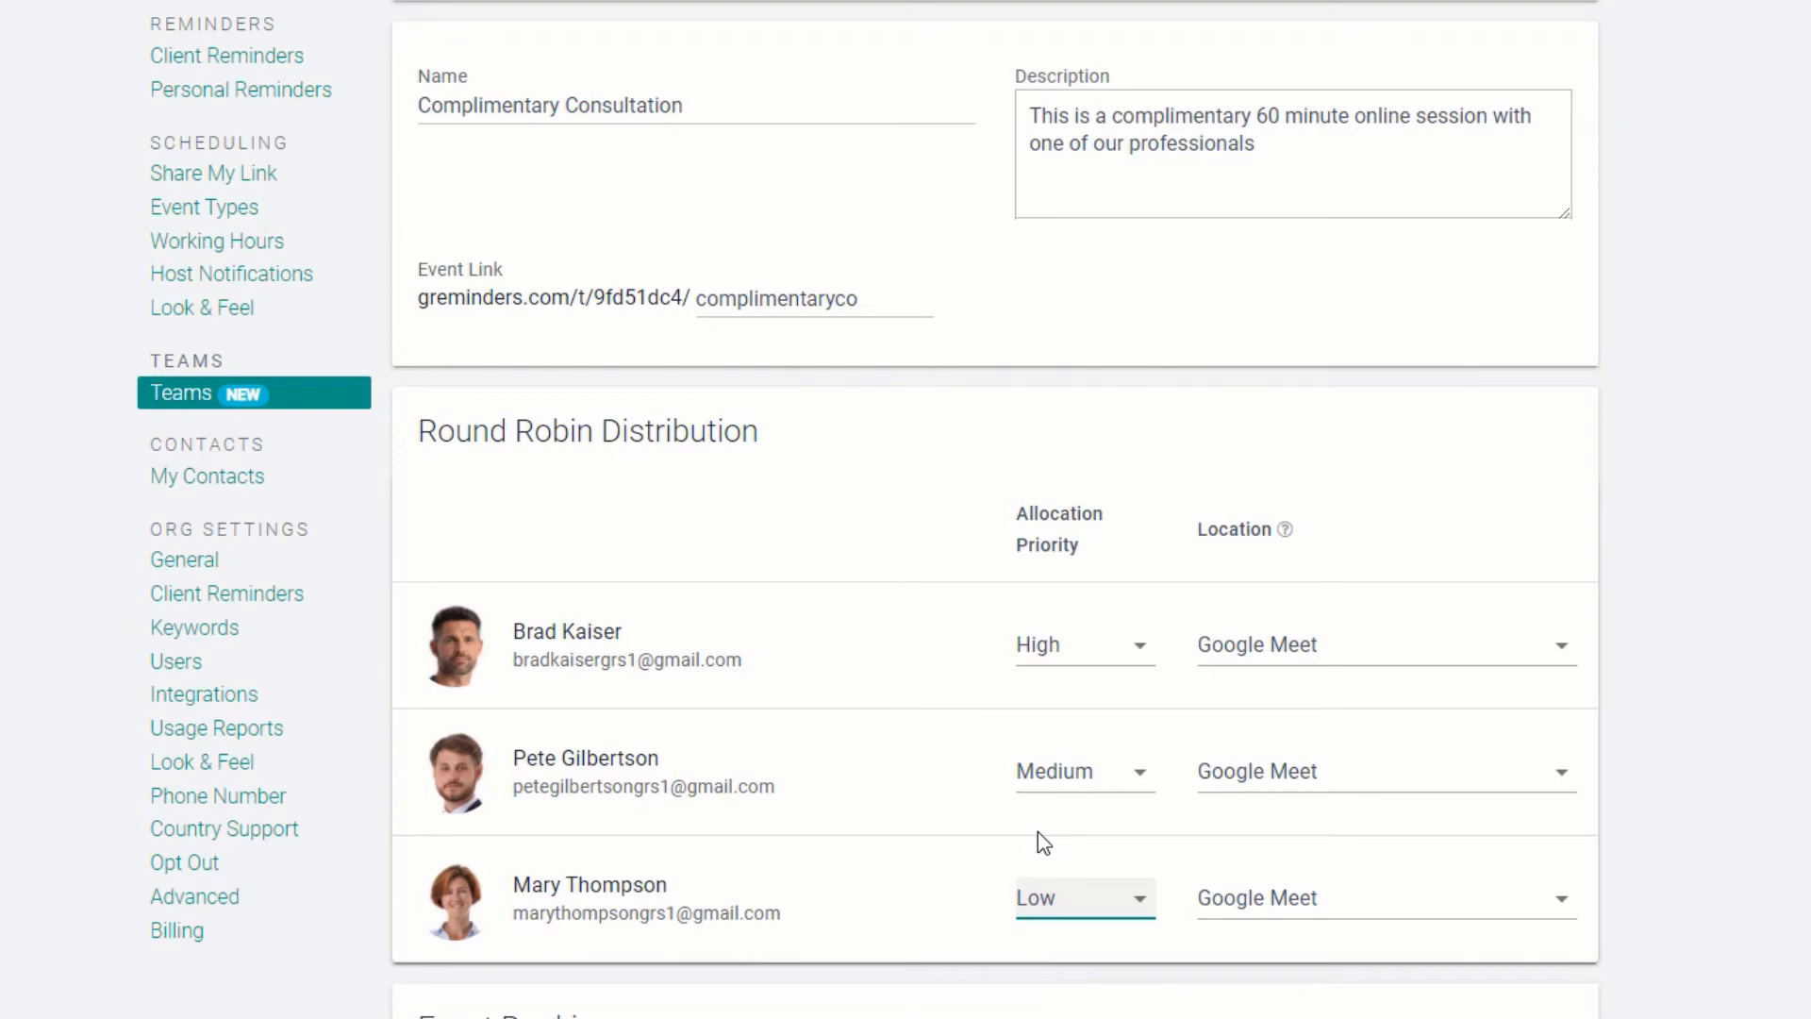
pyautogui.scroll(-20, 1117, 929)
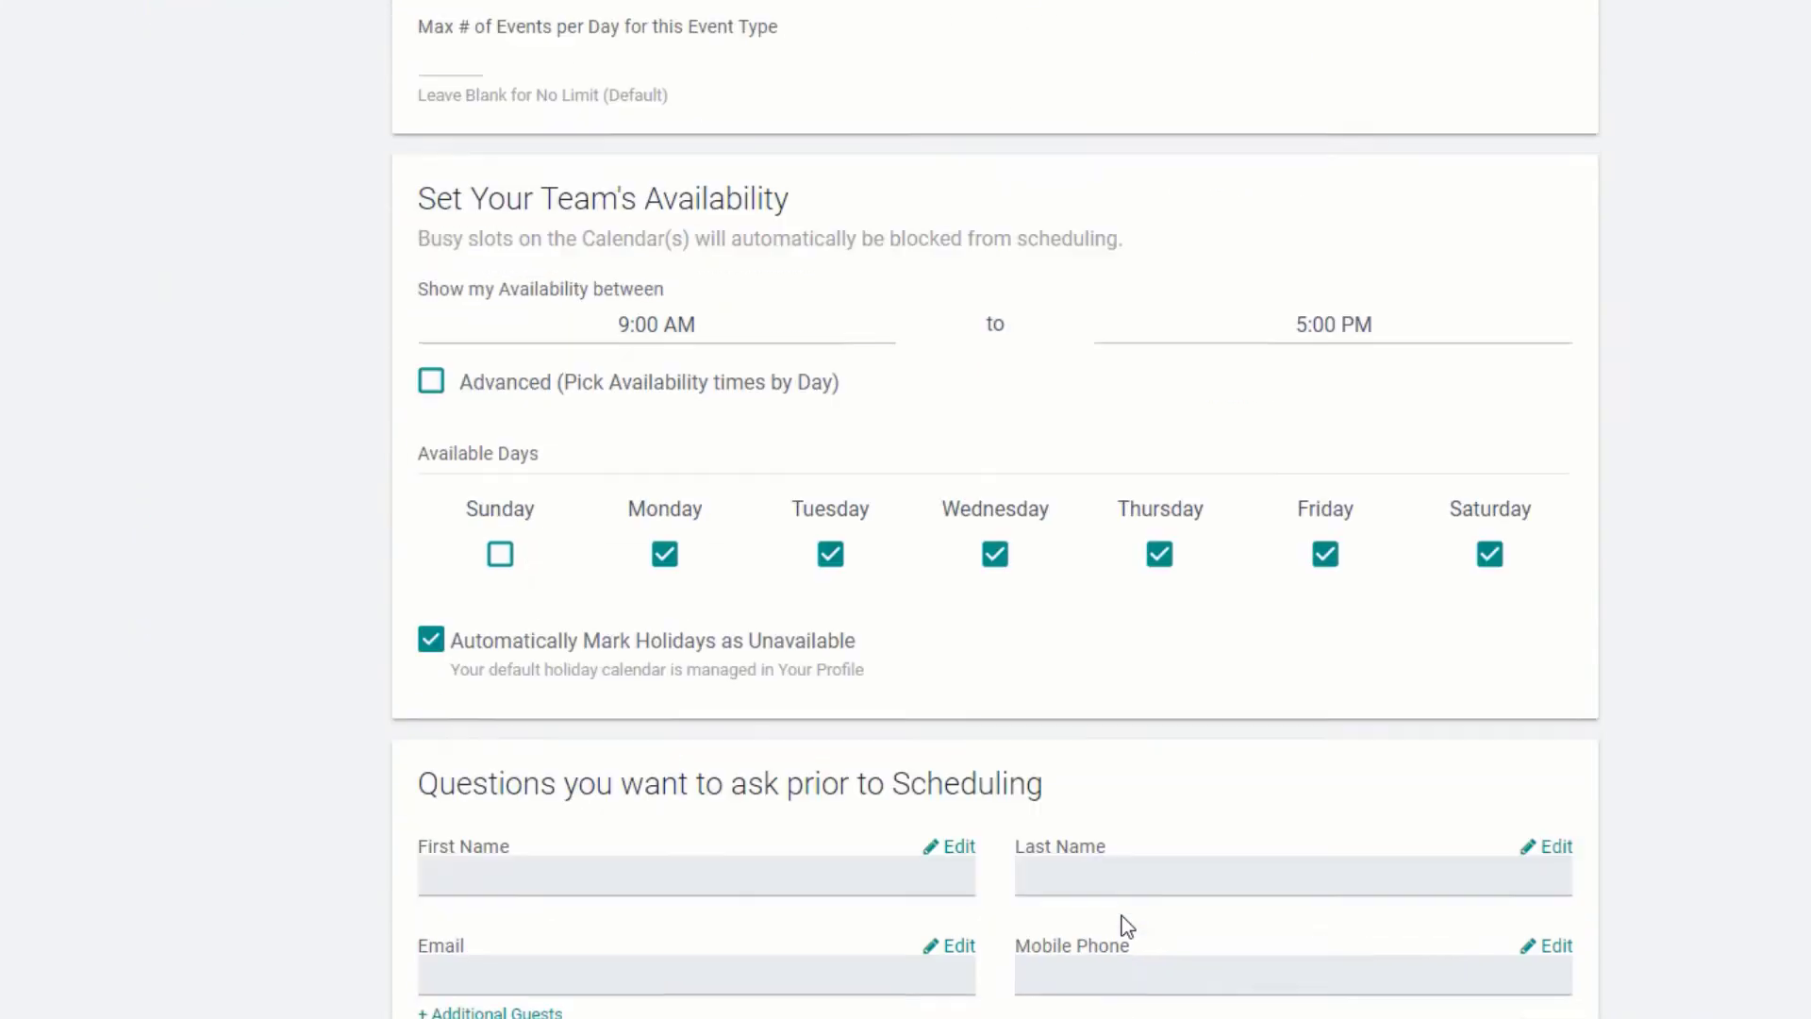
pyautogui.scroll(-6, 1112, 932)
pyautogui.click(1007, 847)
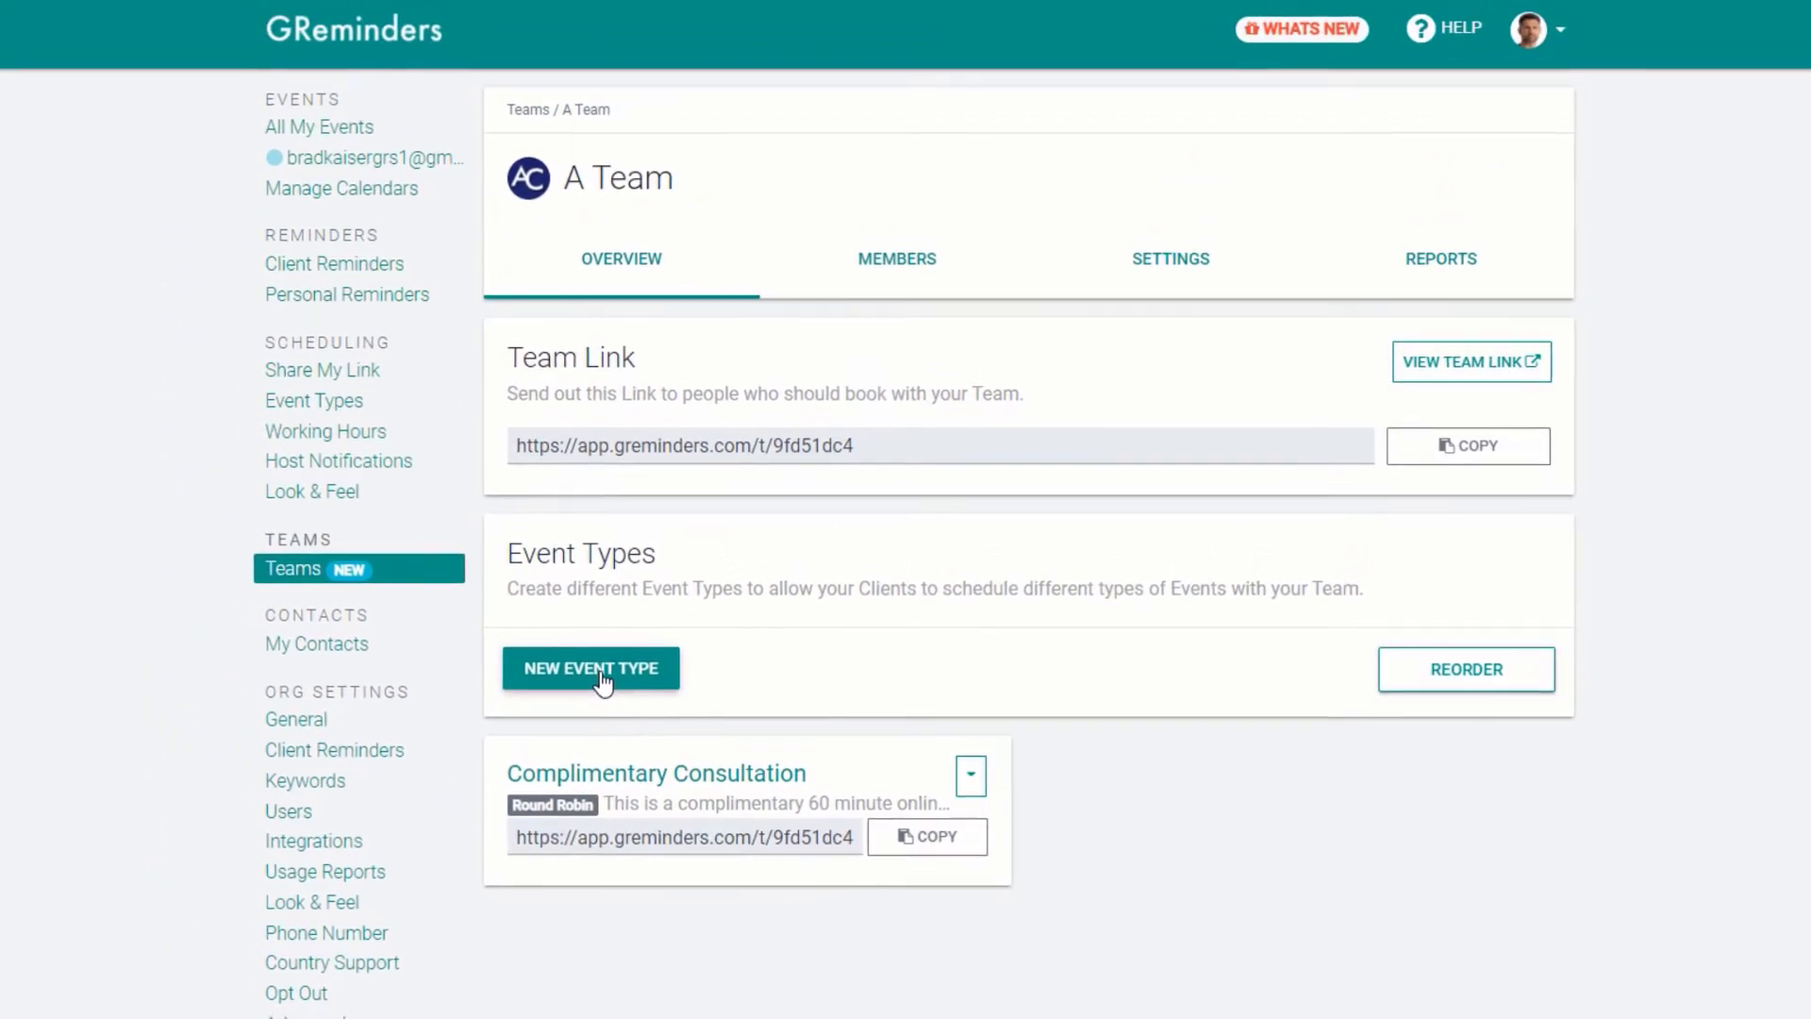
# - Start an All Together event 'Group Meeting with A Team' with a description and location 123 Main St
pyautogui.click(602, 679)
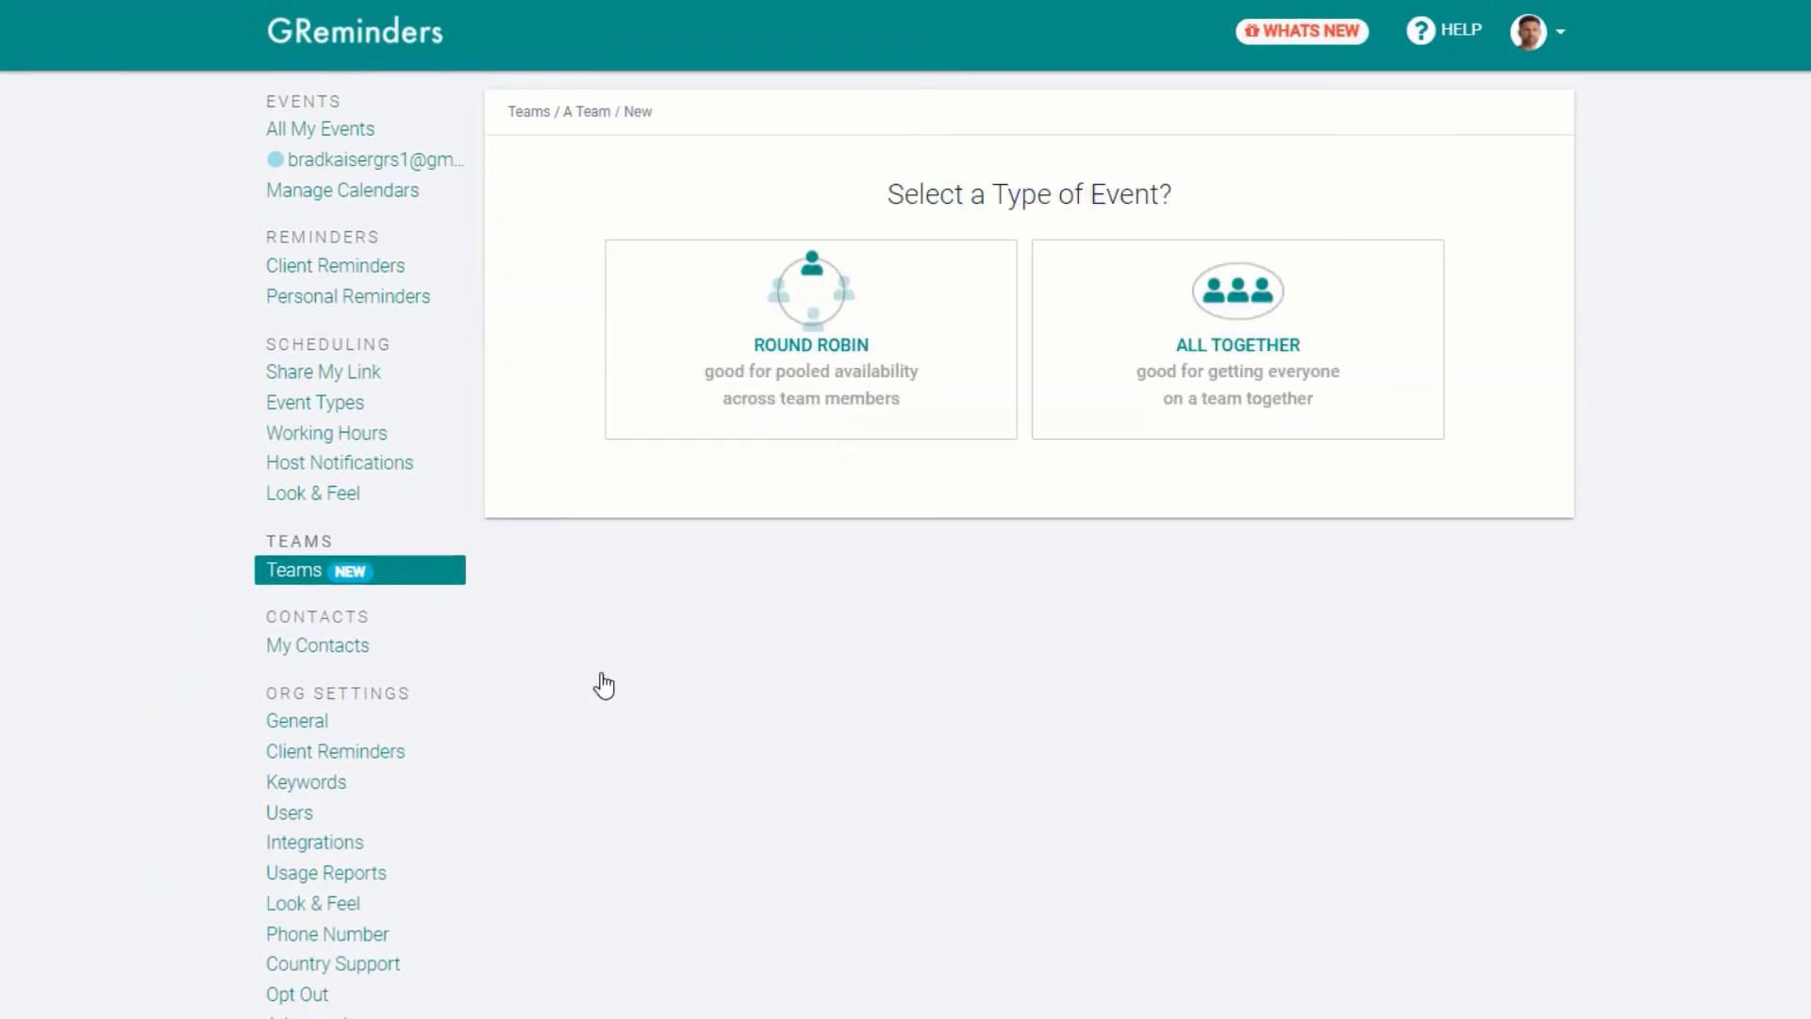
pyautogui.click(1232, 319)
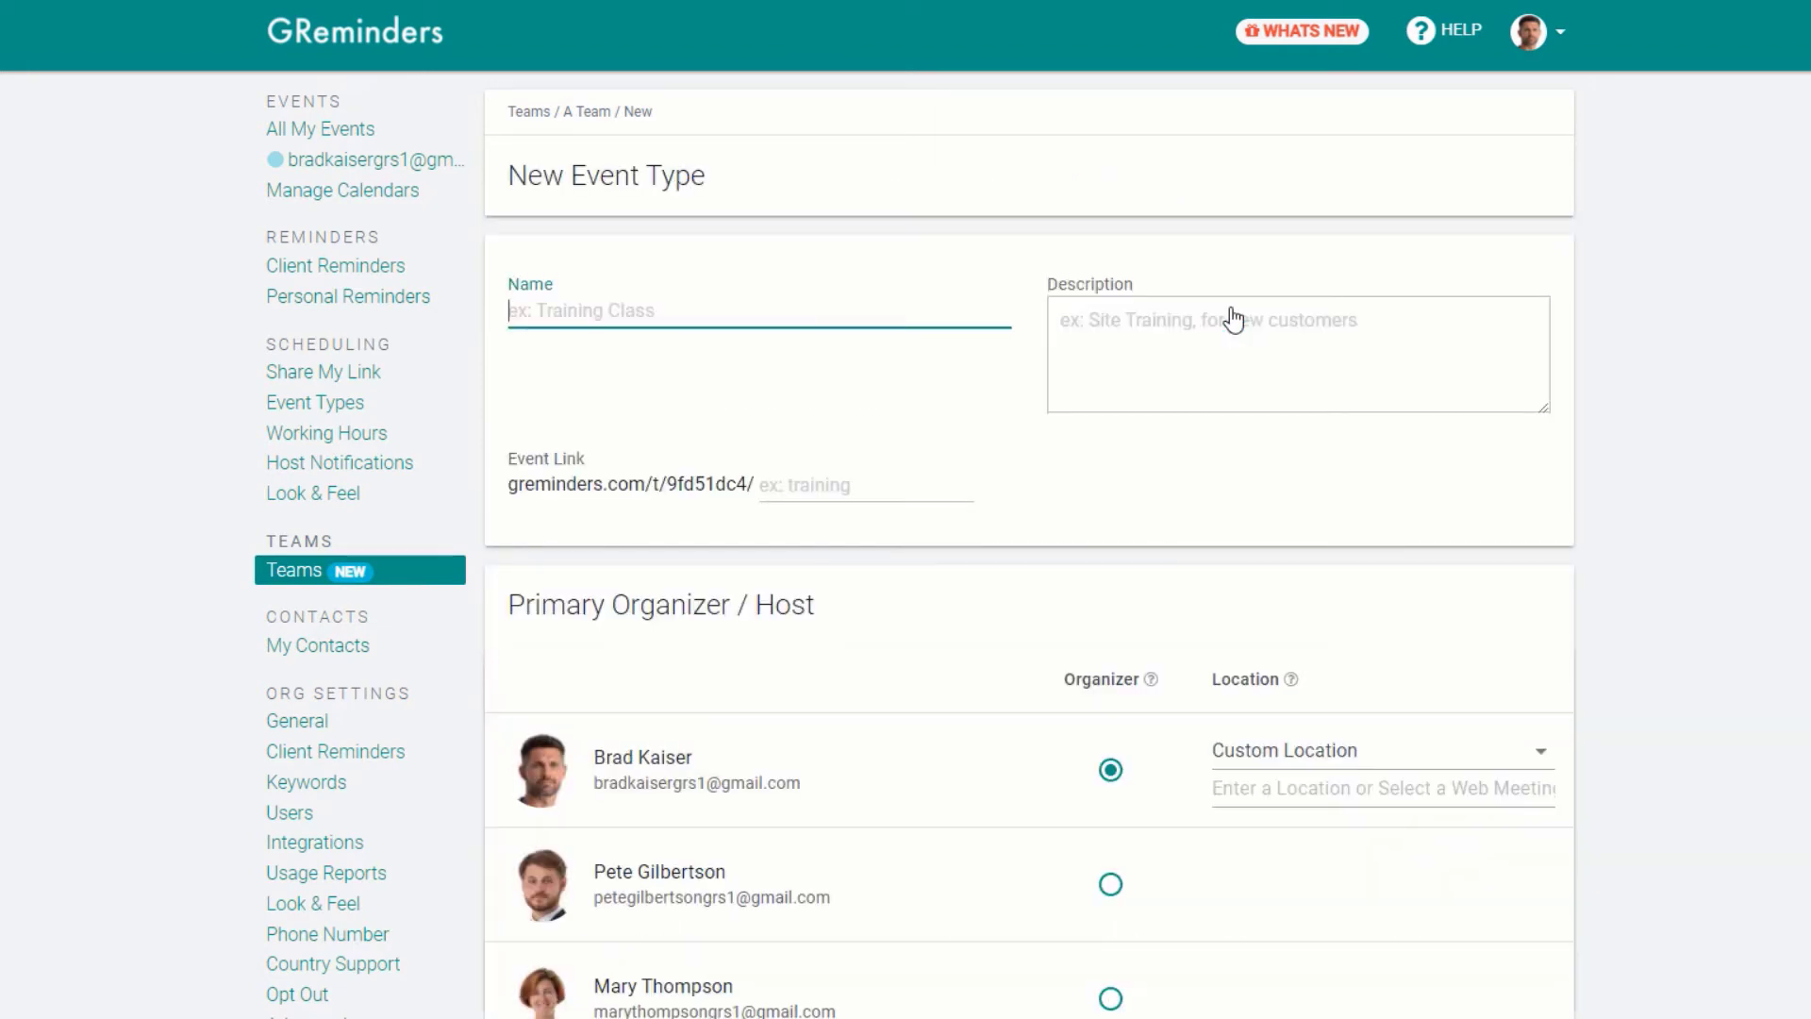
pyautogui.write('Group Meeting with A Team')
pyautogui.press('Tab')
pyautogui.write('This is a 60 meeting with the A Team')
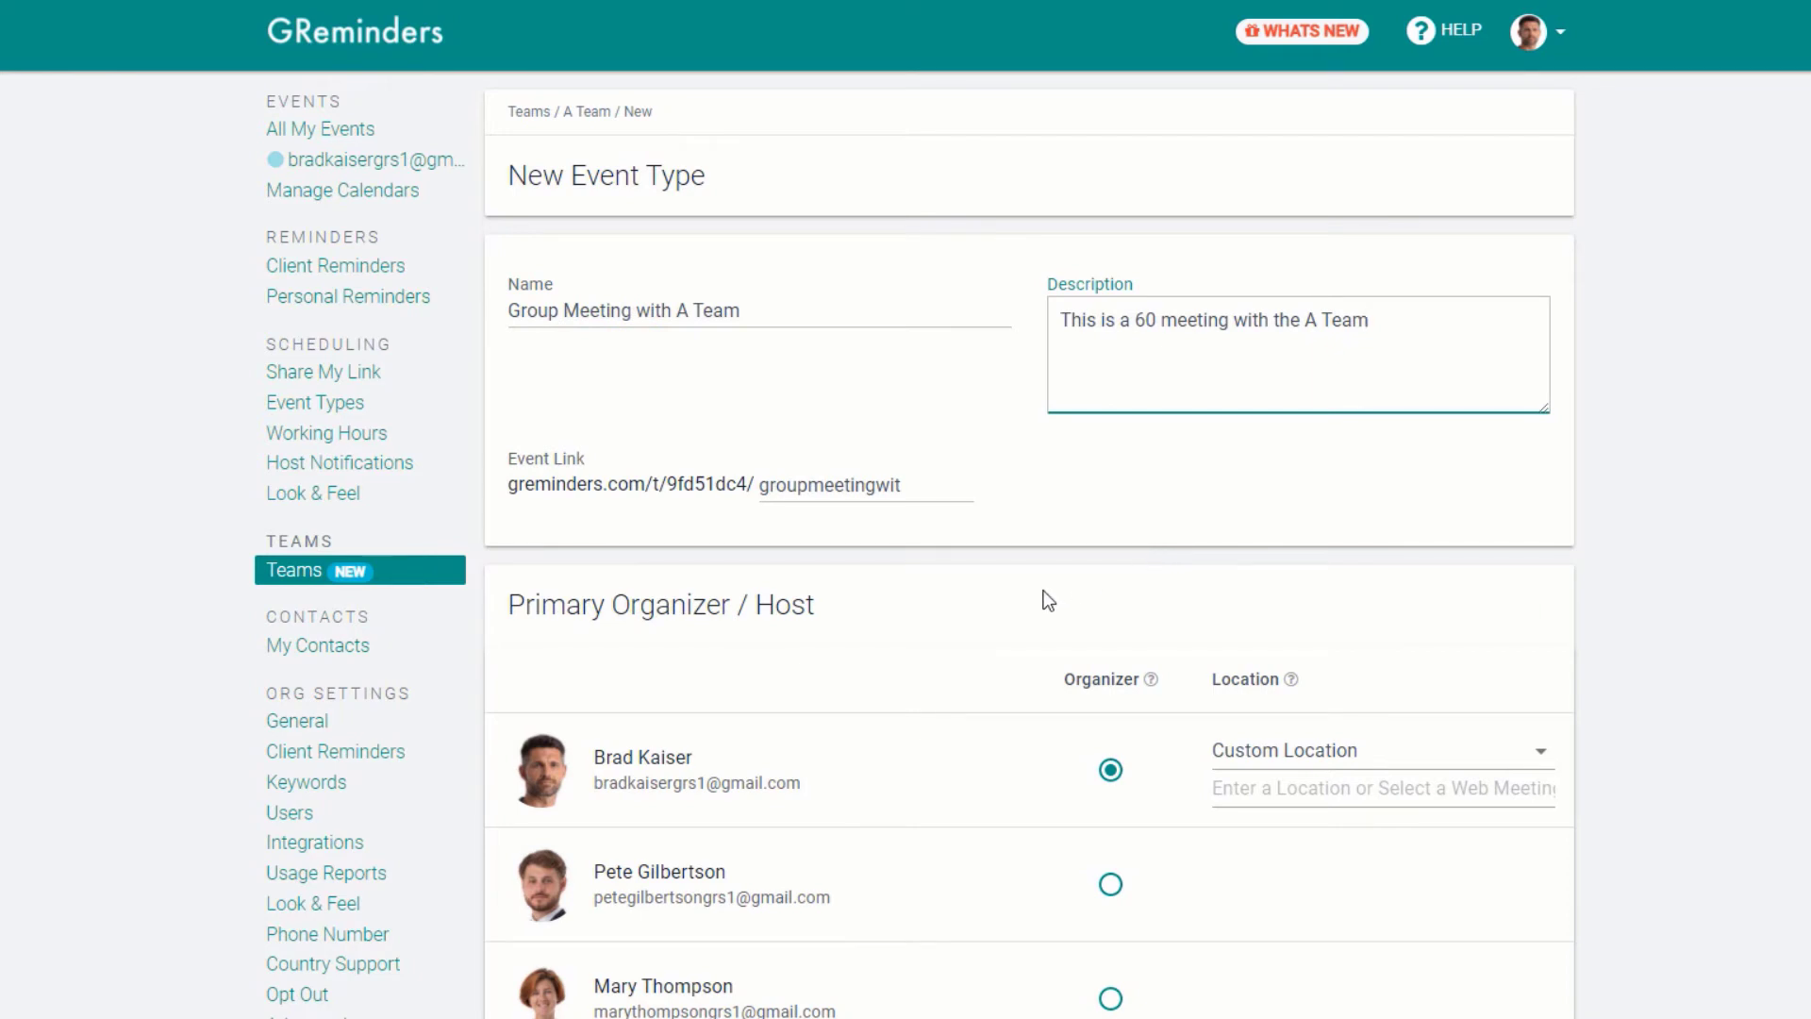
pyautogui.click(1230, 792)
pyautogui.write('123')
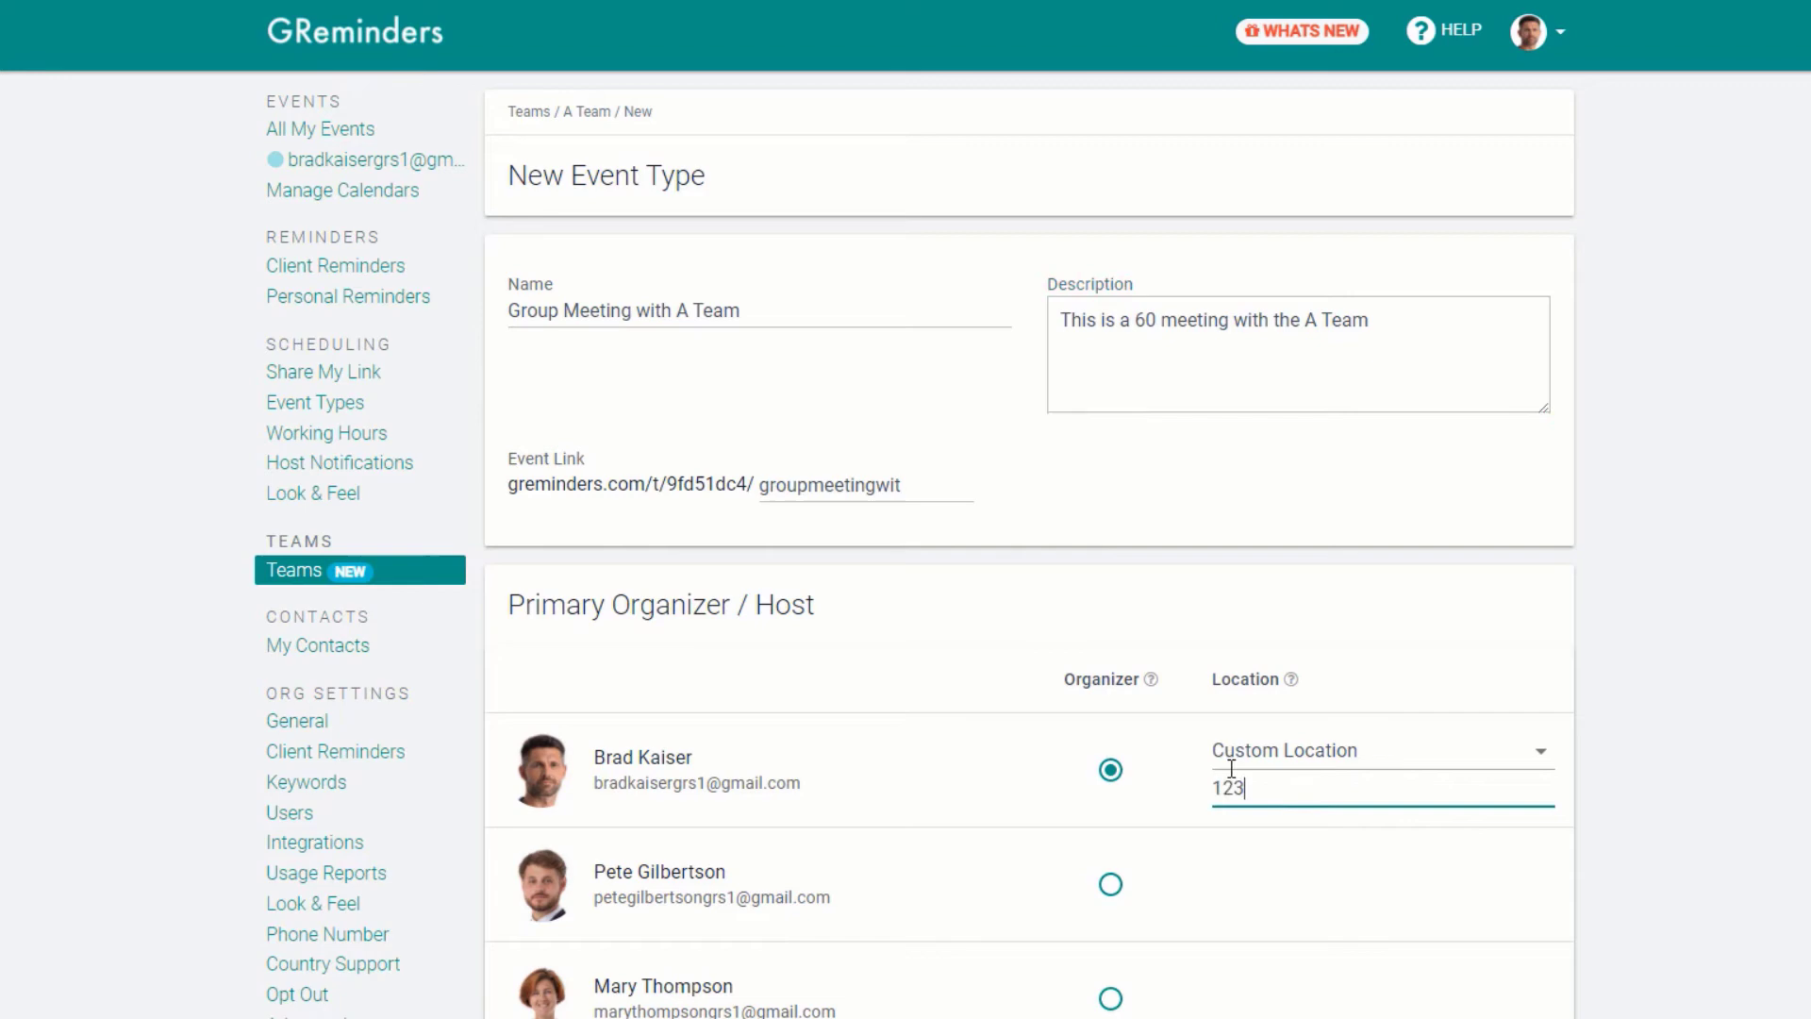
pyautogui.write(' Main St')
# - Set the duration to 60 minutes, add 'Group Meeting' to the event title, and create it
pyautogui.scroll(-5, 1211, 820)
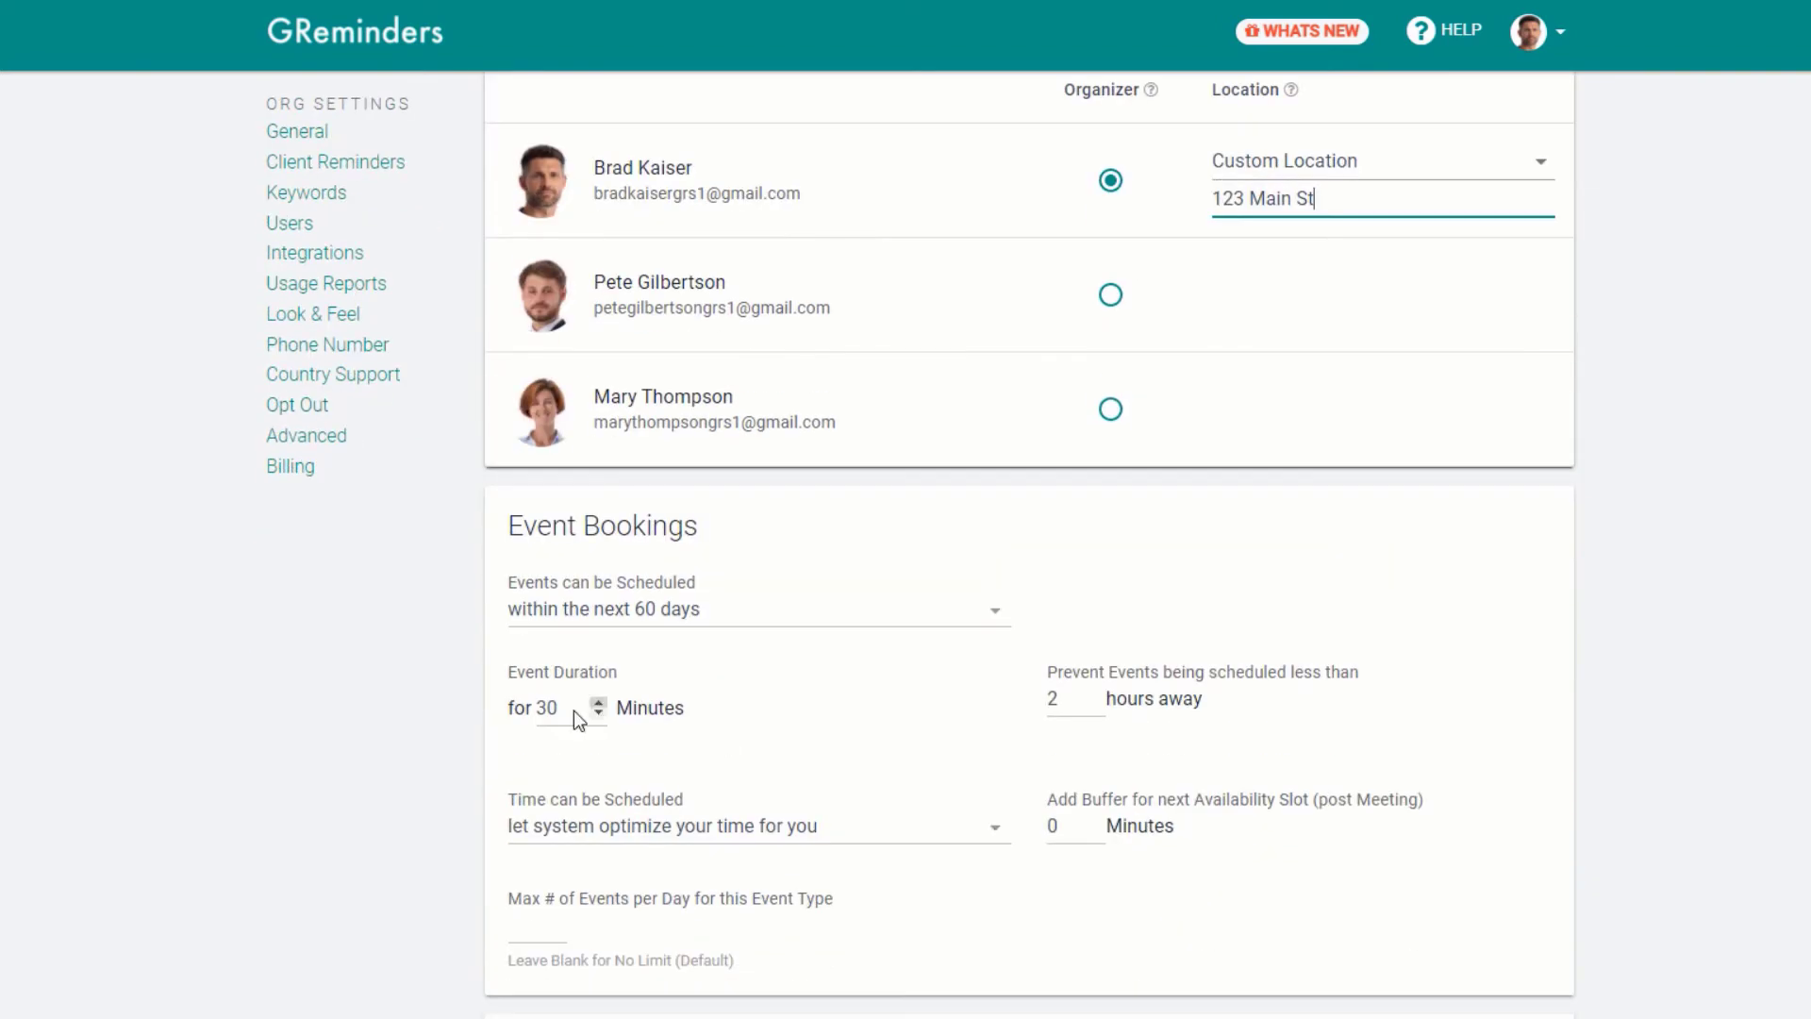
pyautogui.doubleClick(556, 709)
pyautogui.write('60')
pyautogui.scroll(-12, 821, 751)
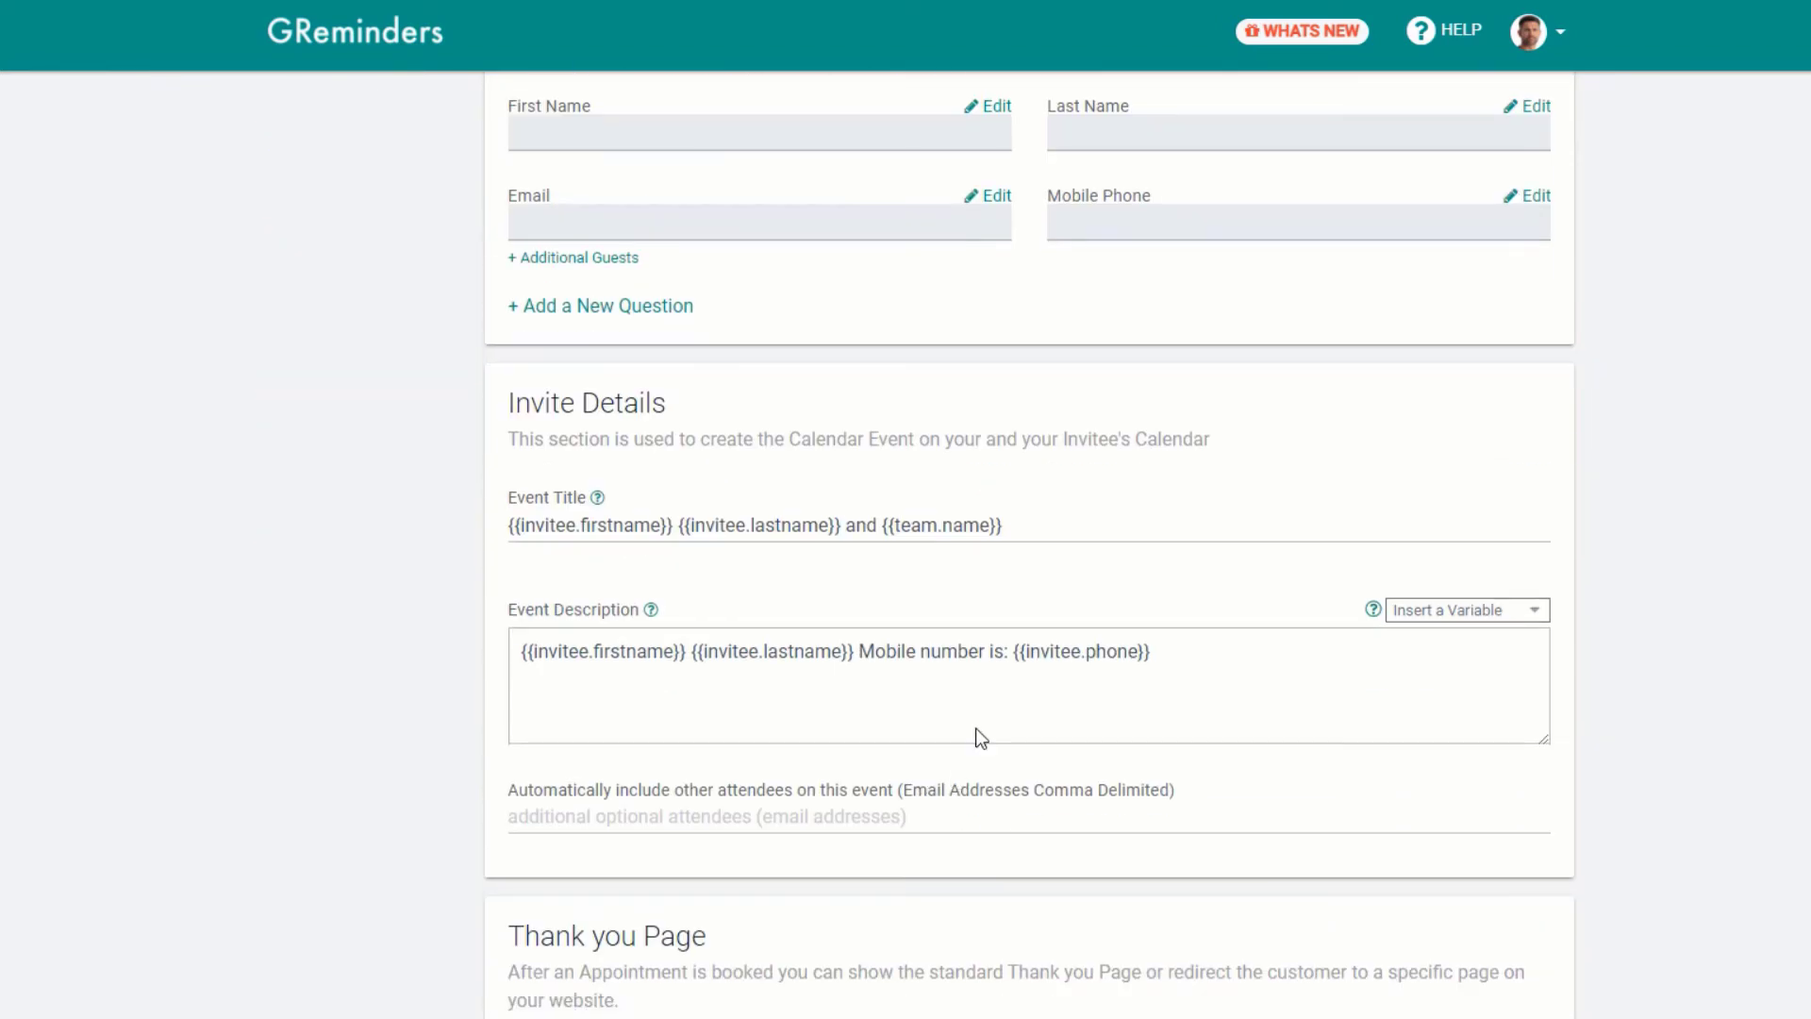
pyautogui.click(1037, 525)
pyautogui.write('Group Meeting')
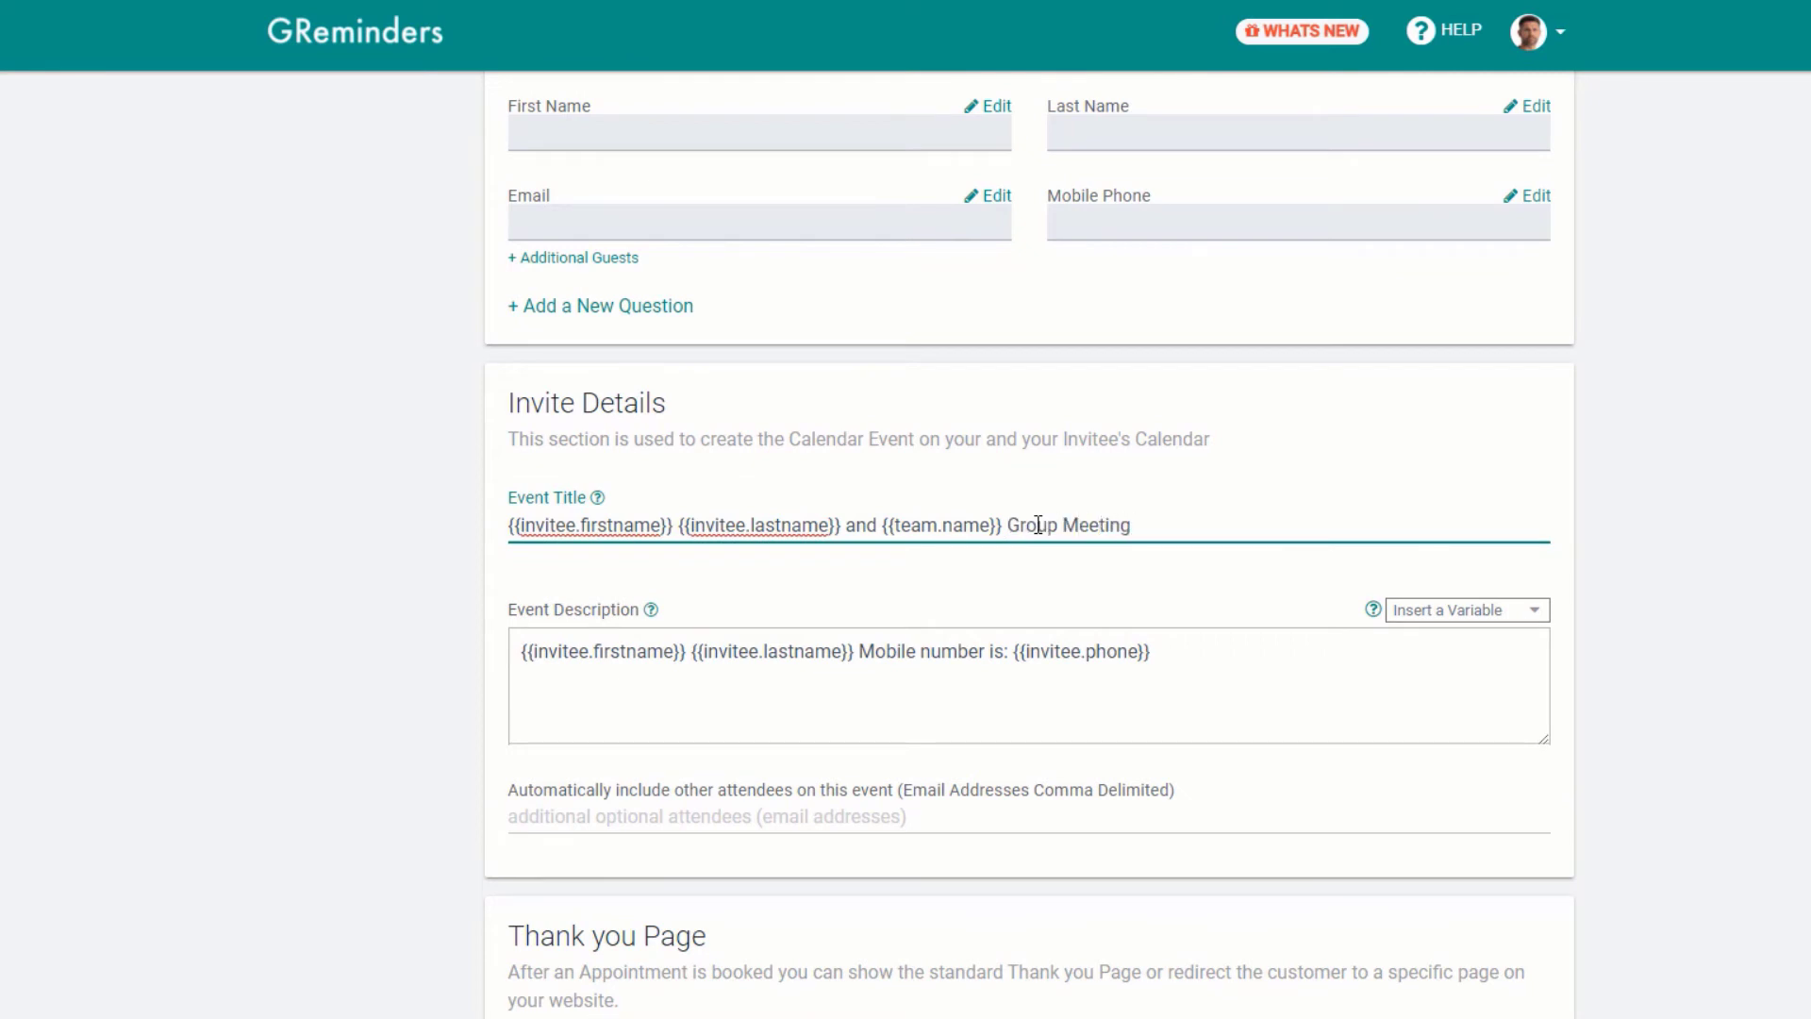
pyautogui.scroll(-3, 1038, 524)
pyautogui.click(1026, 978)
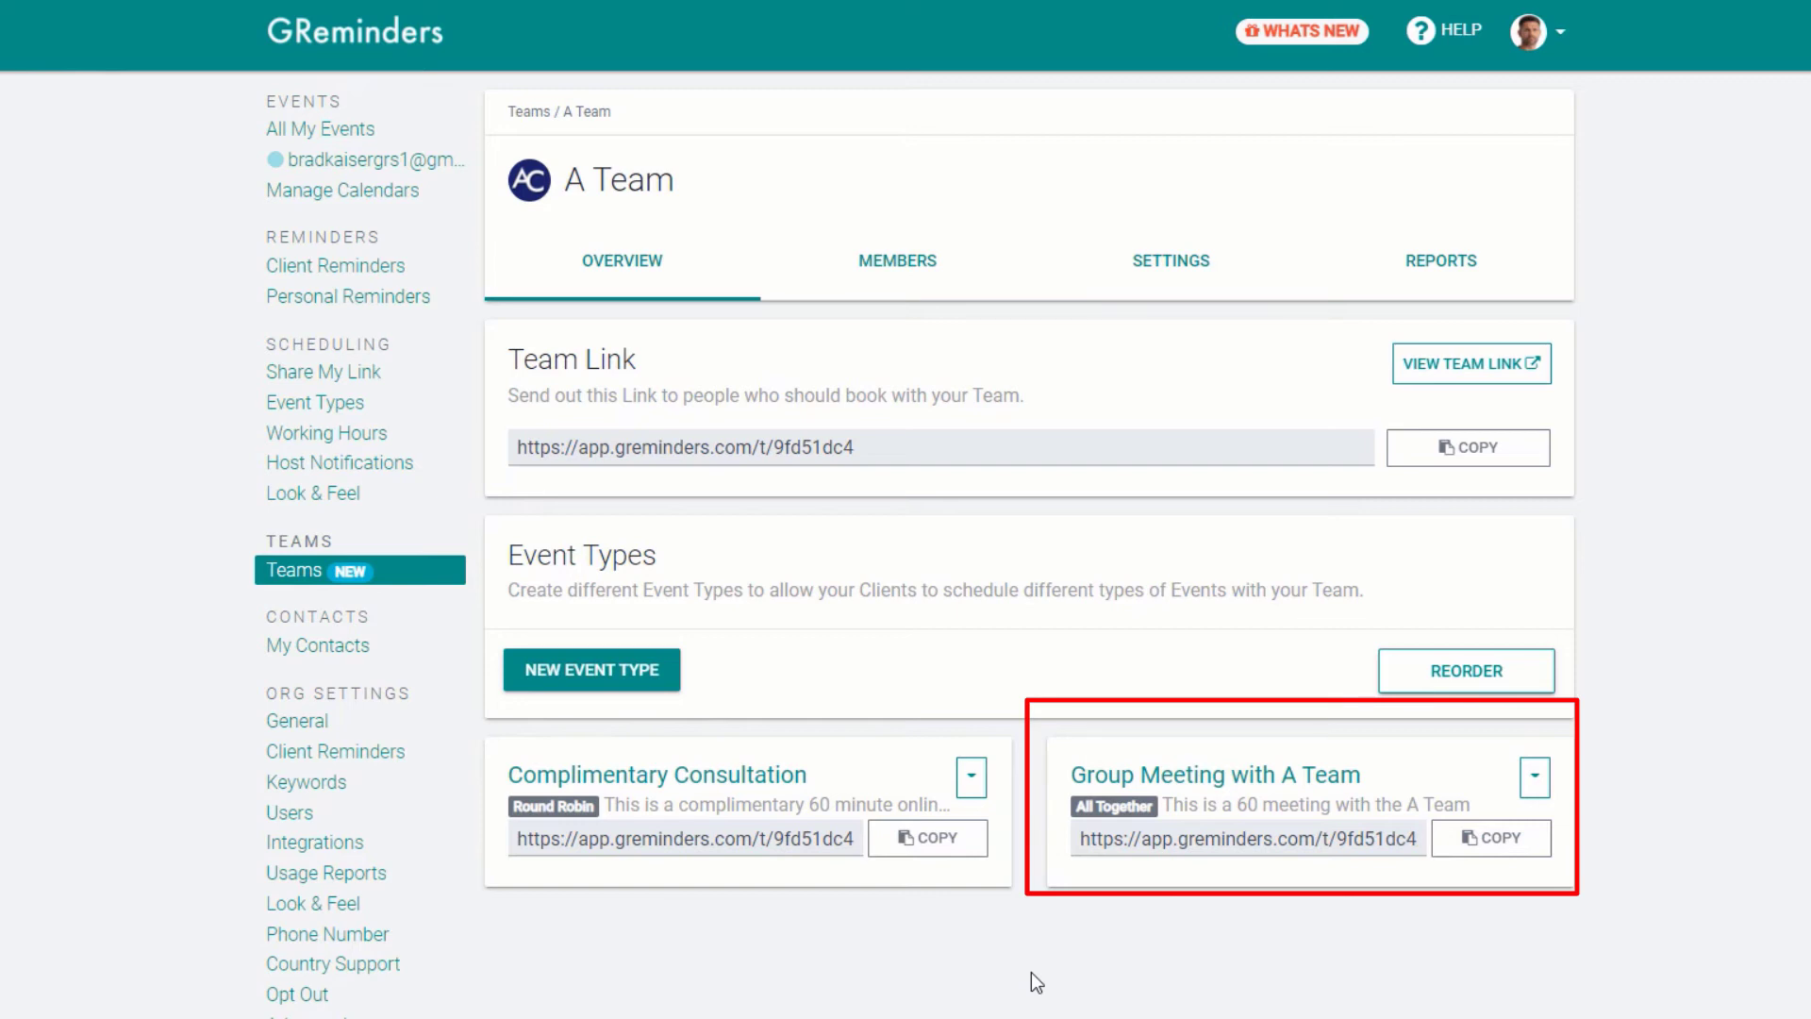
# - Open the team's public scheduling page and choose the Group Meeting with A Team card
pyautogui.click(1467, 364)
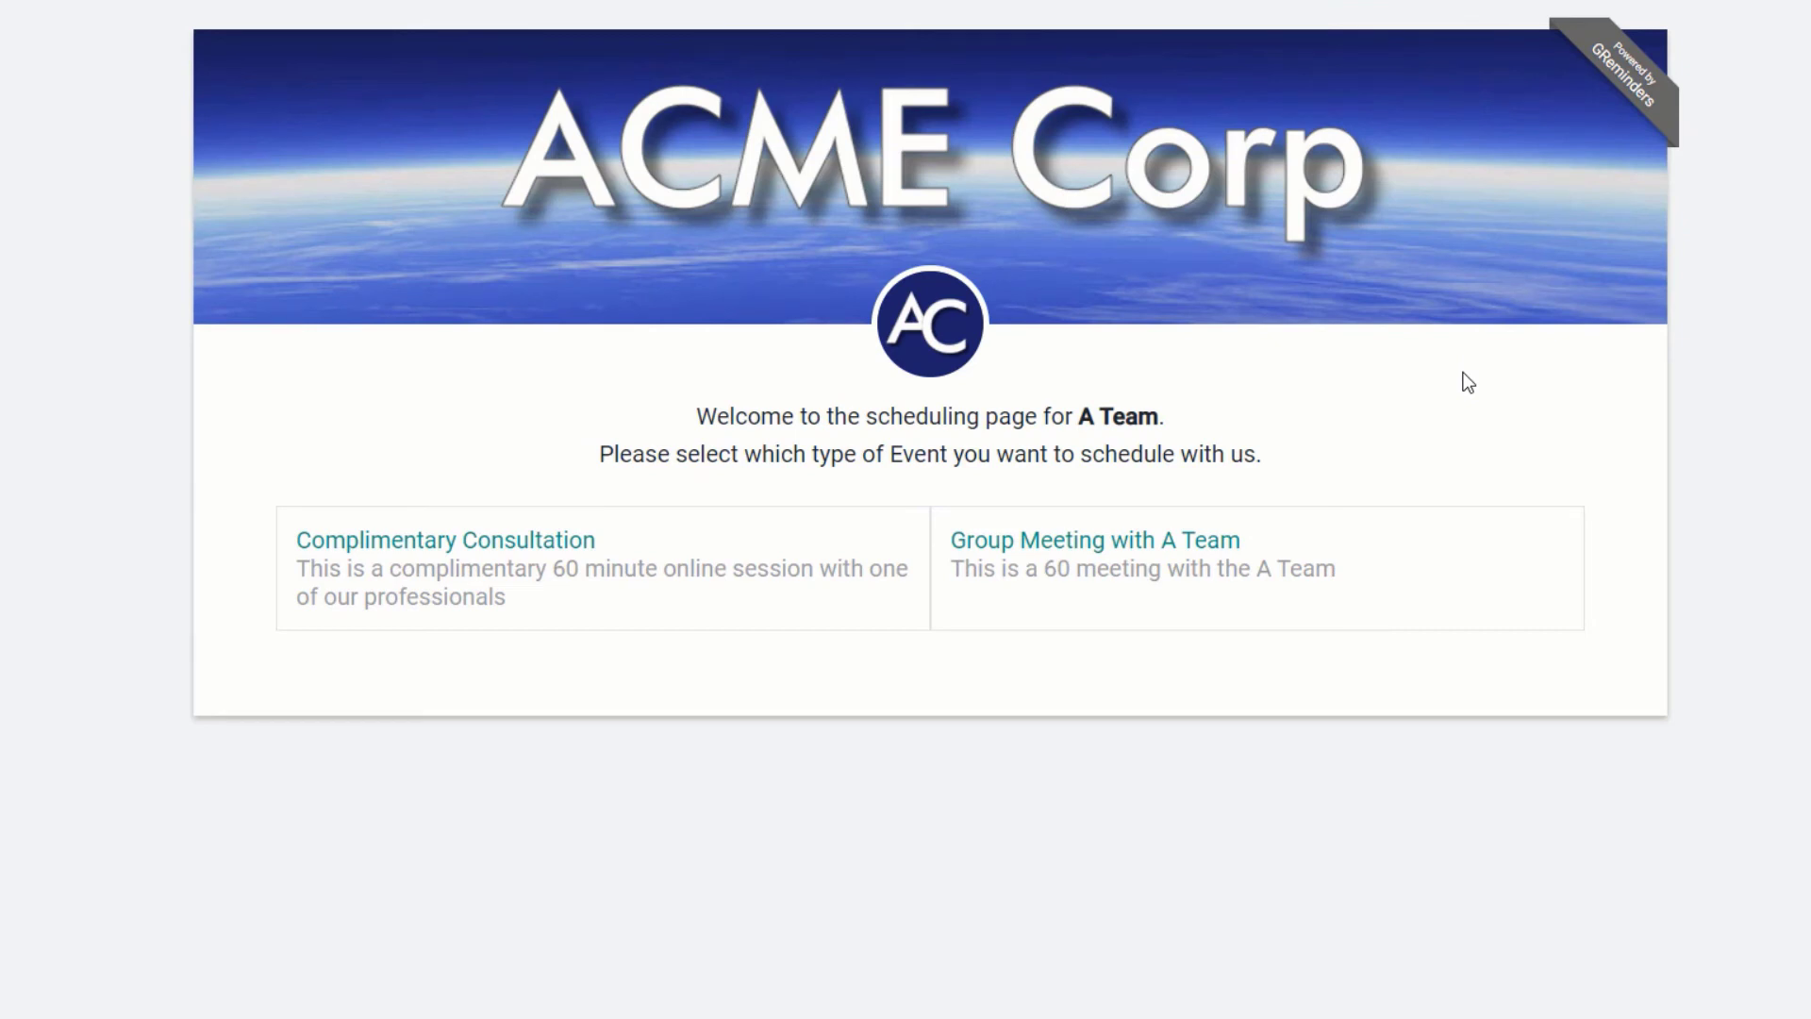
pyautogui.click(1123, 547)
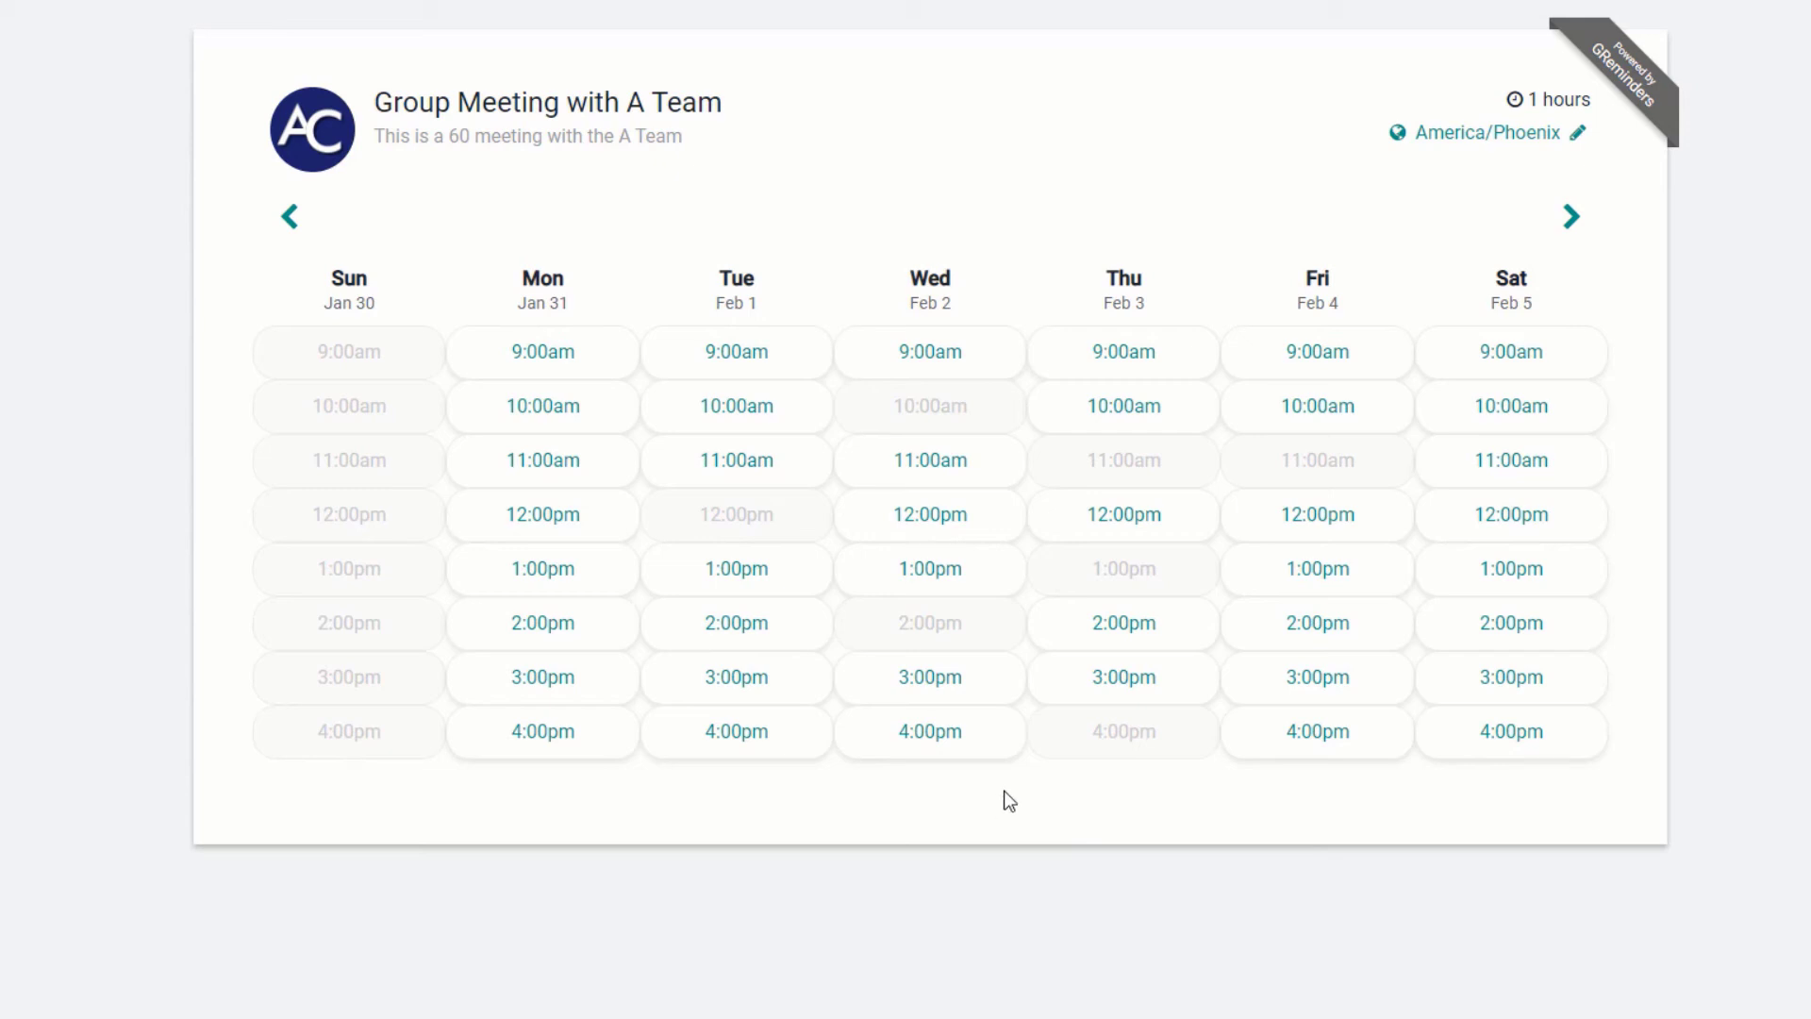
# - Book the Friday, February 4 1:00pm Group Meeting slot, then view the team's booked events
pyautogui.click(1307, 571)
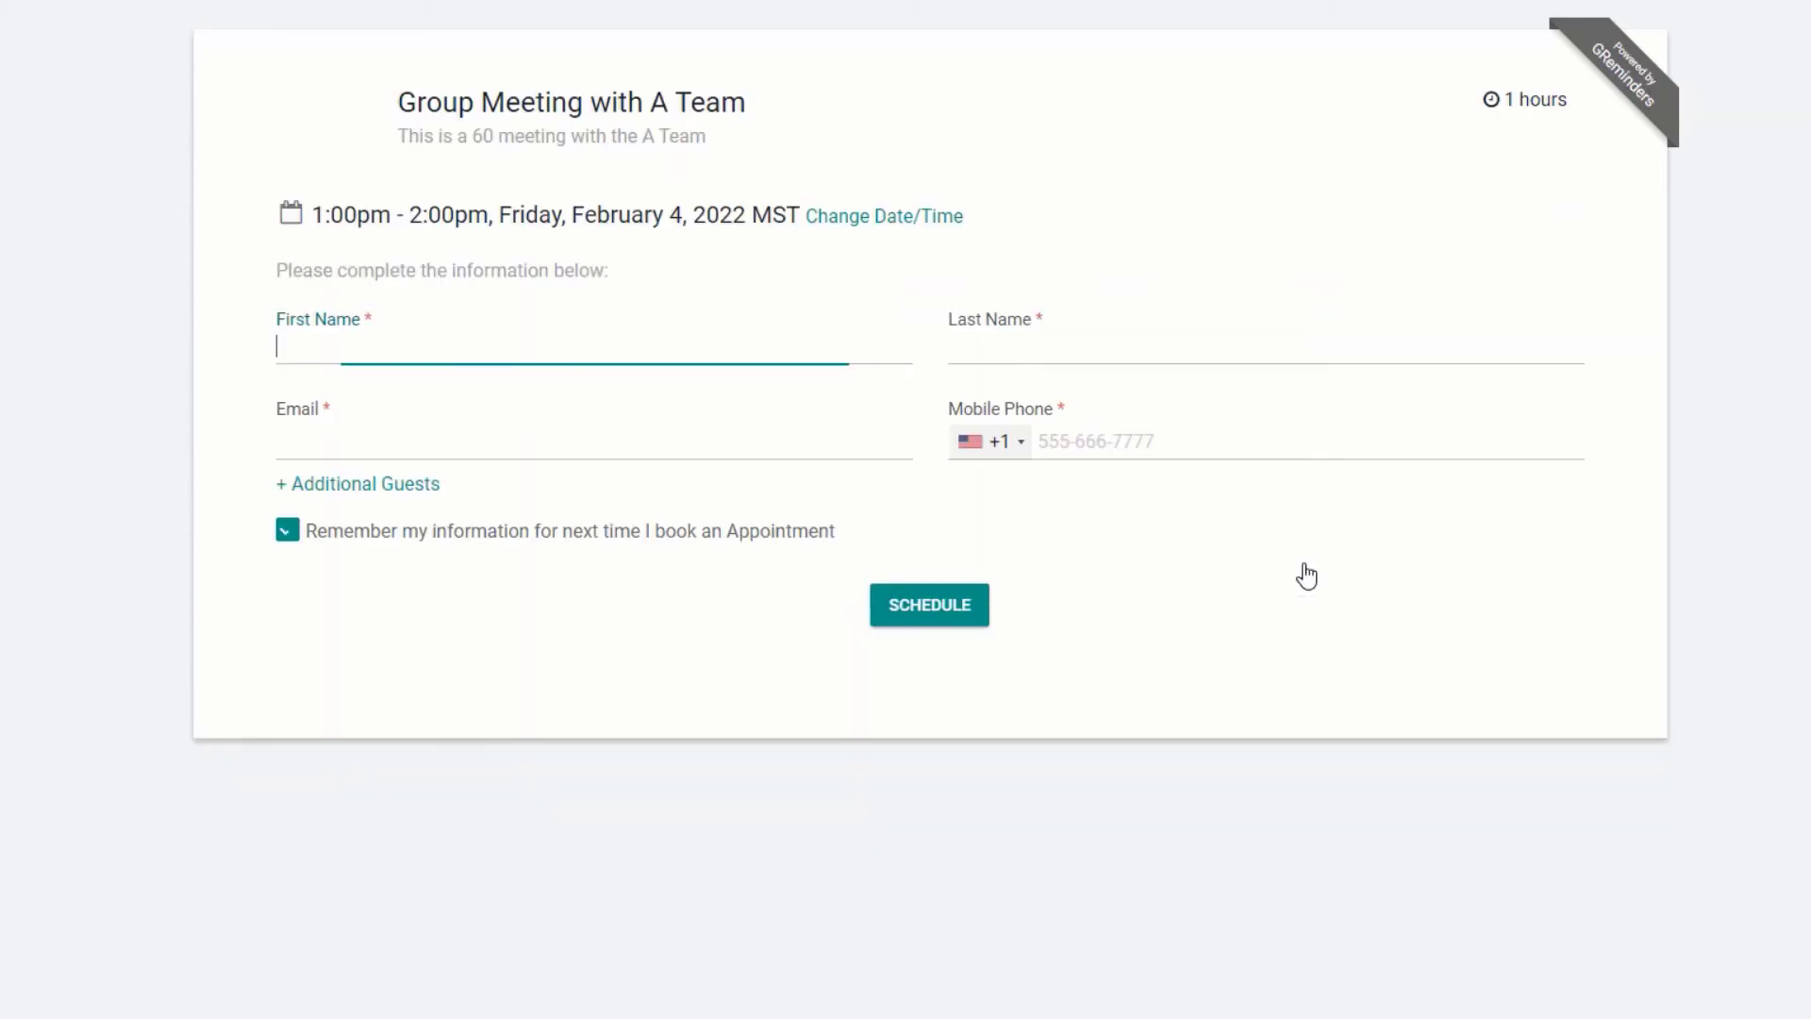
pyautogui.click(917, 618)
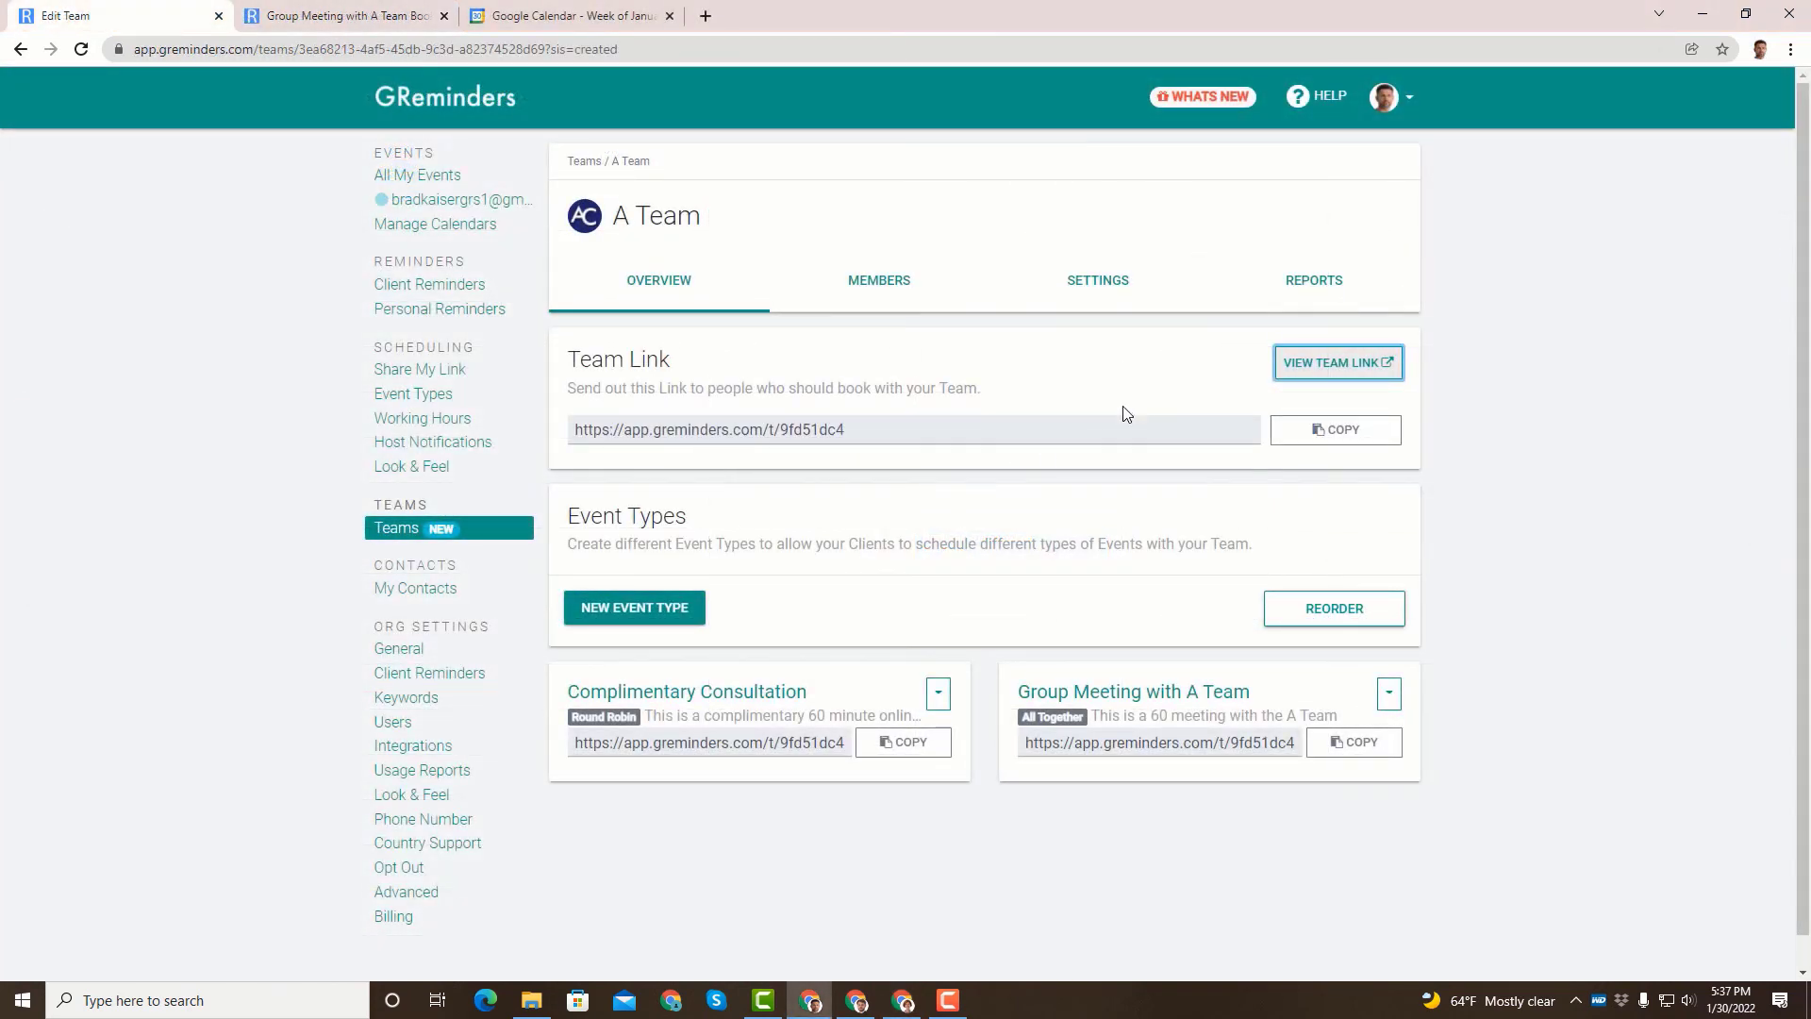
pyautogui.click(1299, 290)
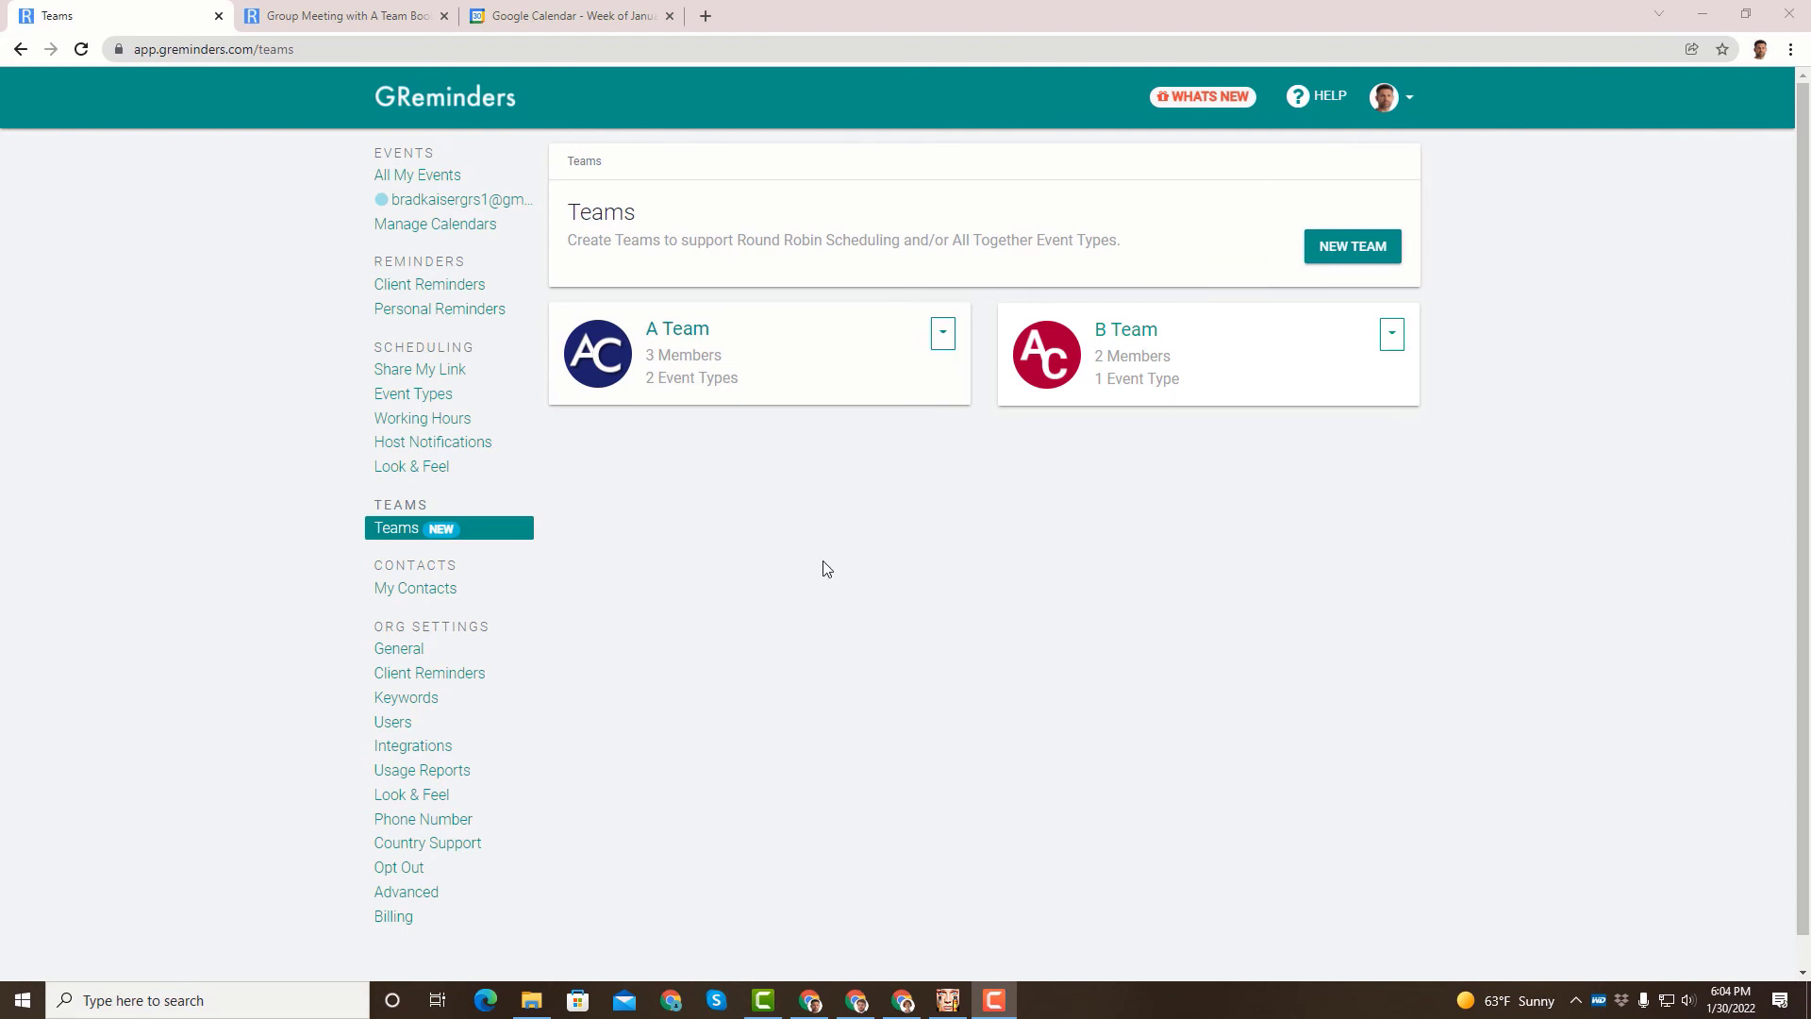
# - Create a client reminder template for event titles containing 'Complimentary Consultation', with nickname Complimentary Consultation
pyautogui.click(465, 294)
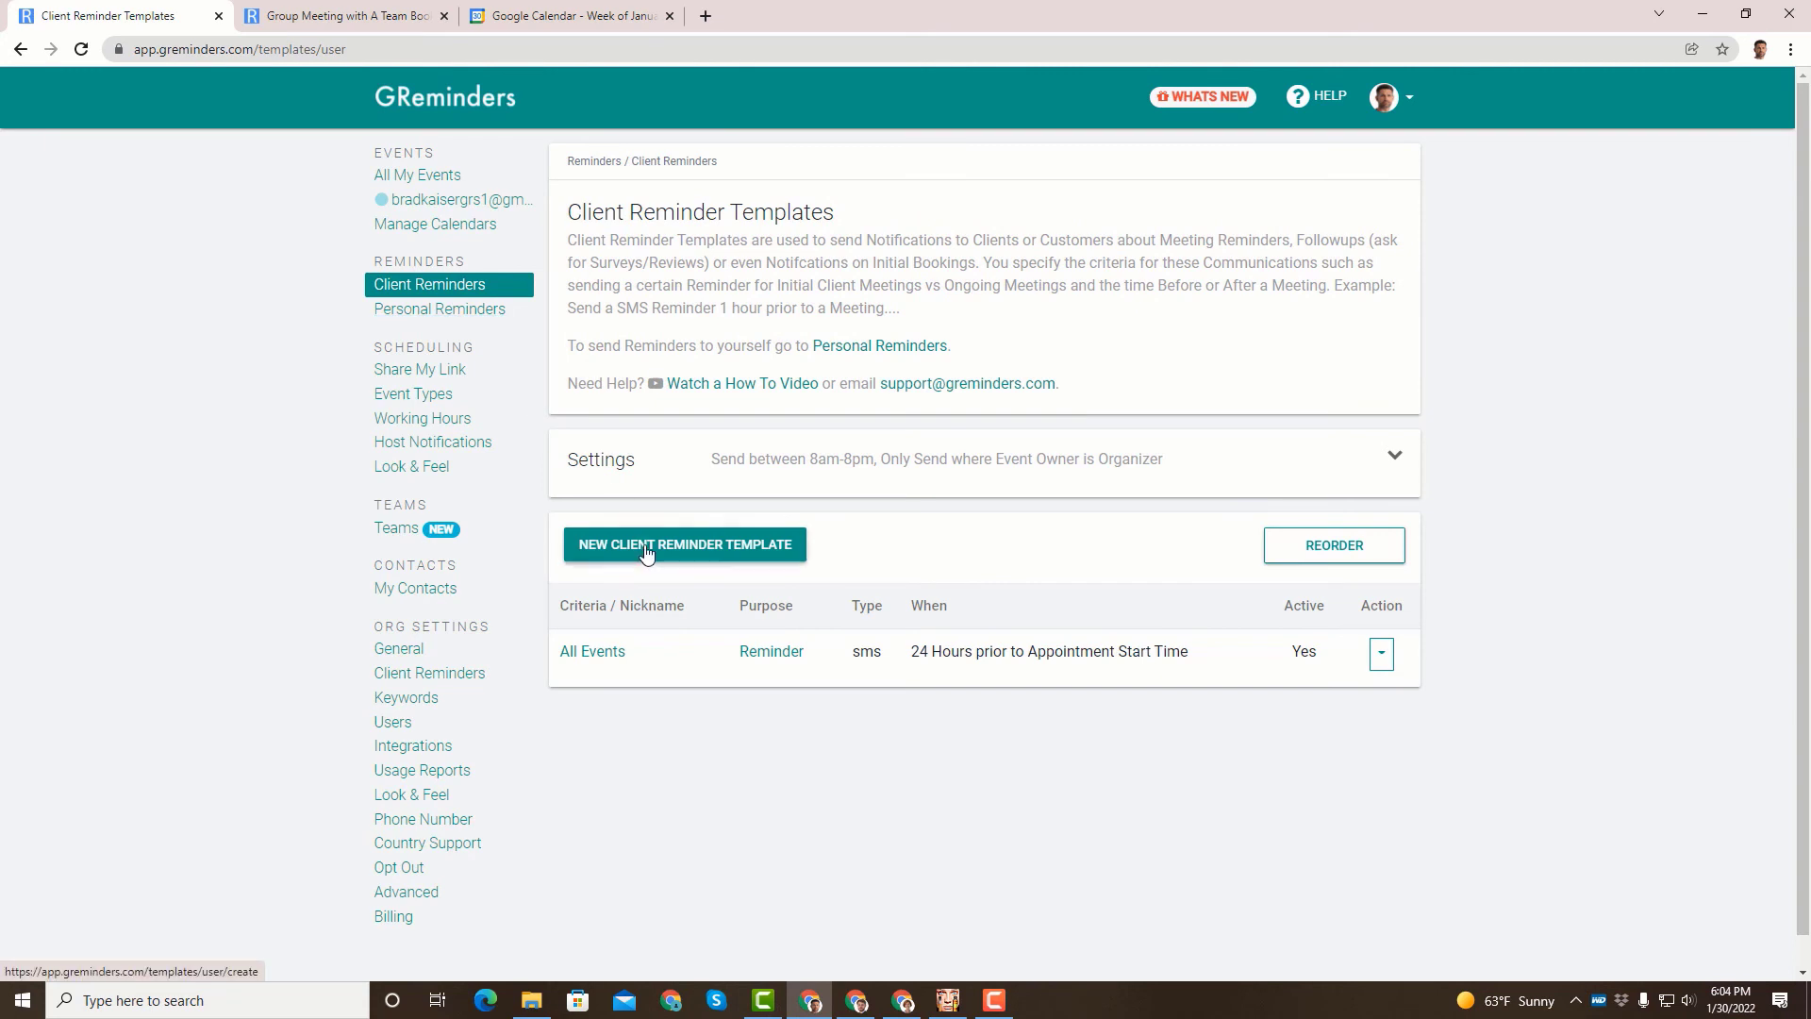
pyautogui.click(604, 546)
pyautogui.click(593, 394)
pyautogui.click(1045, 448)
pyautogui.write('Compl')
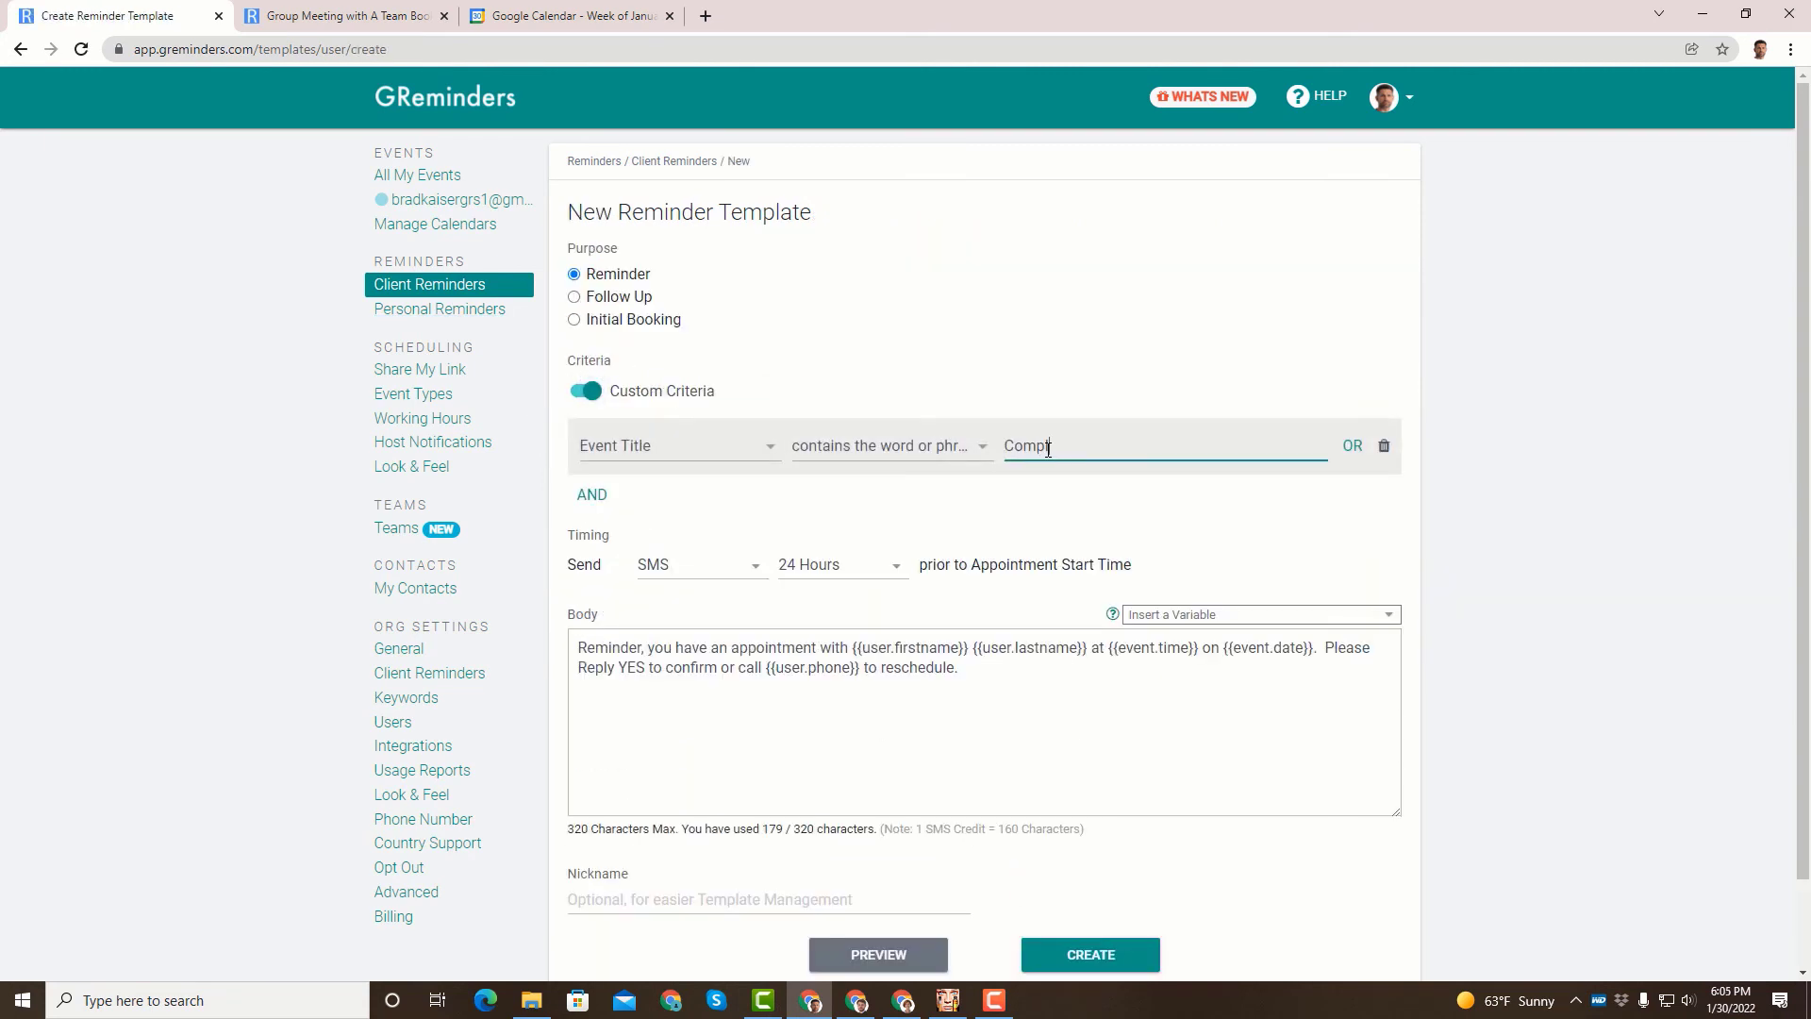
pyautogui.write('imentary Consultation')
pyautogui.click(705, 891)
pyautogui.write('Compli')
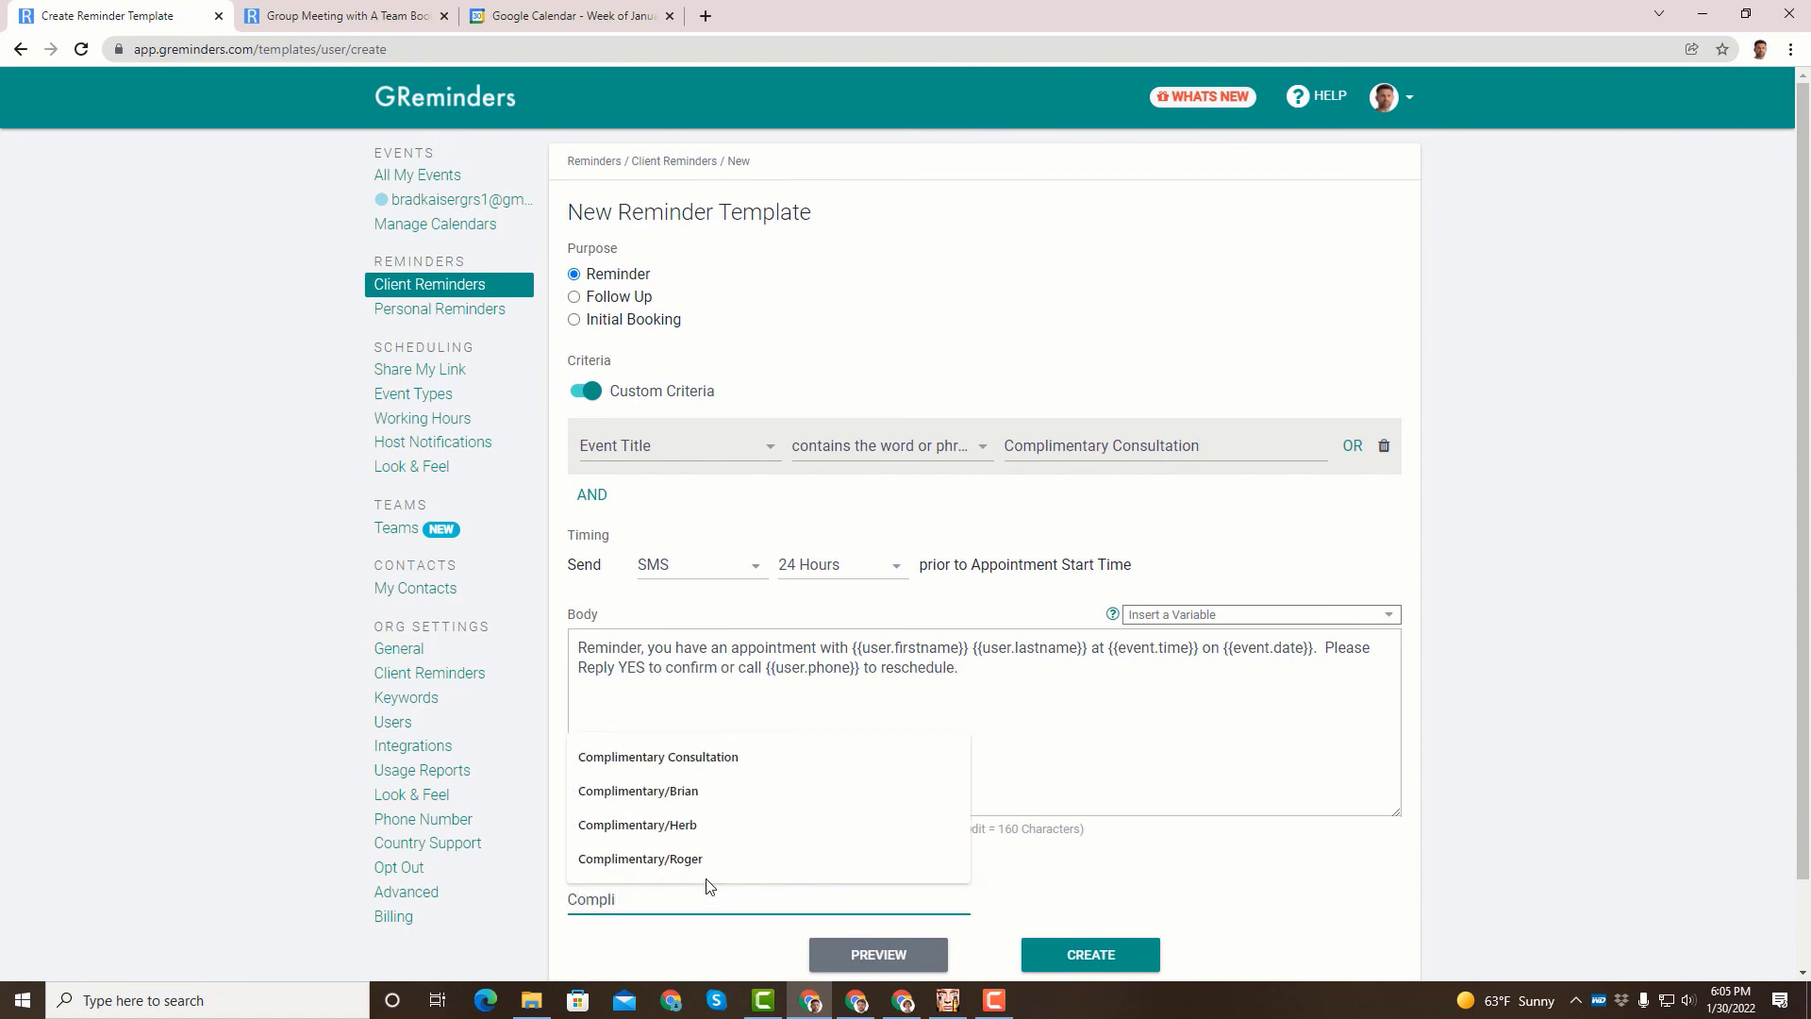
pyautogui.press('Down')
pyautogui.press('Return')
pyautogui.click(1092, 958)
# - Draft a second template for titles containing 'Group Meeting', with nickname Group Meeting
pyautogui.click(666, 538)
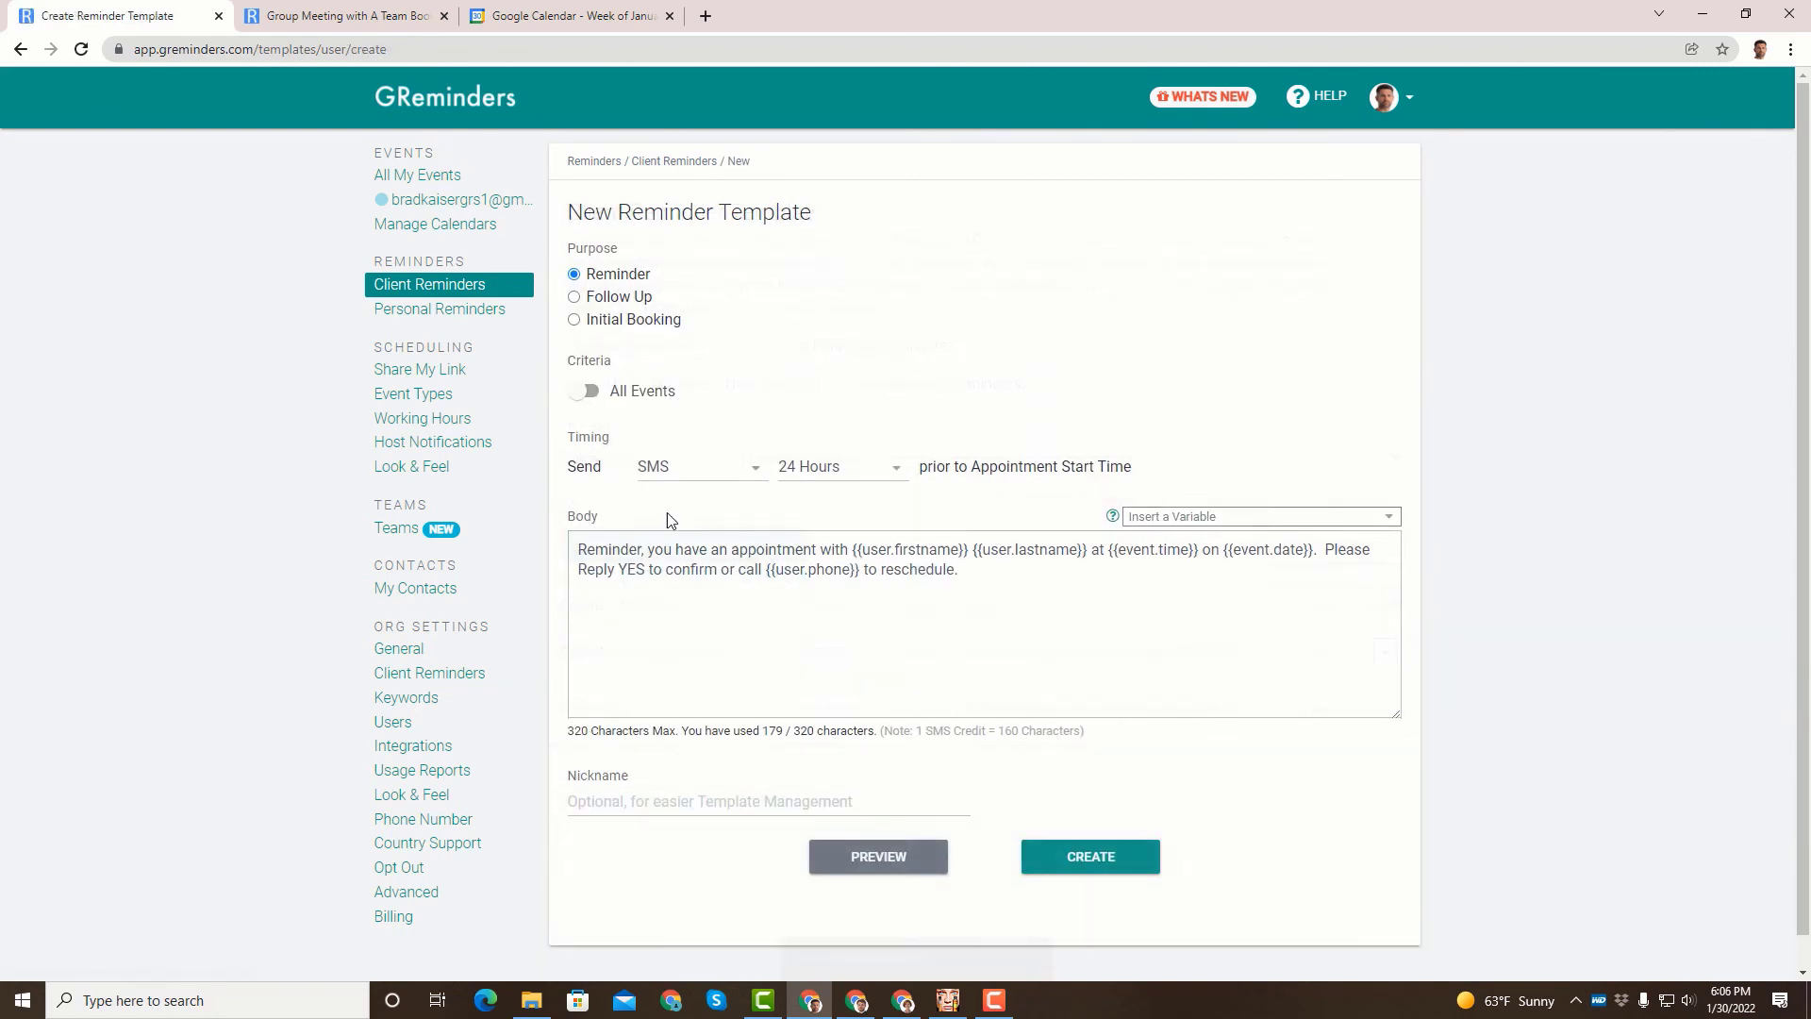
pyautogui.click(586, 390)
pyautogui.click(1042, 450)
pyautogui.write('Group Meeting')
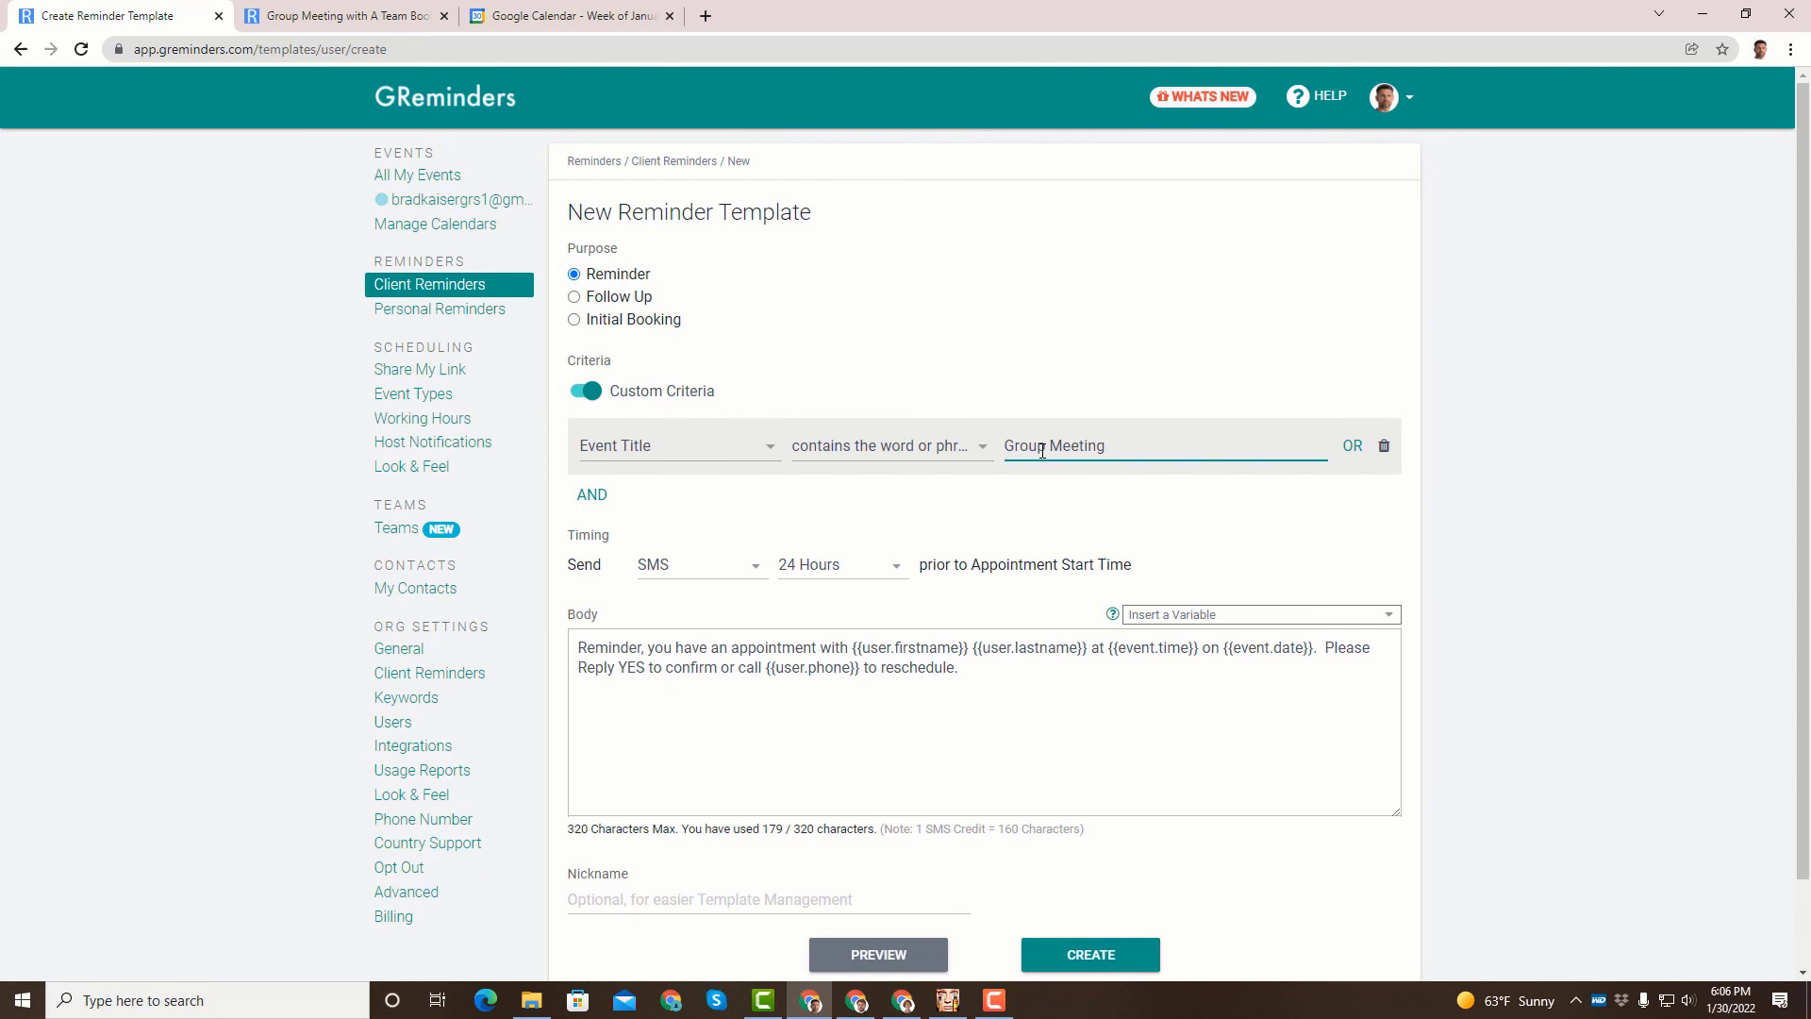
pyautogui.click(696, 903)
pyautogui.write('Group Meeting')
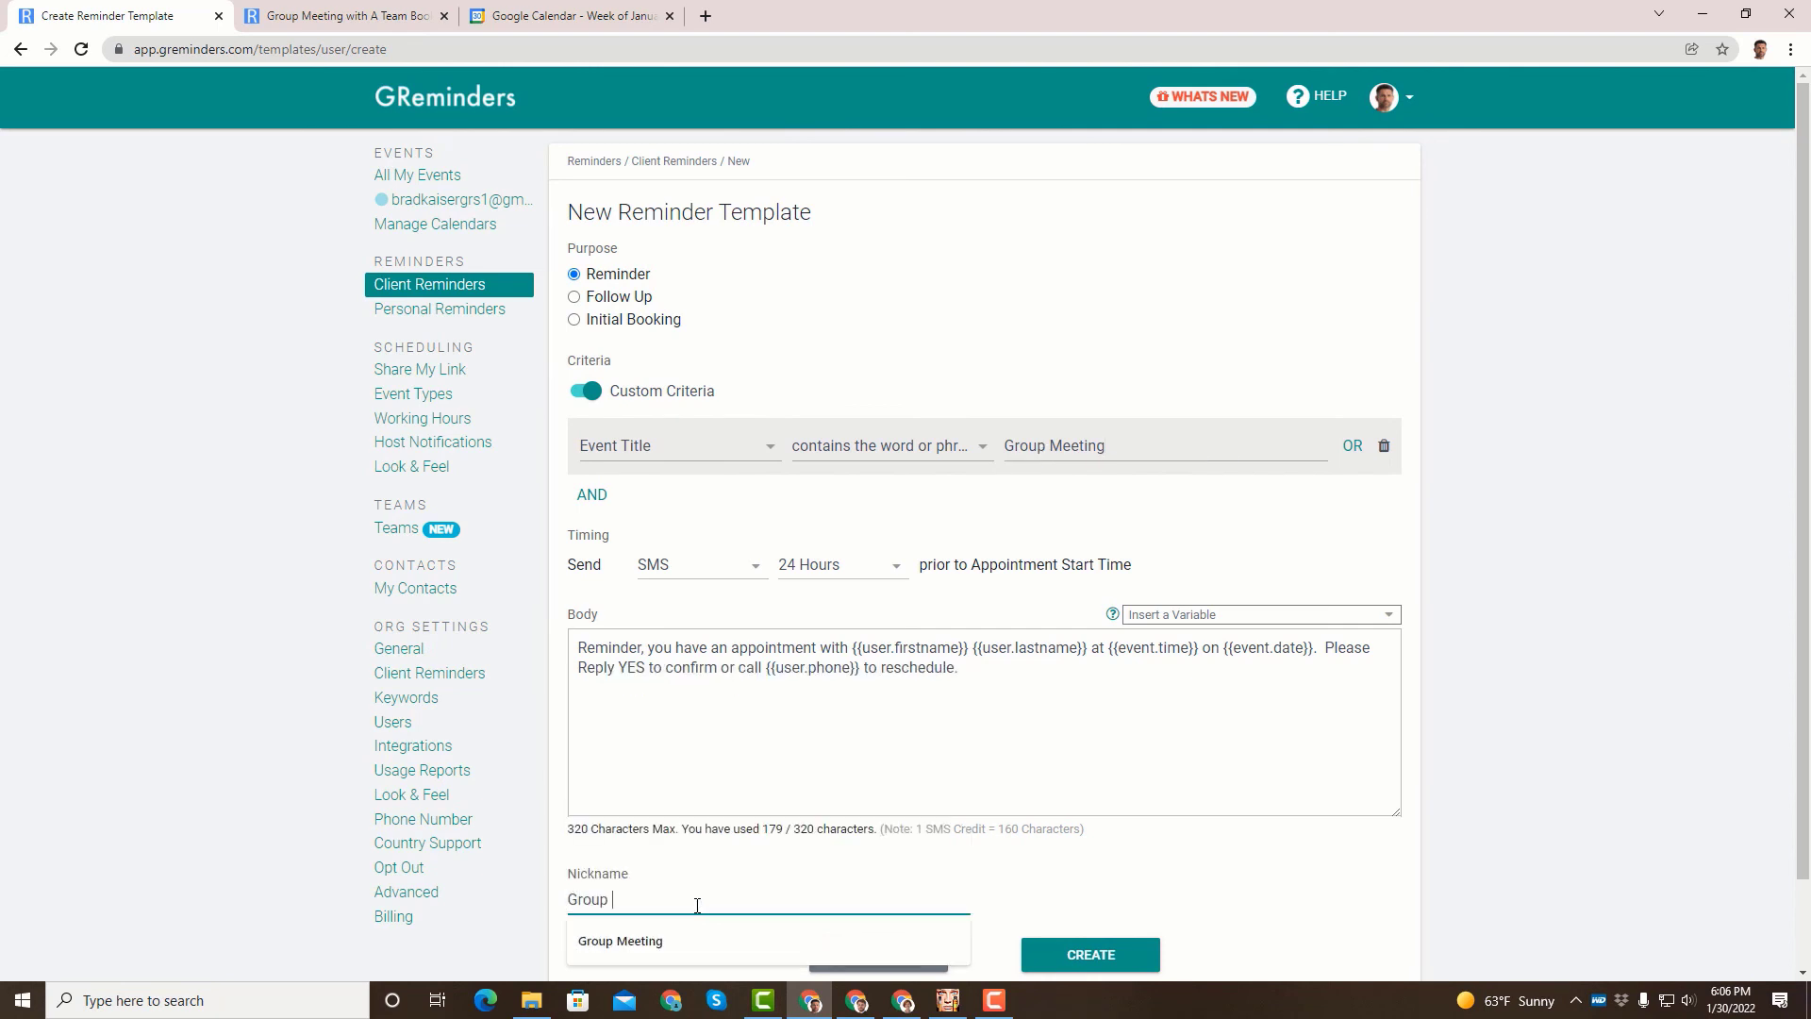
pyautogui.click(1077, 955)
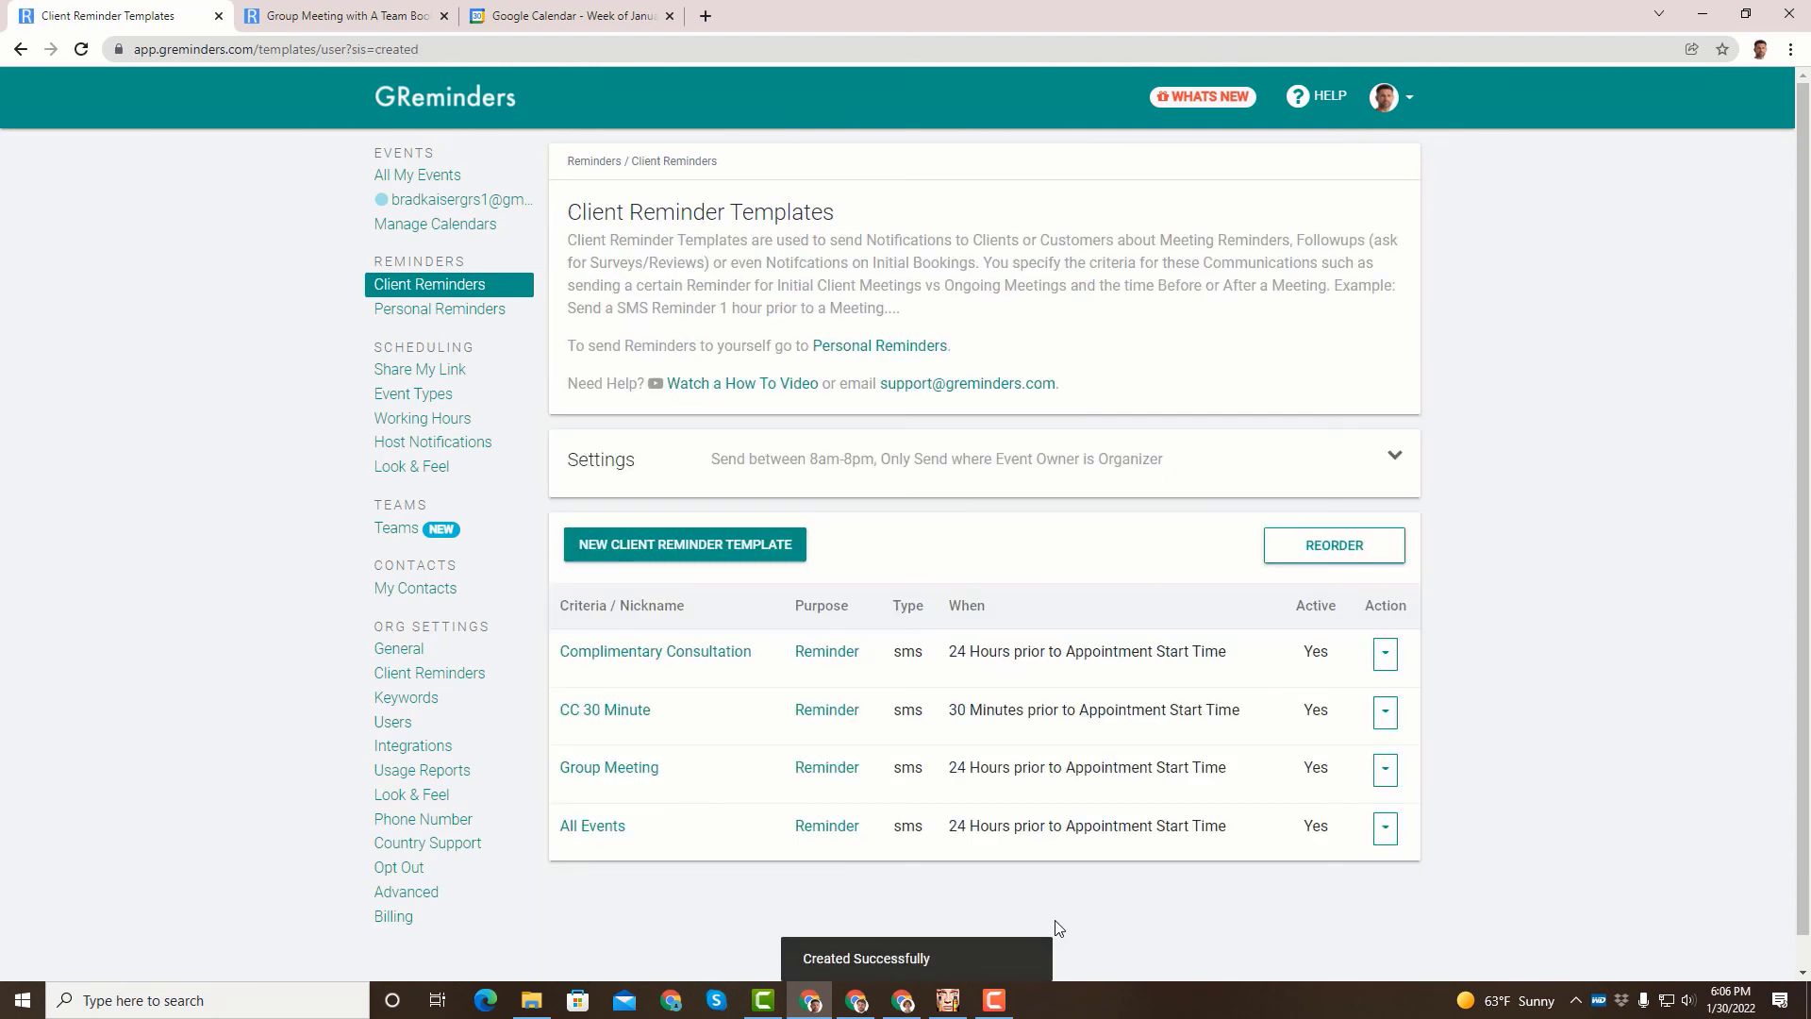